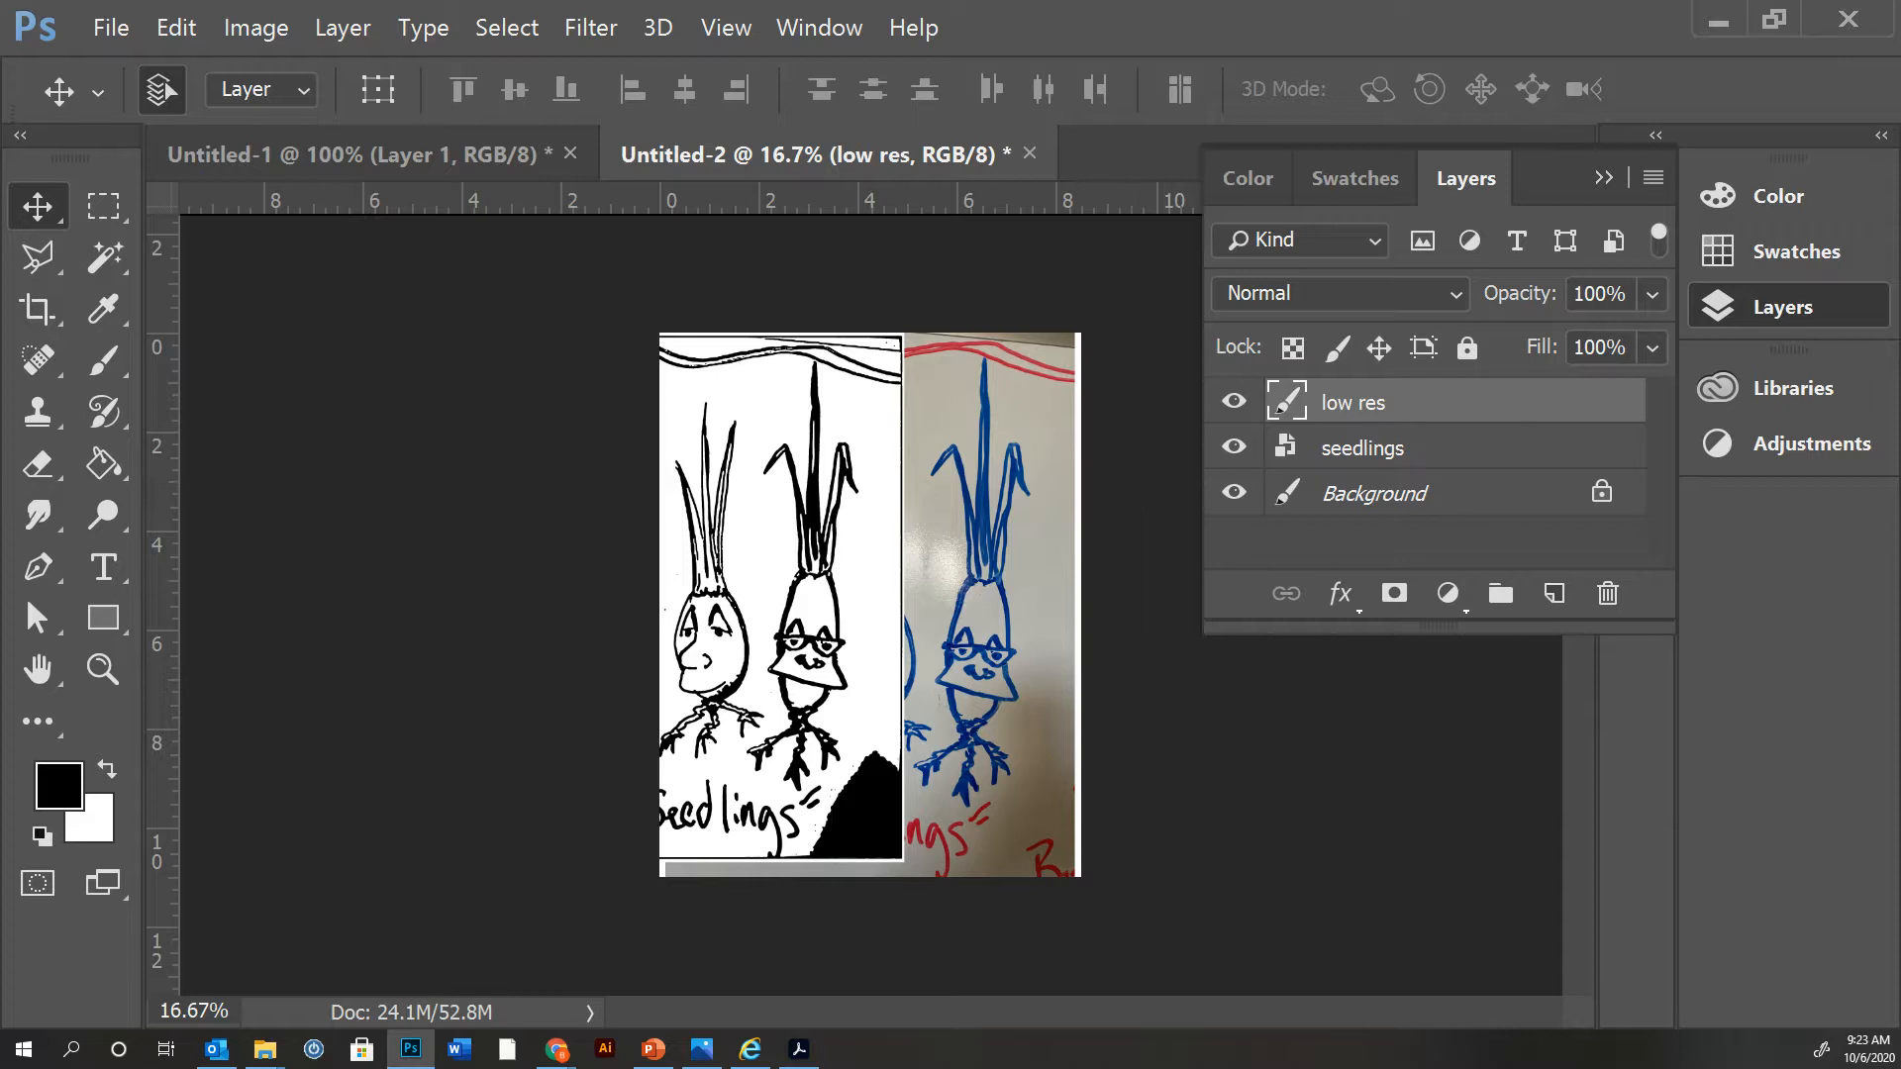
# - Duplicate the seedlings layer and shift the copy slightly to the right on the canvas
pyautogui.click(1397, 454)
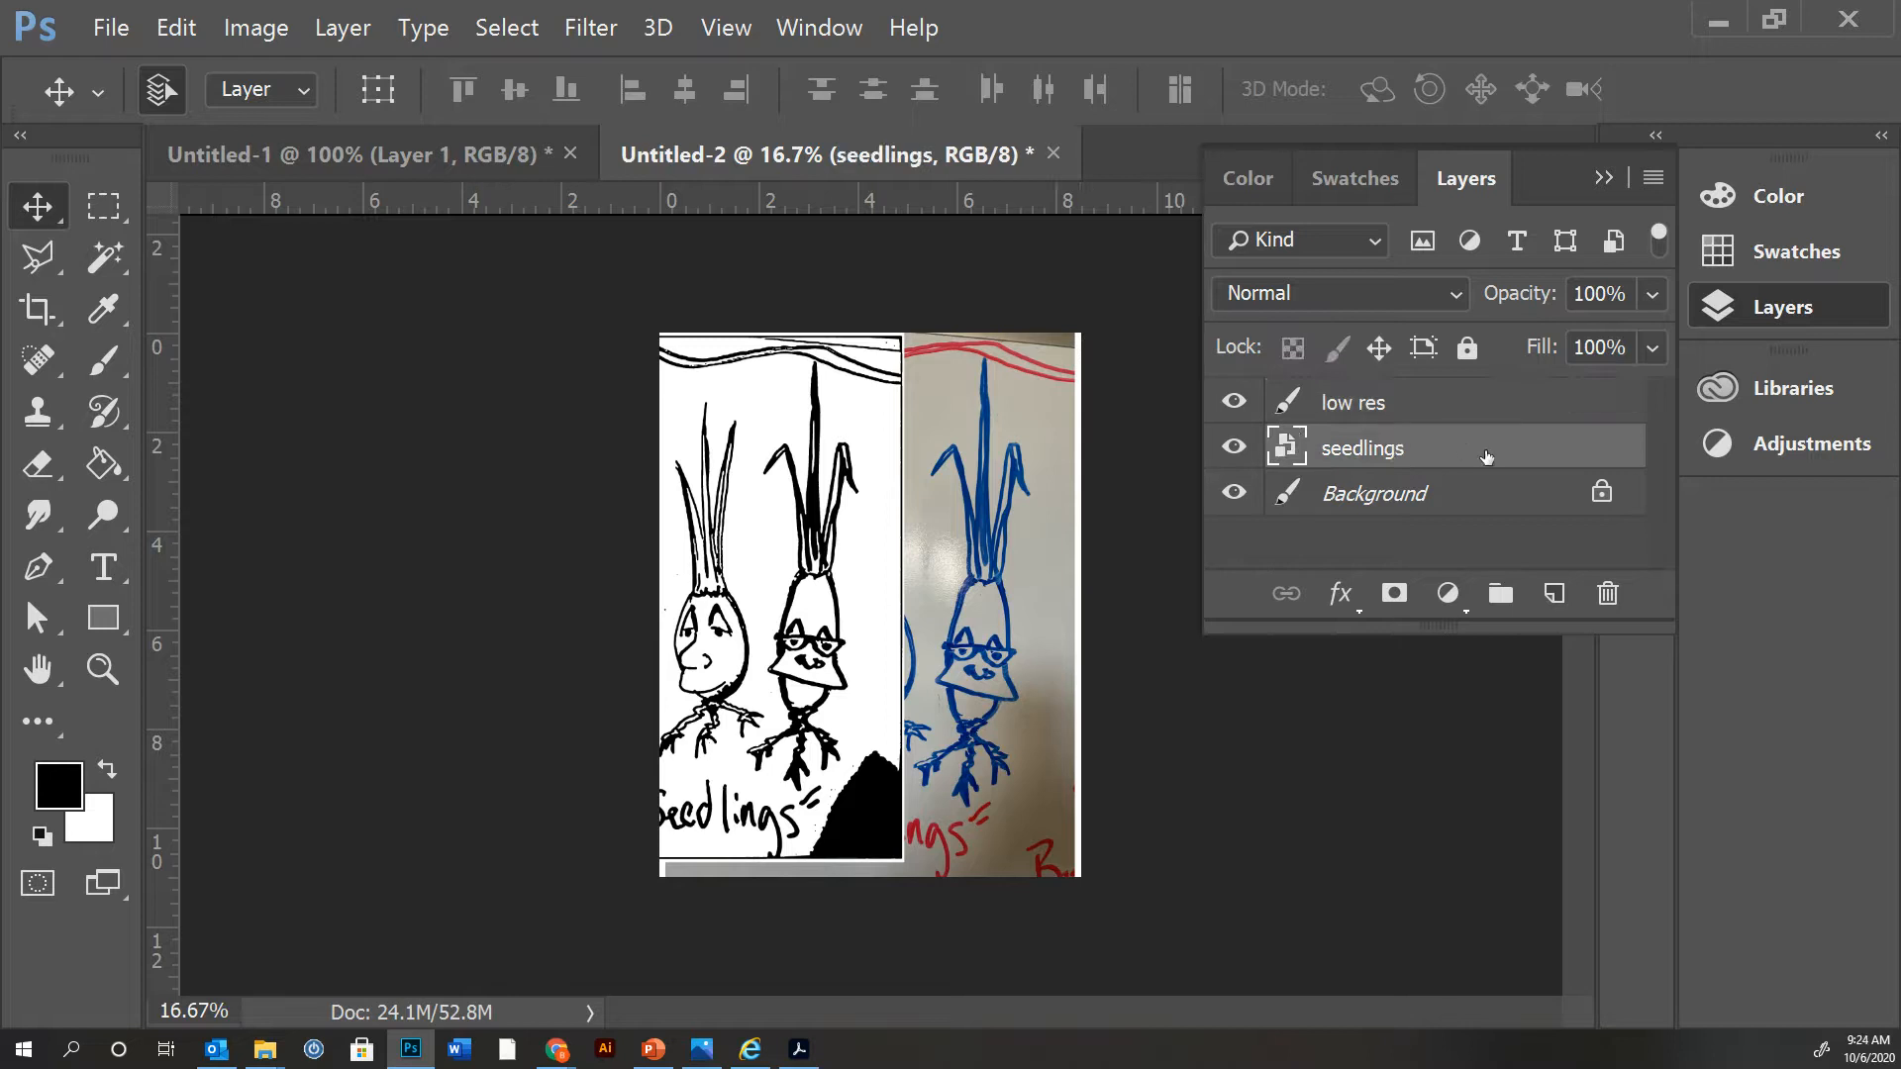
pyautogui.moveTo(1487, 456); pyautogui.dragTo(1552, 592)
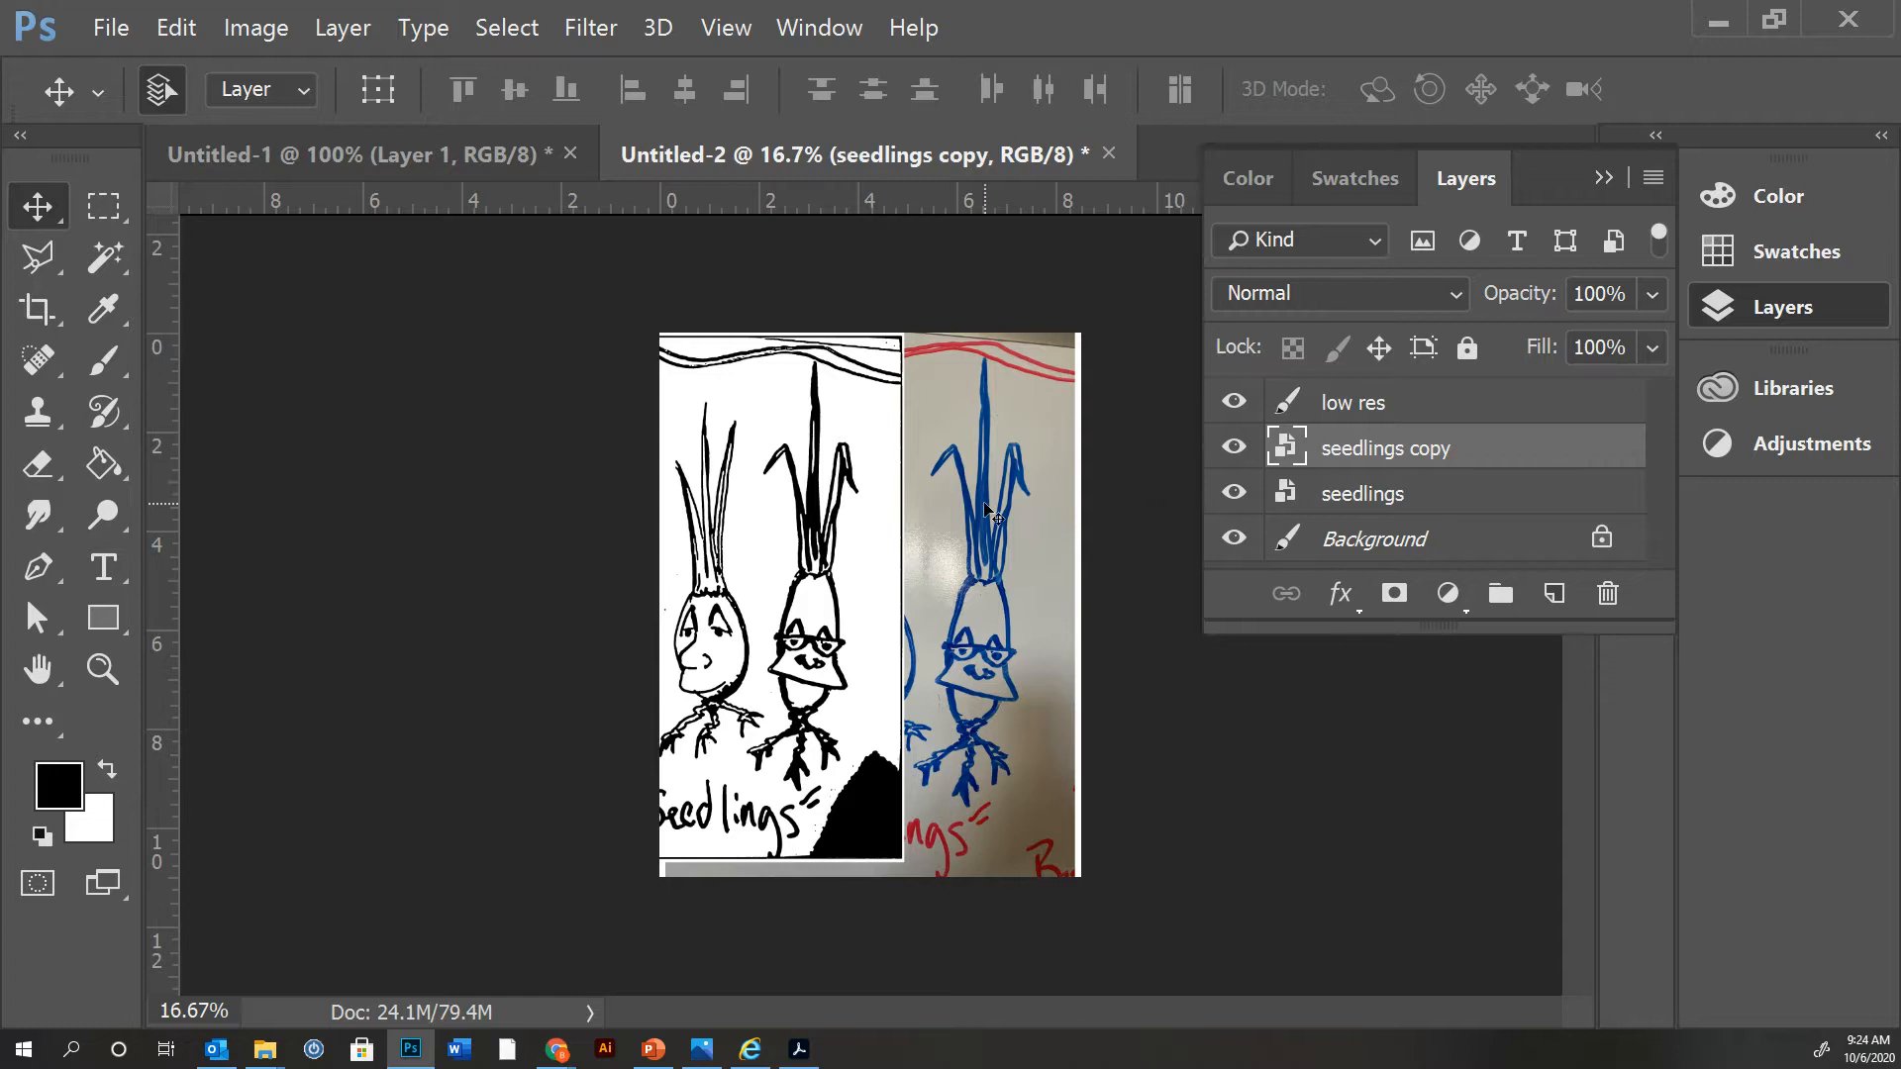
pyautogui.moveTo(996, 515); pyautogui.dragTo(1051, 511)
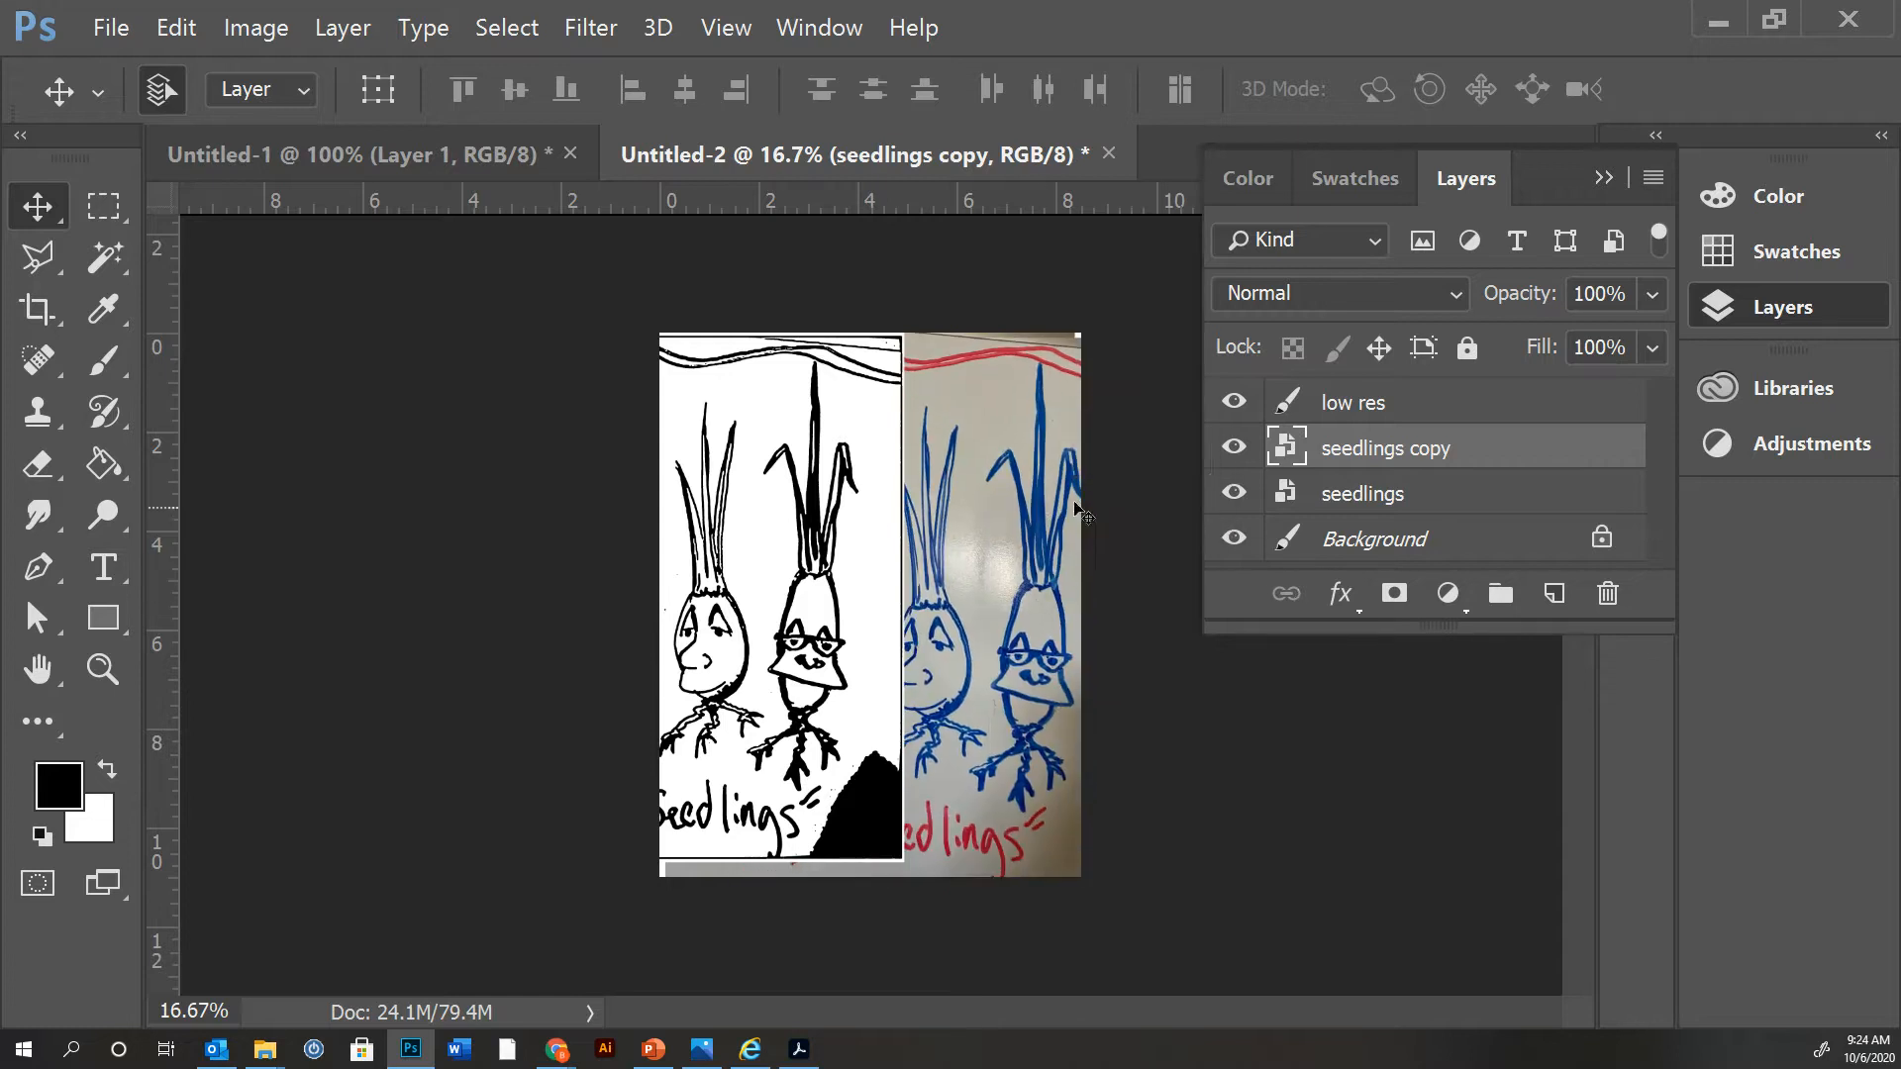
# - Hide the original seedlings and low res layers, and reposition the seedlings copy so all three characters fit on the canvas
pyautogui.click(1233, 494)
pyautogui.moveTo(998, 510); pyautogui.dragTo(959, 505)
pyautogui.moveTo(850, 551); pyautogui.dragTo(1021, 572)
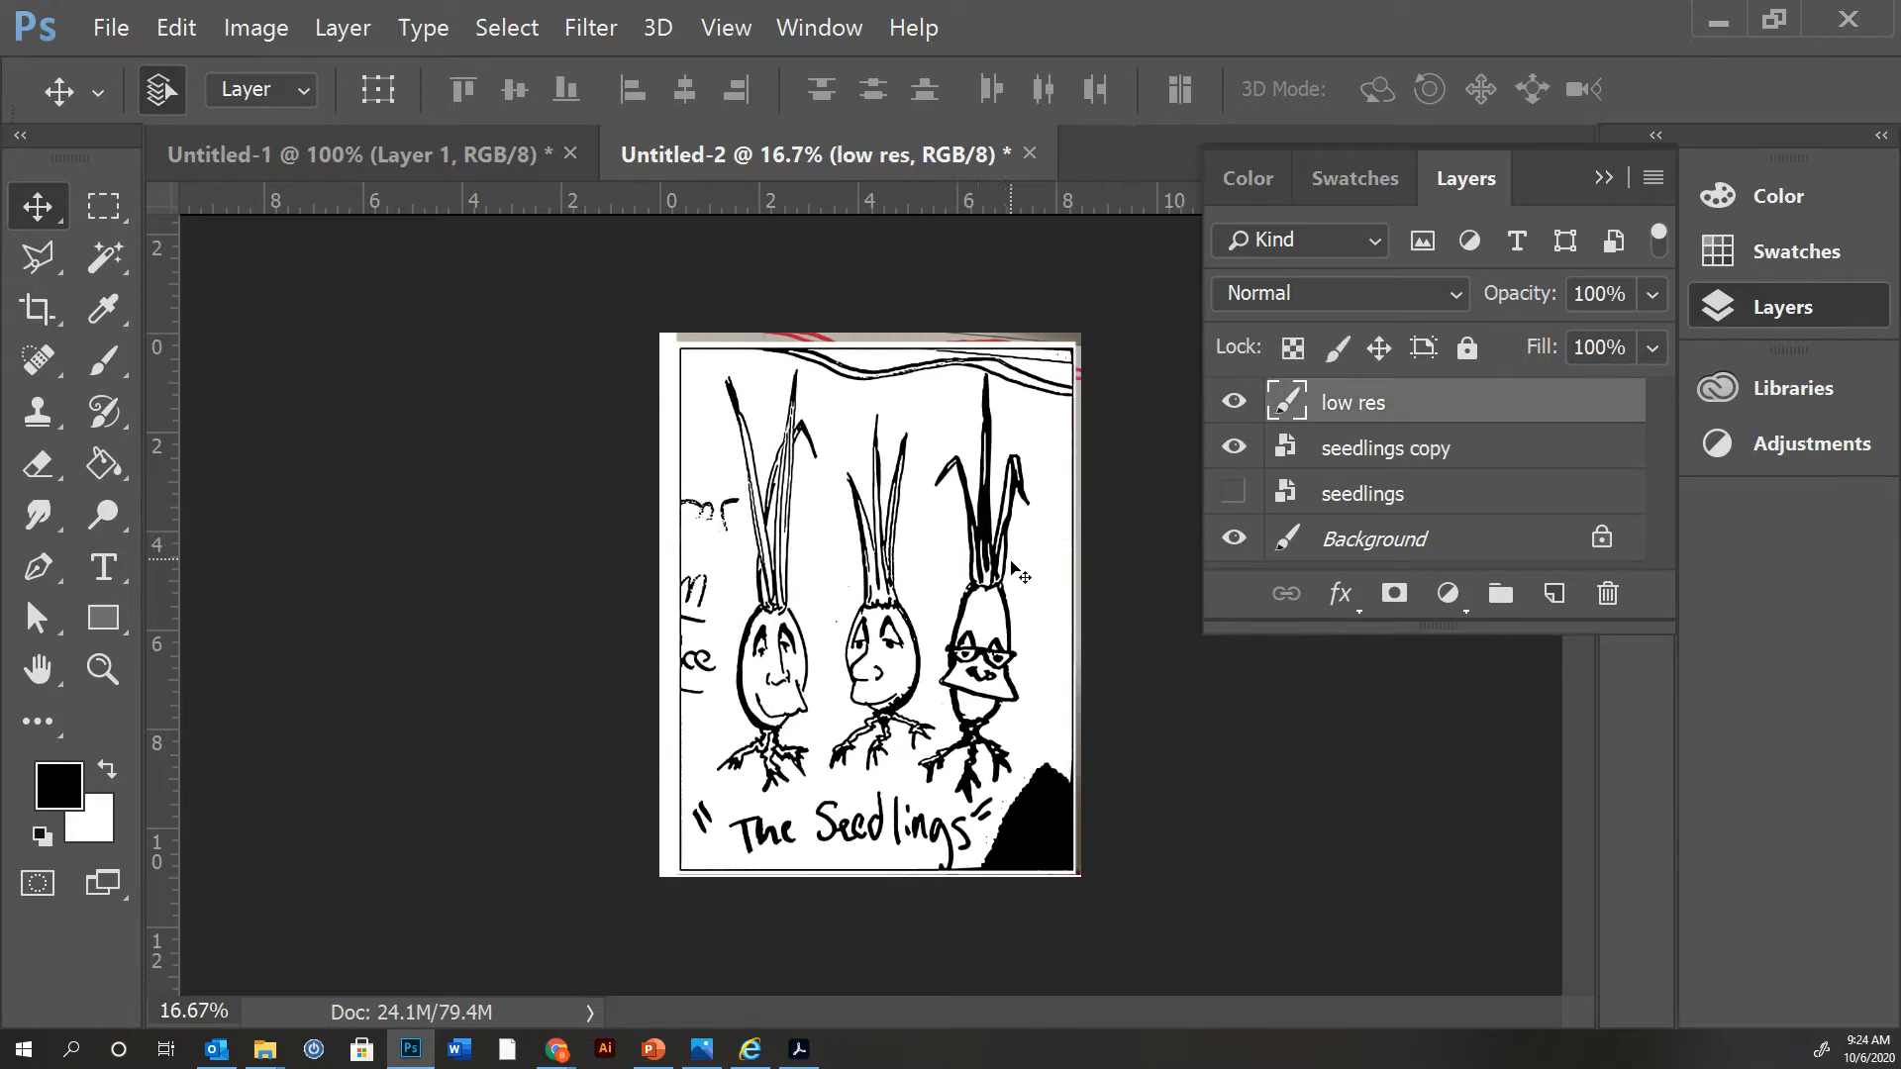
pyautogui.click(1234, 401)
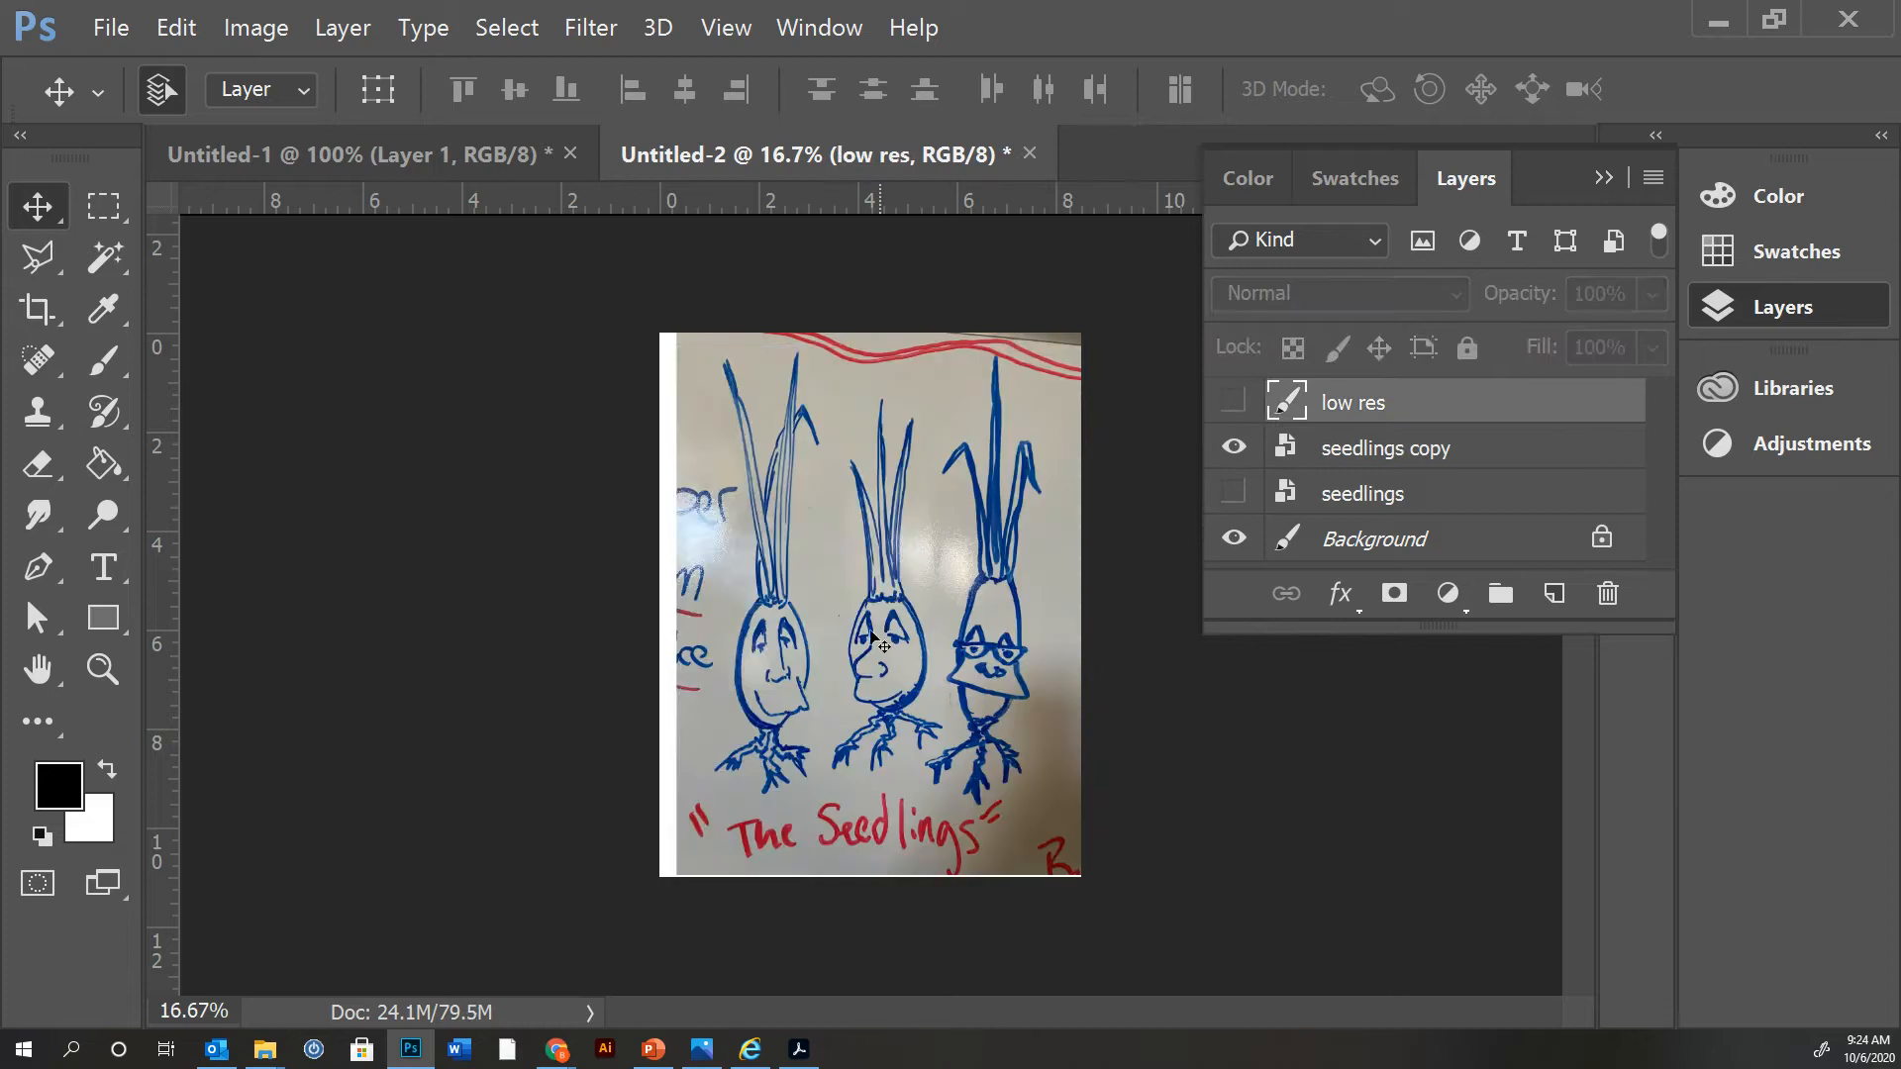
pyautogui.moveTo(891, 654); pyautogui.dragTo(947, 559)
# - Compare the seedlings copy with the original seedlings layer by swapping their visibility, ending with only the copy shown above the background
pyautogui.click(1231, 492)
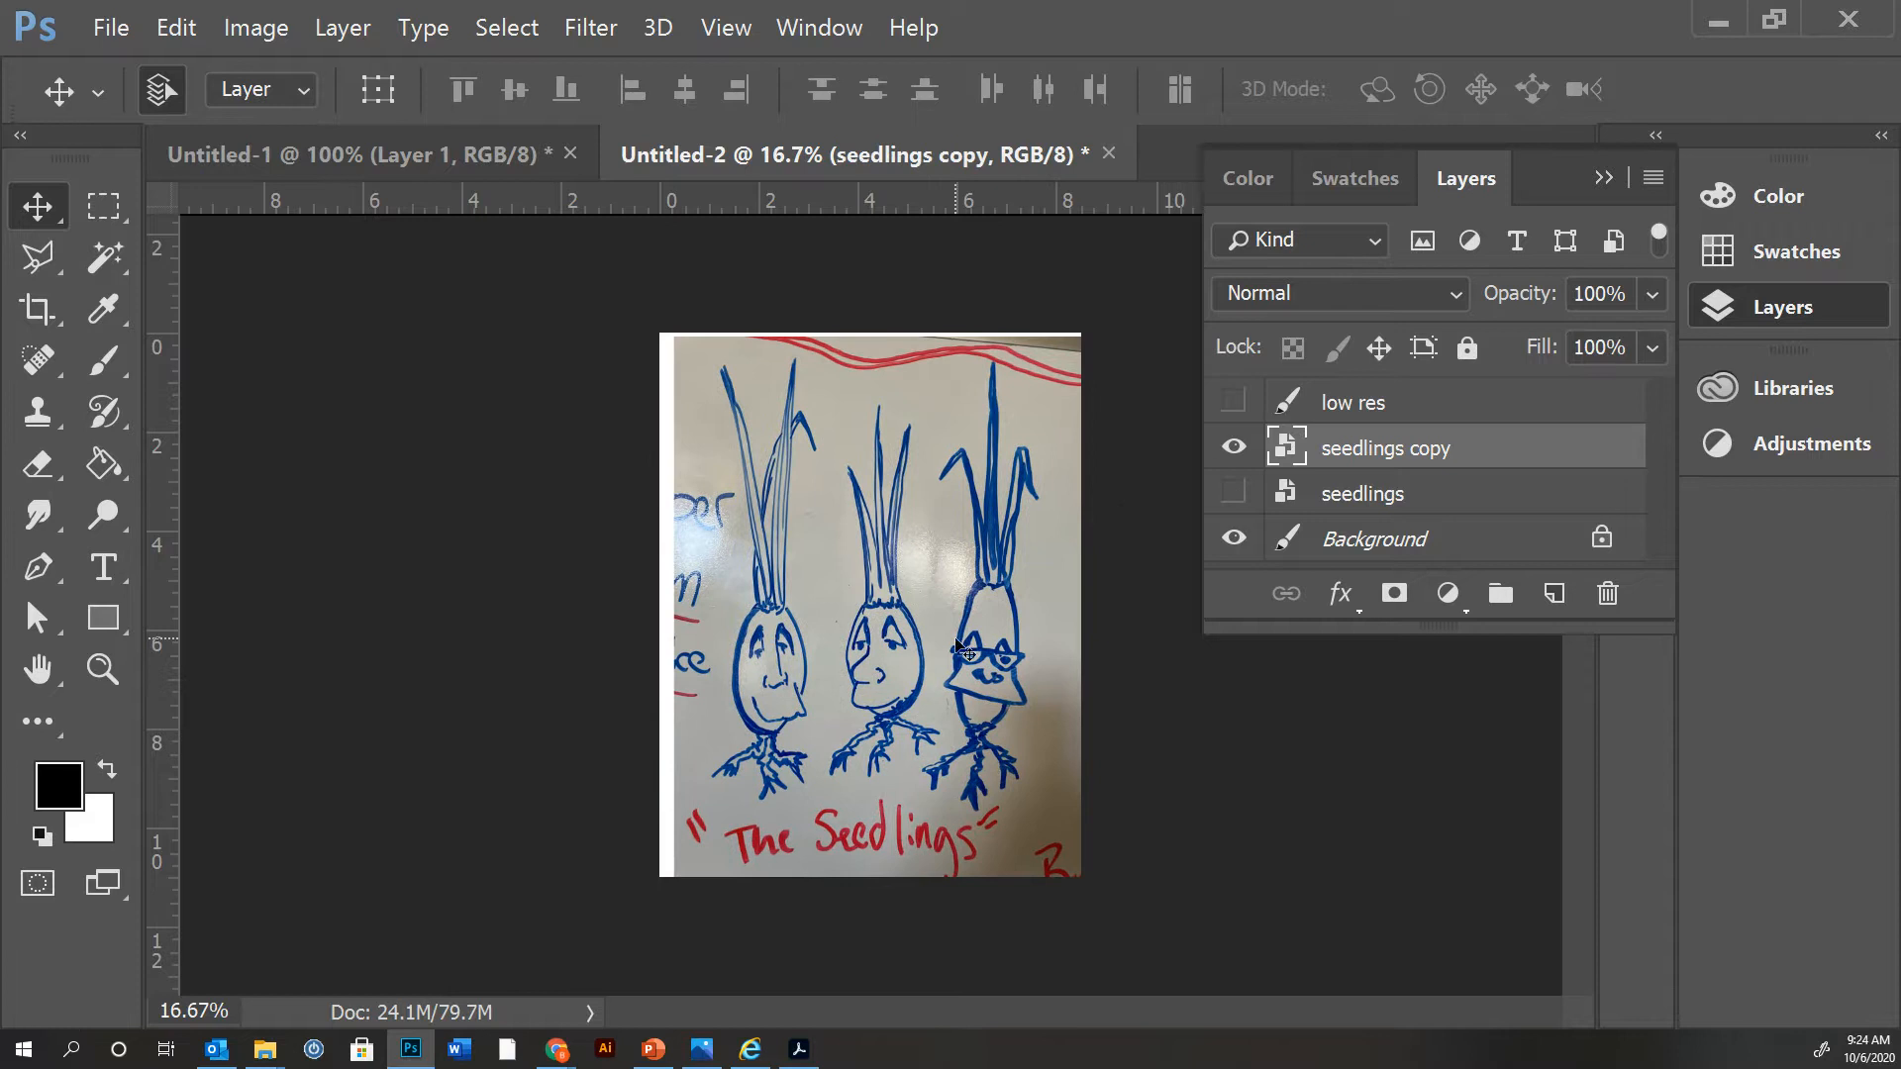
pyautogui.click(1234, 447)
pyautogui.click(1234, 494)
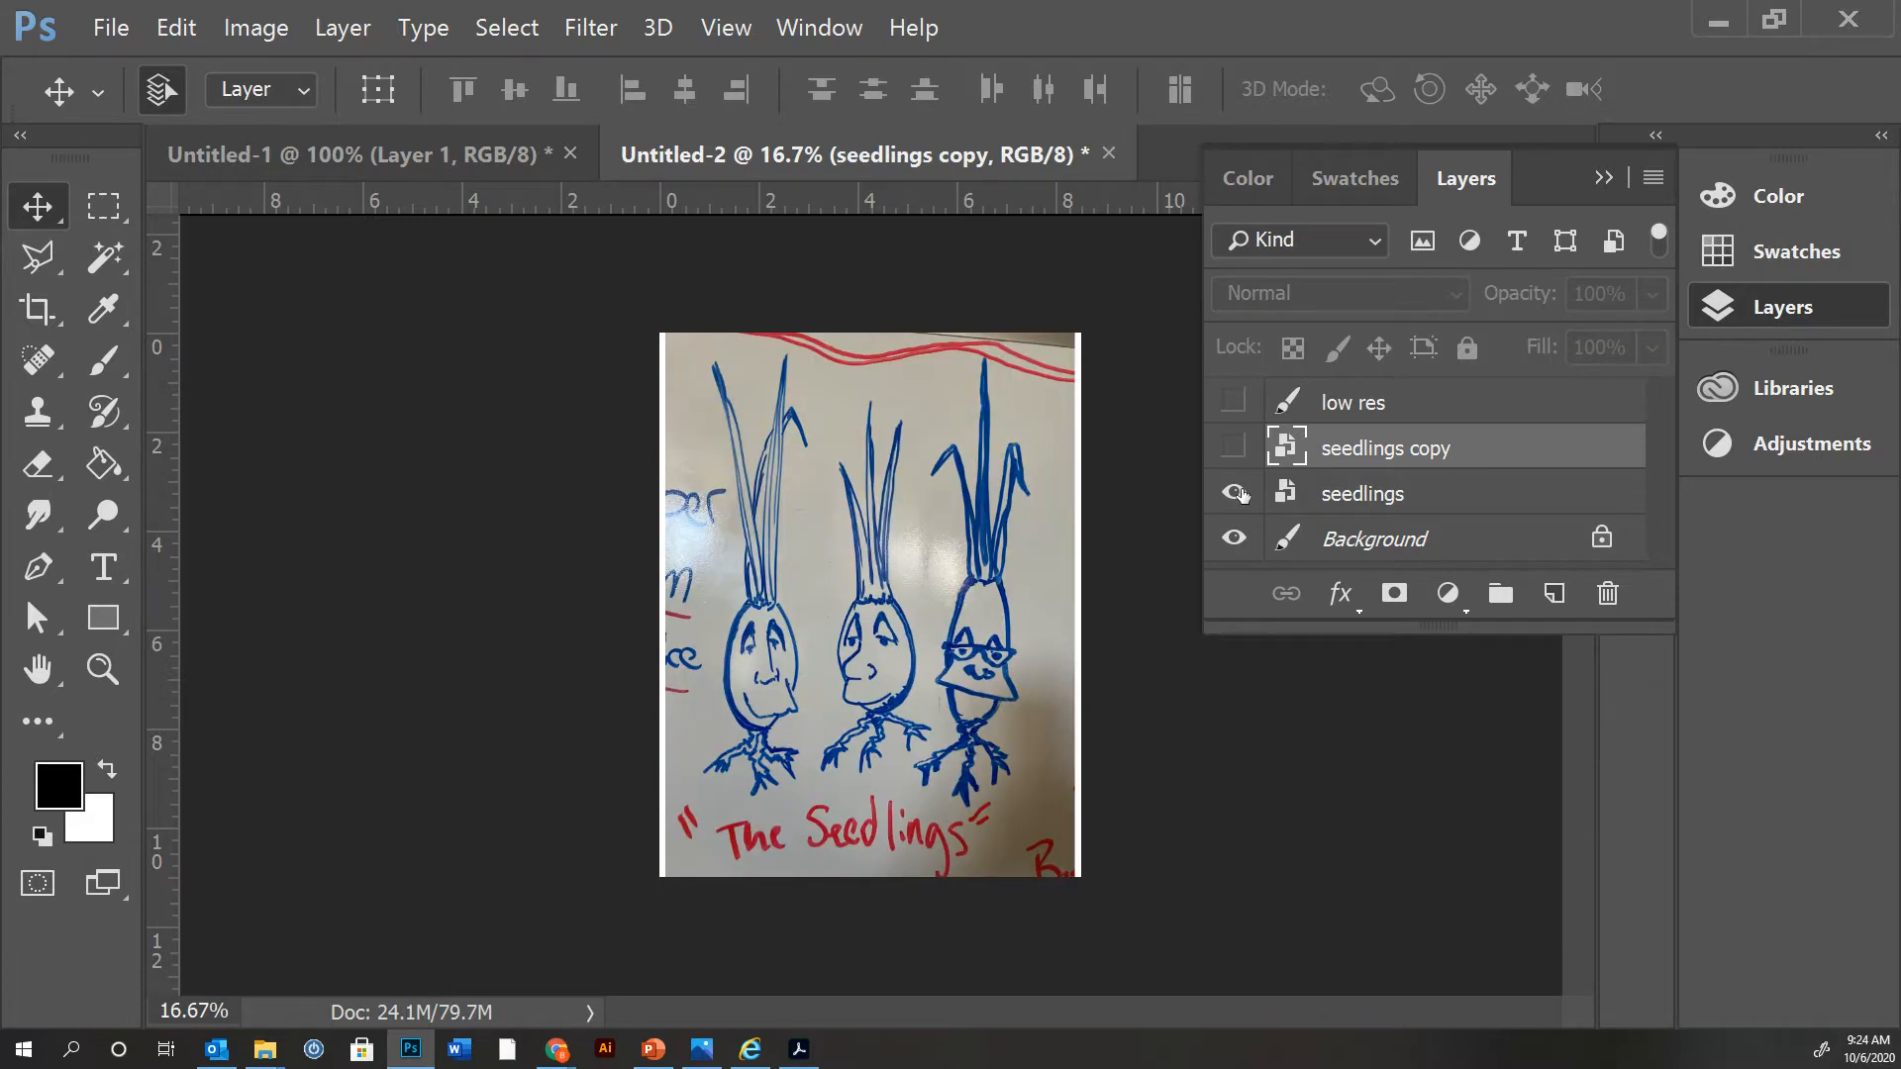
pyautogui.click(1235, 446)
pyautogui.click(1234, 493)
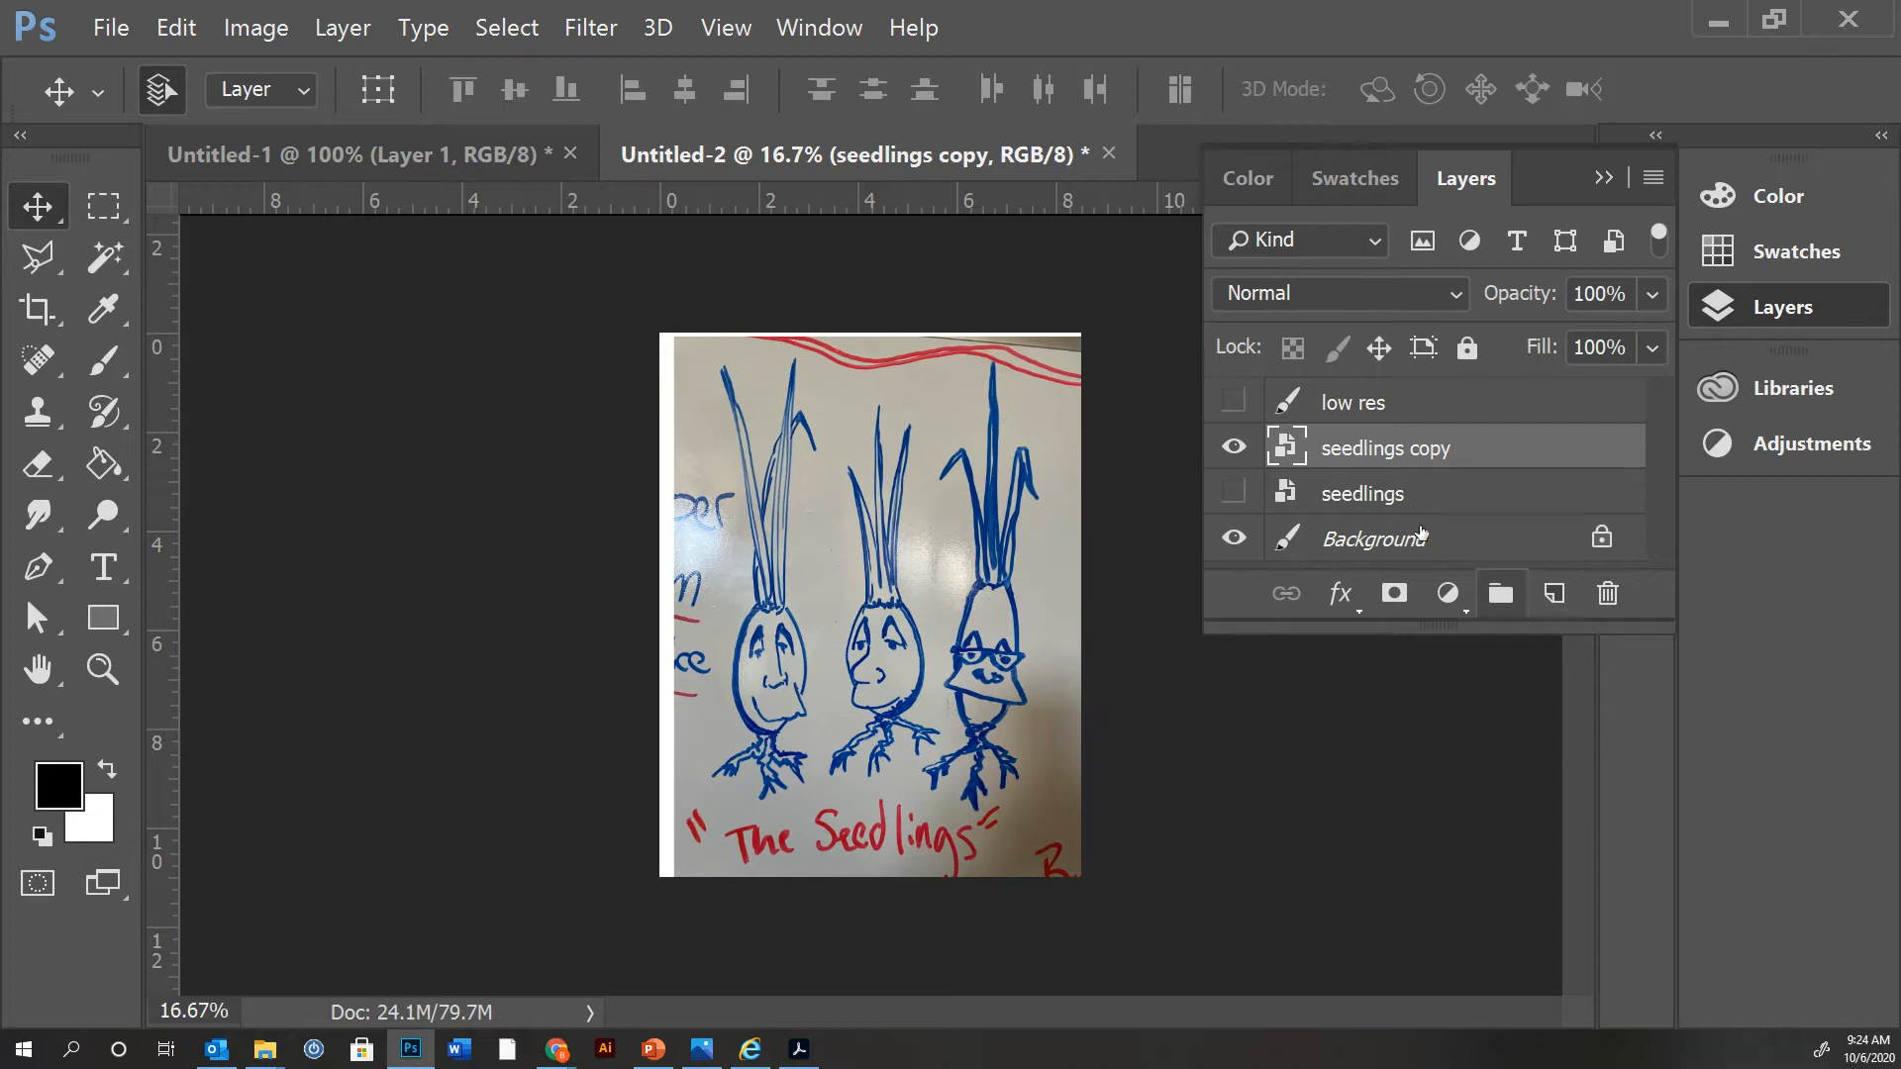
# - Start a Black & White adjustment on the seedlings copy with greens at -11, cyans at -62, blues at -51 and magentas at 268
pyautogui.click(583, 28)
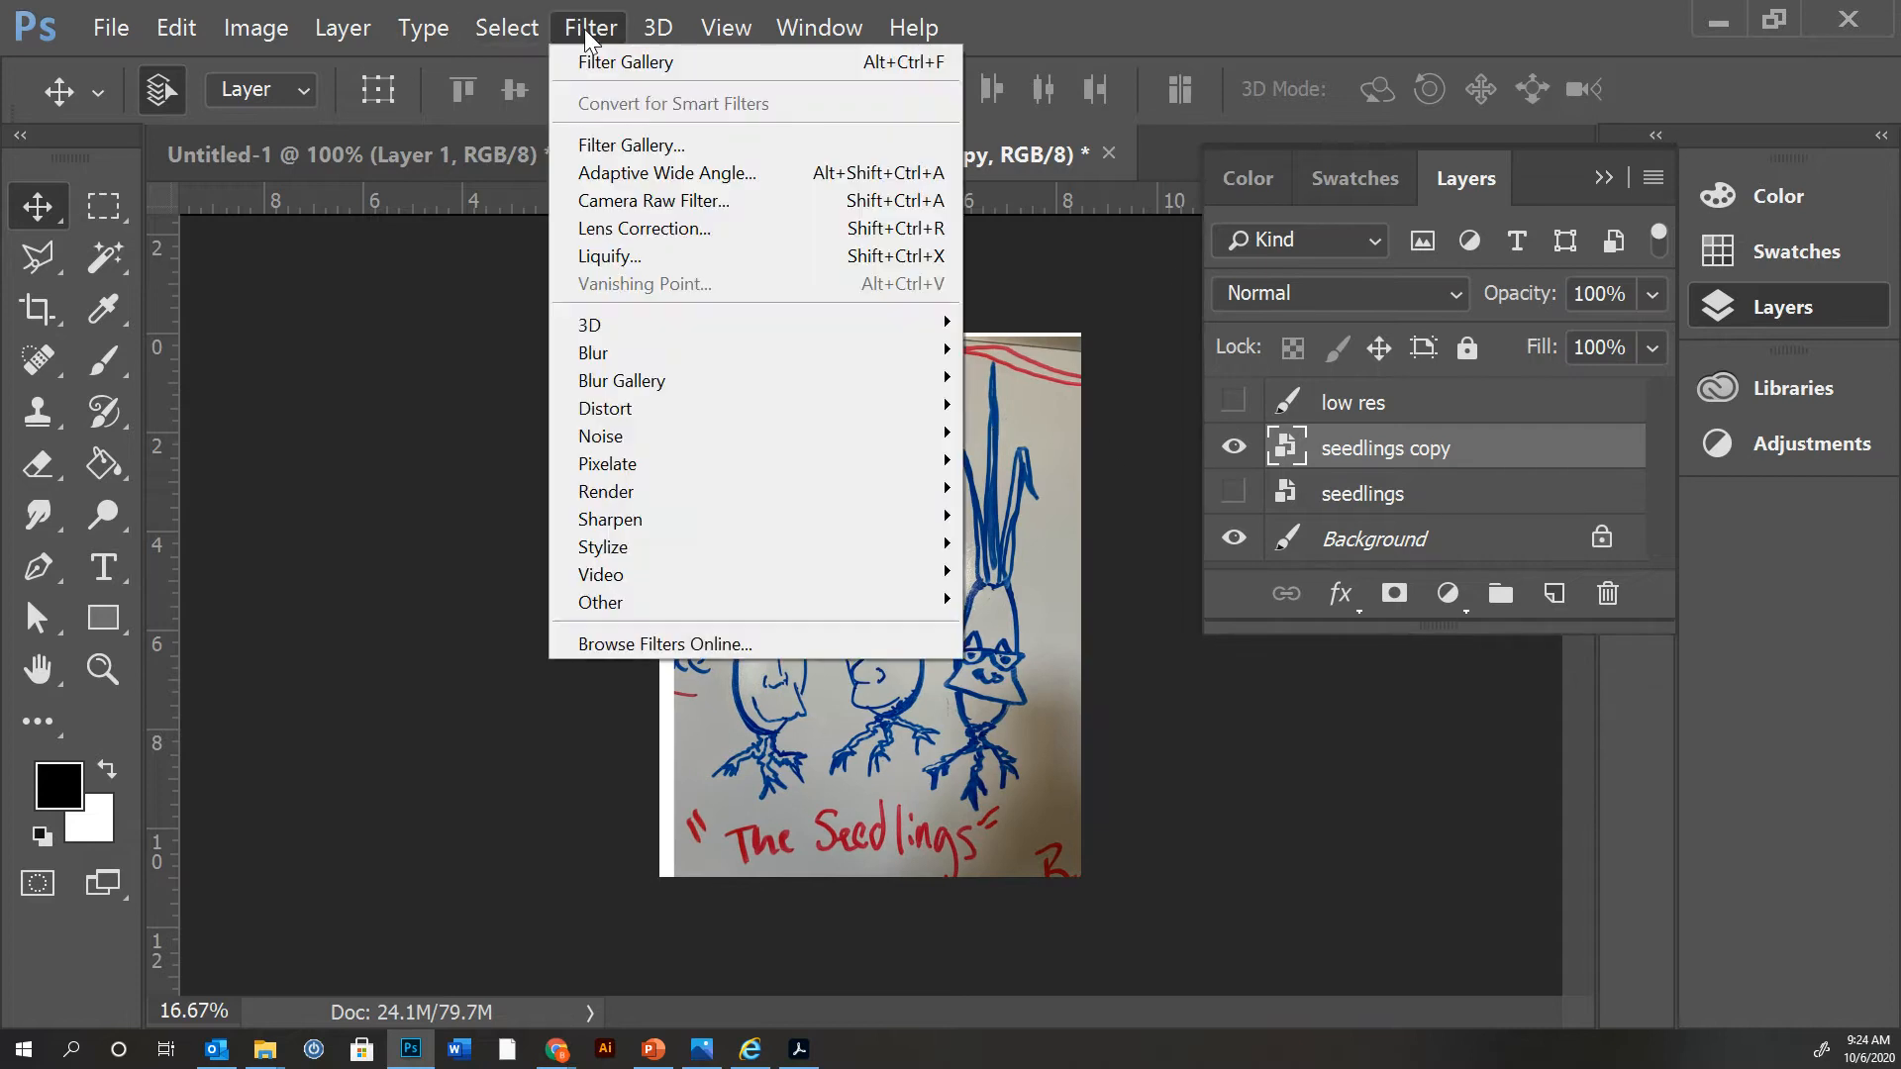
pyautogui.click(585, 27)
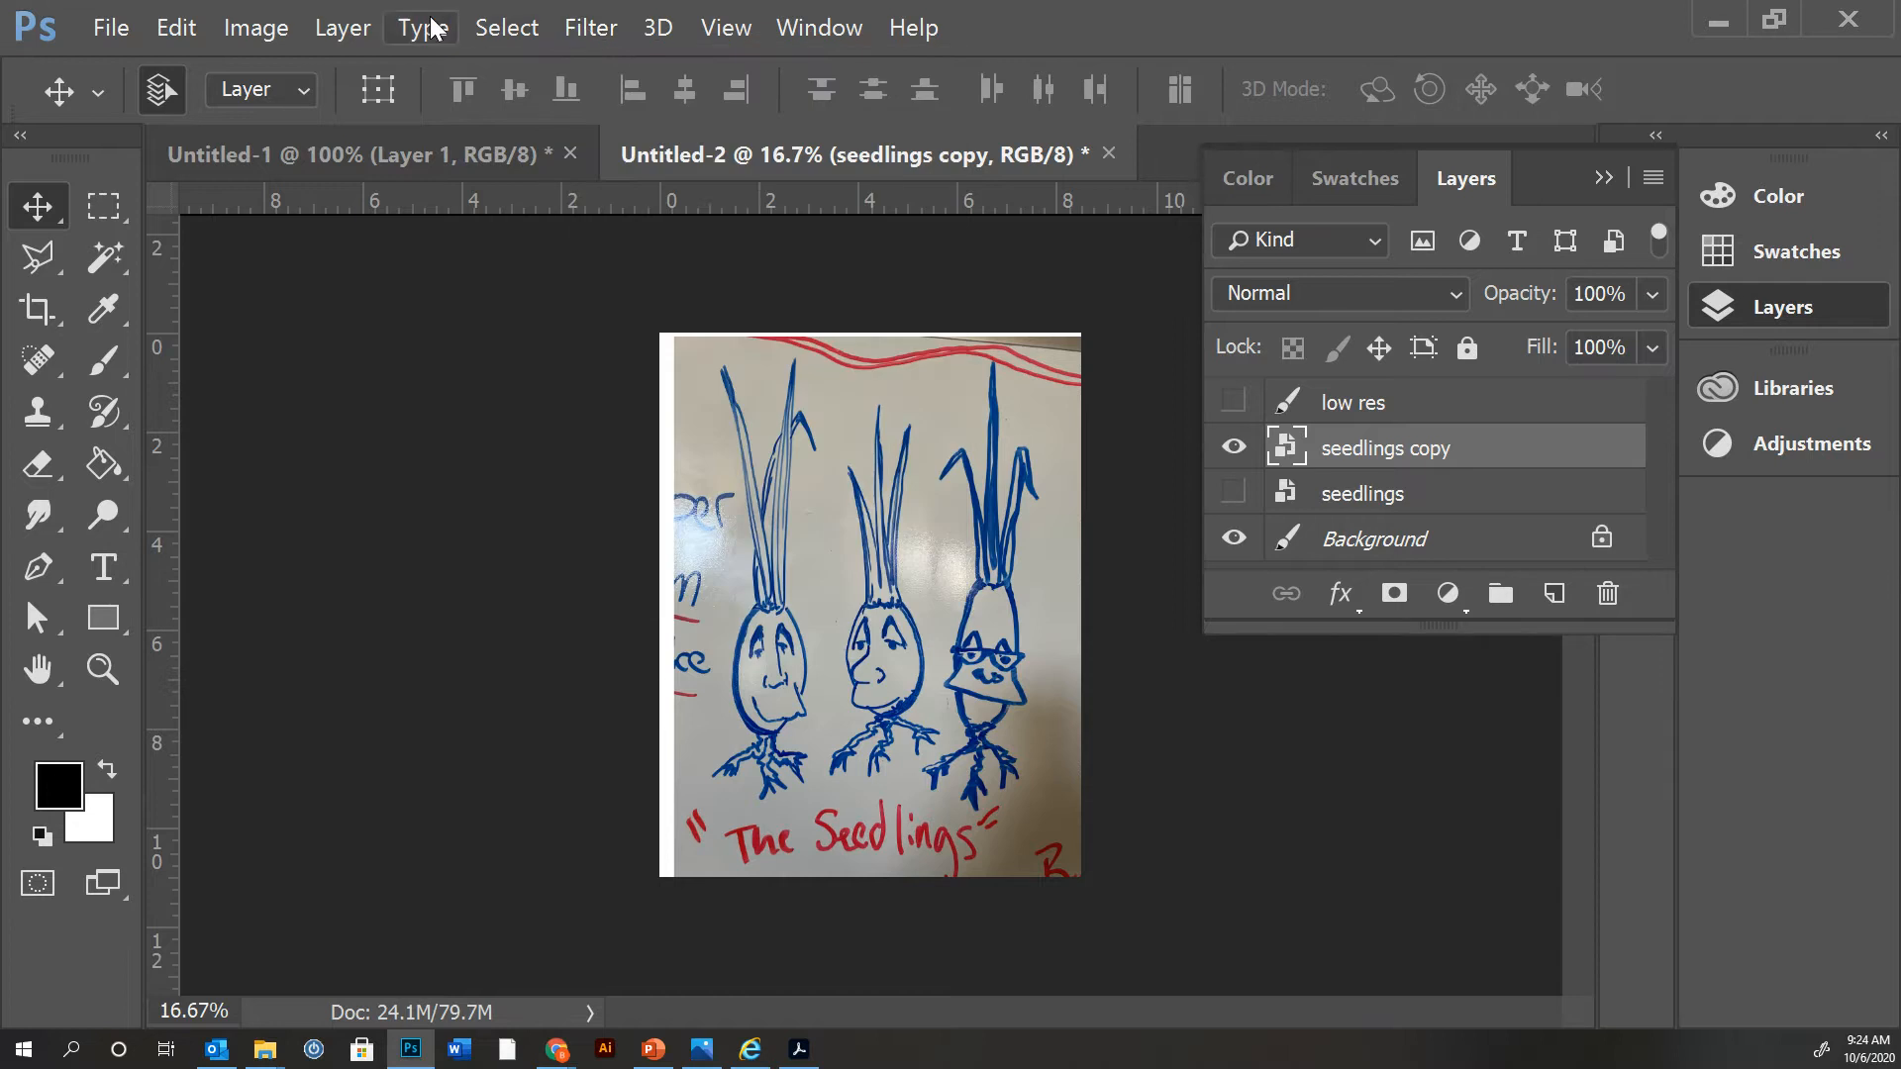
pyautogui.click(270, 33)
pyautogui.moveTo(269, 106)
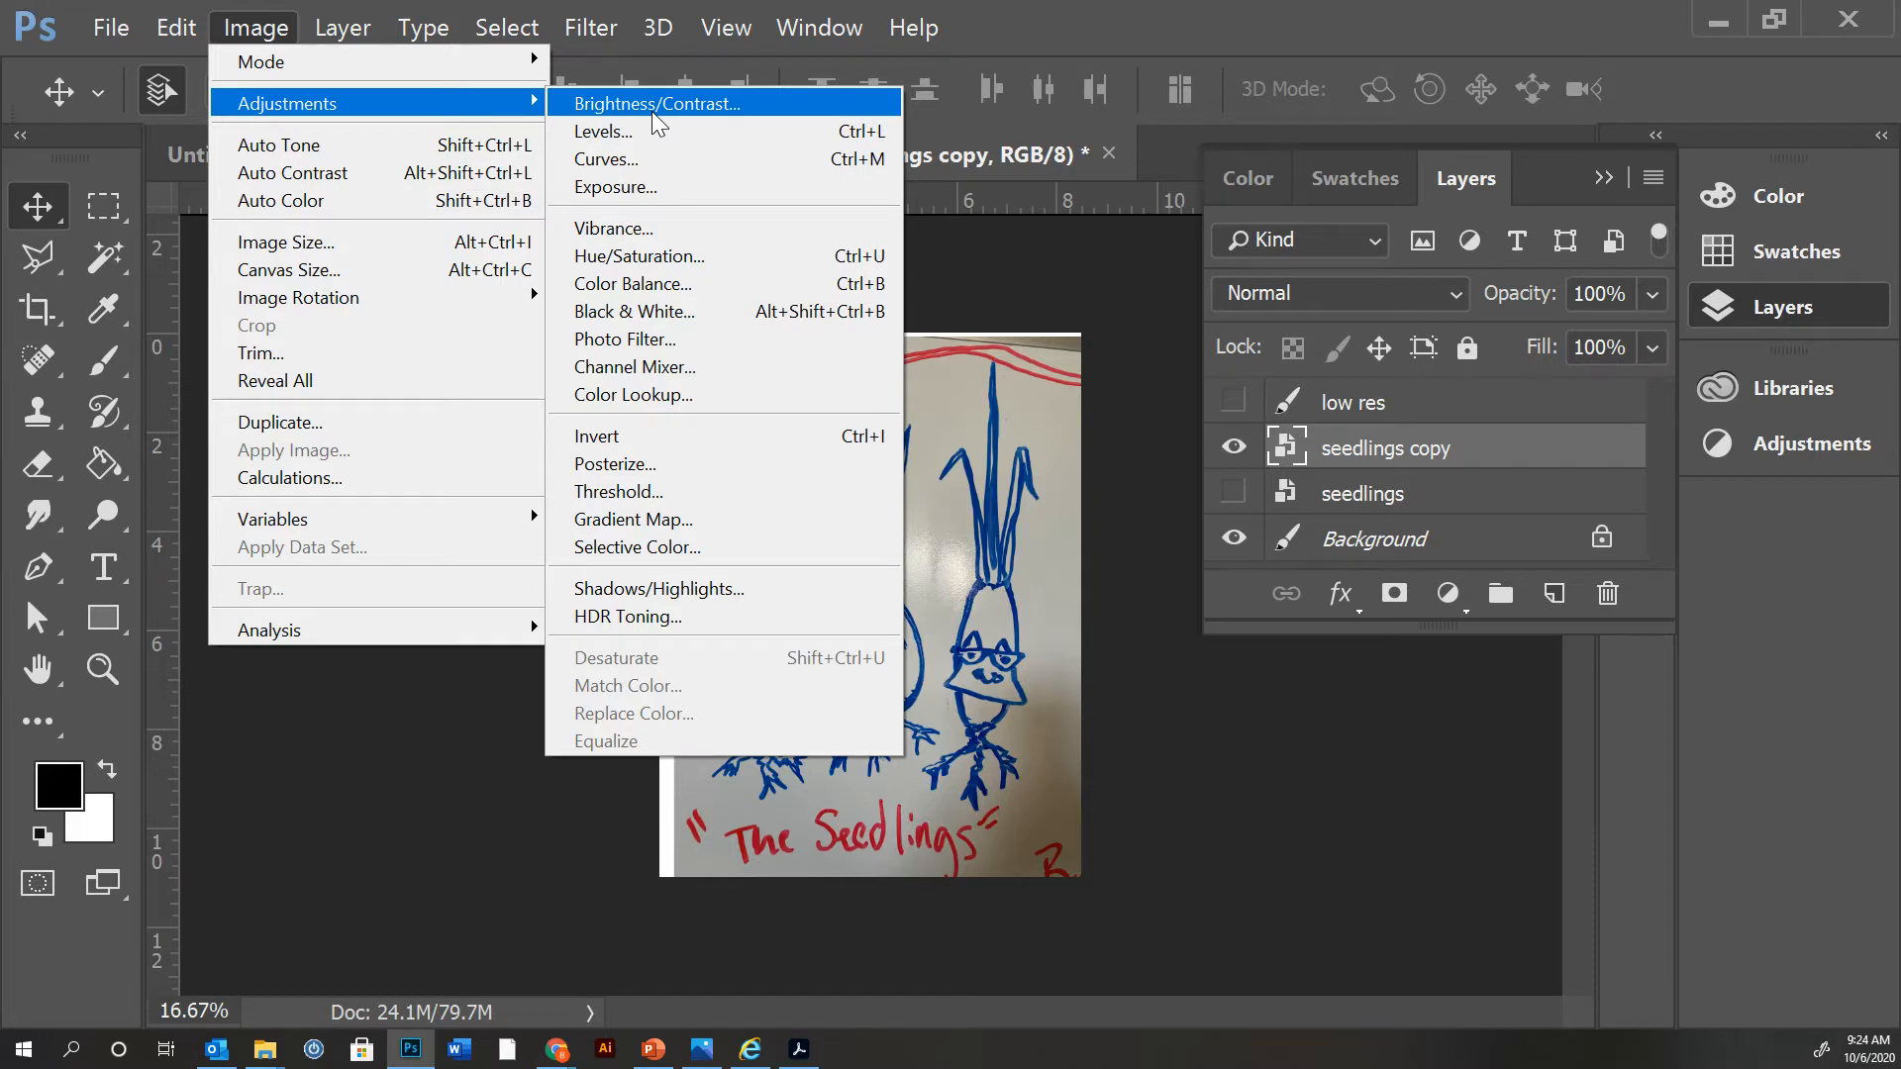
pyautogui.click(637, 311)
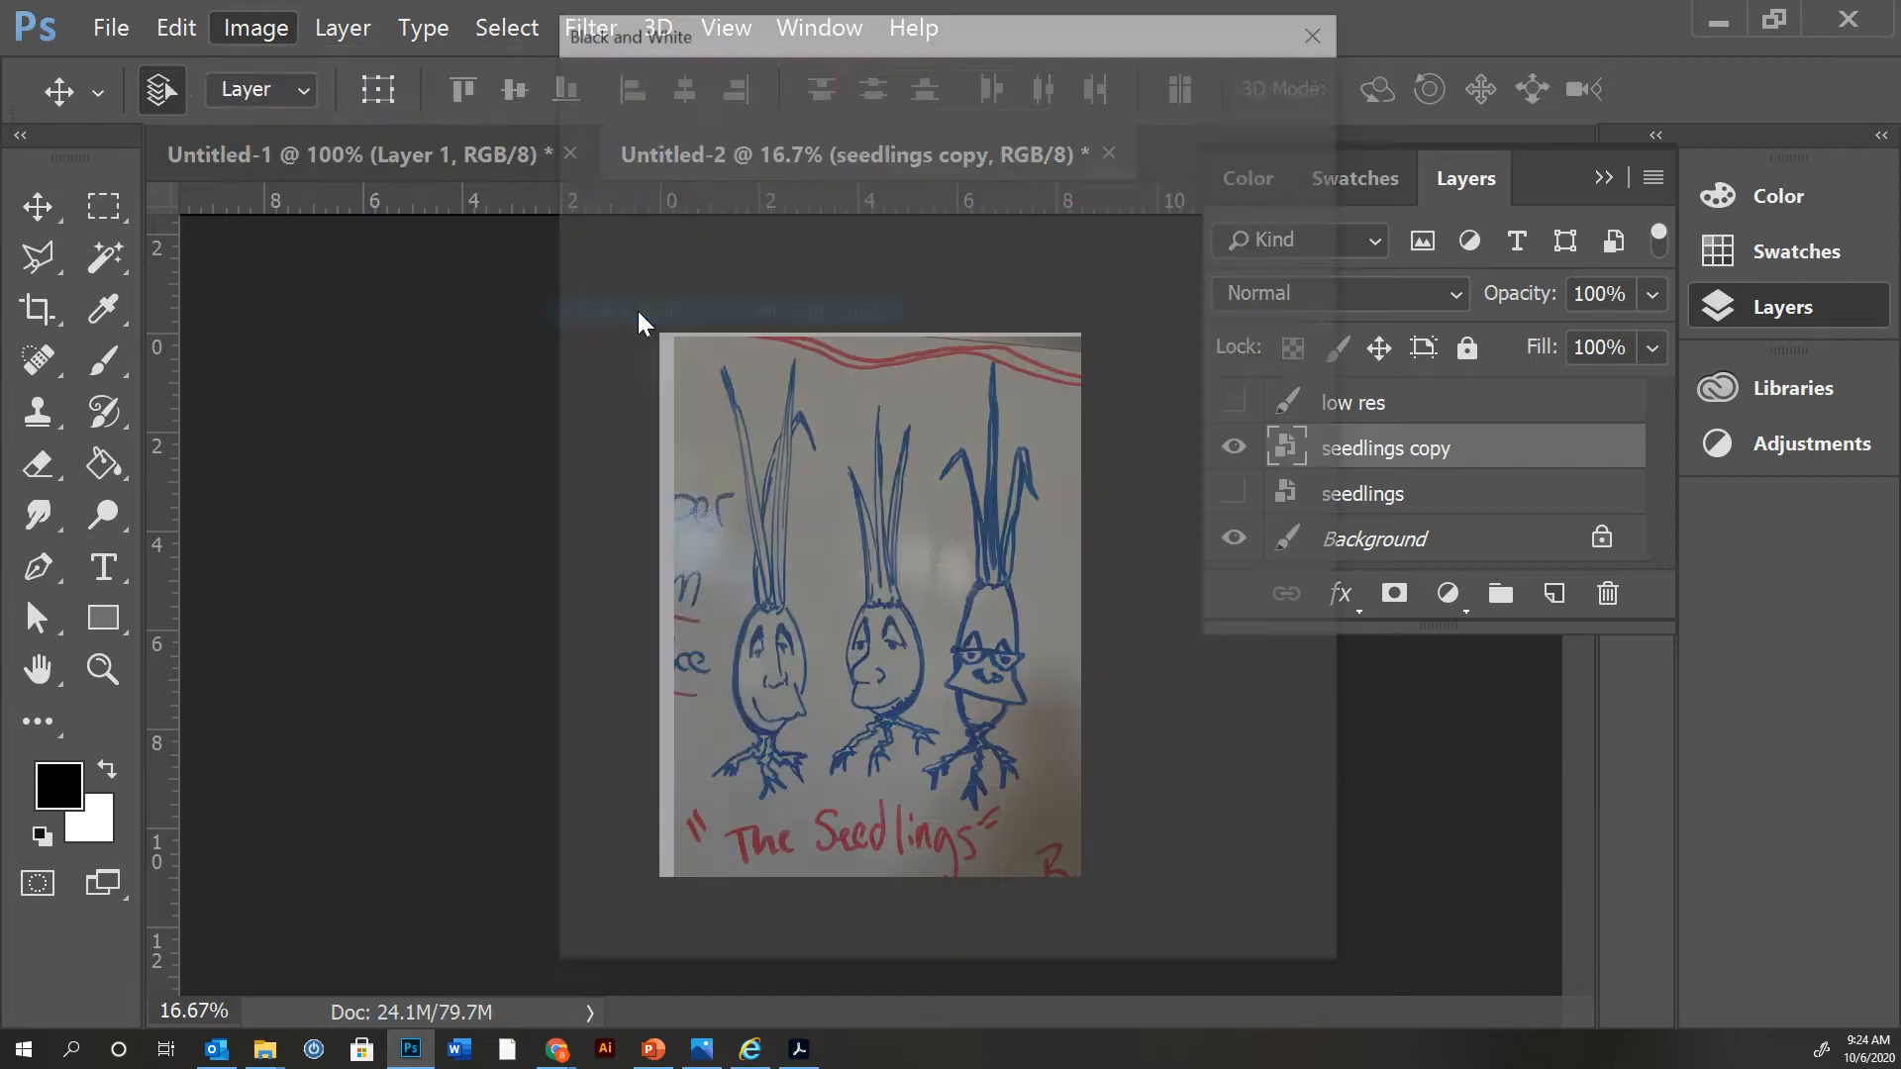
pyautogui.moveTo(1093, 33); pyautogui.dragTo(465, 45)
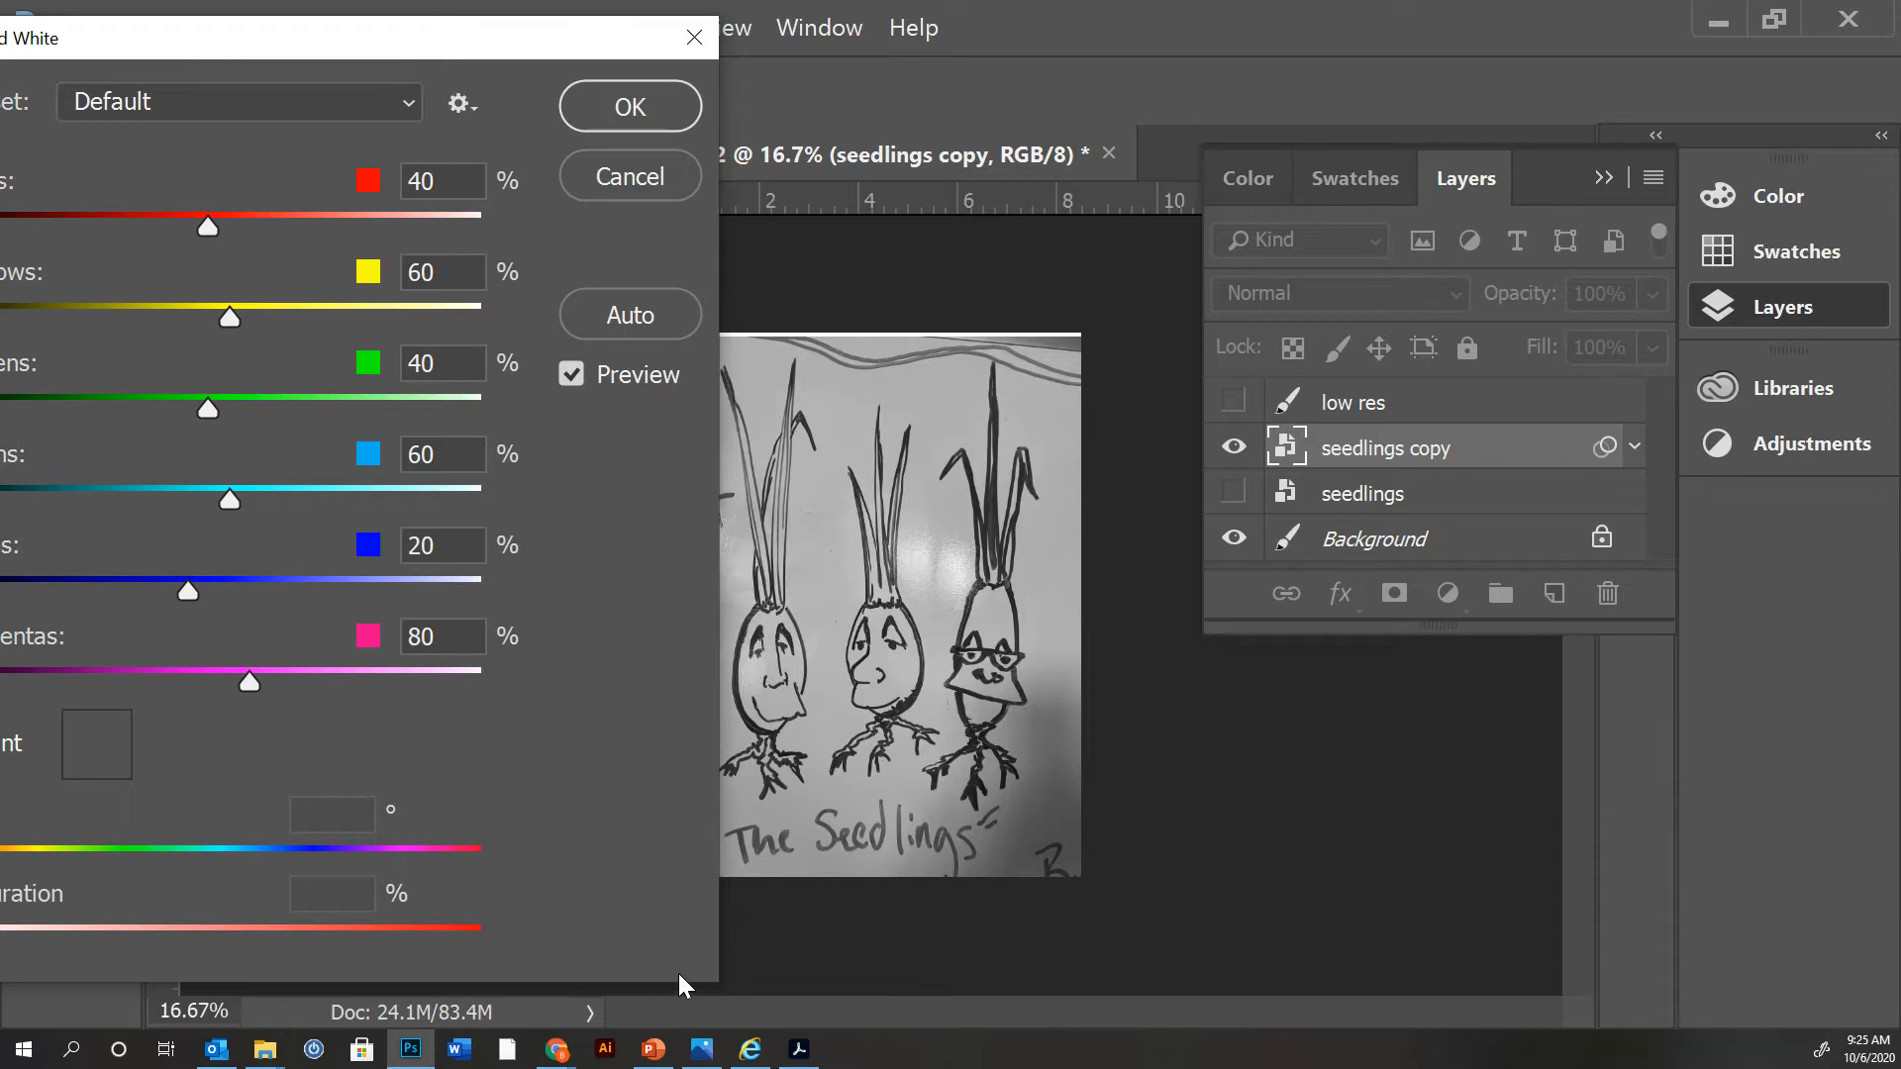
pyautogui.moveTo(247, 683); pyautogui.dragTo(403, 683)
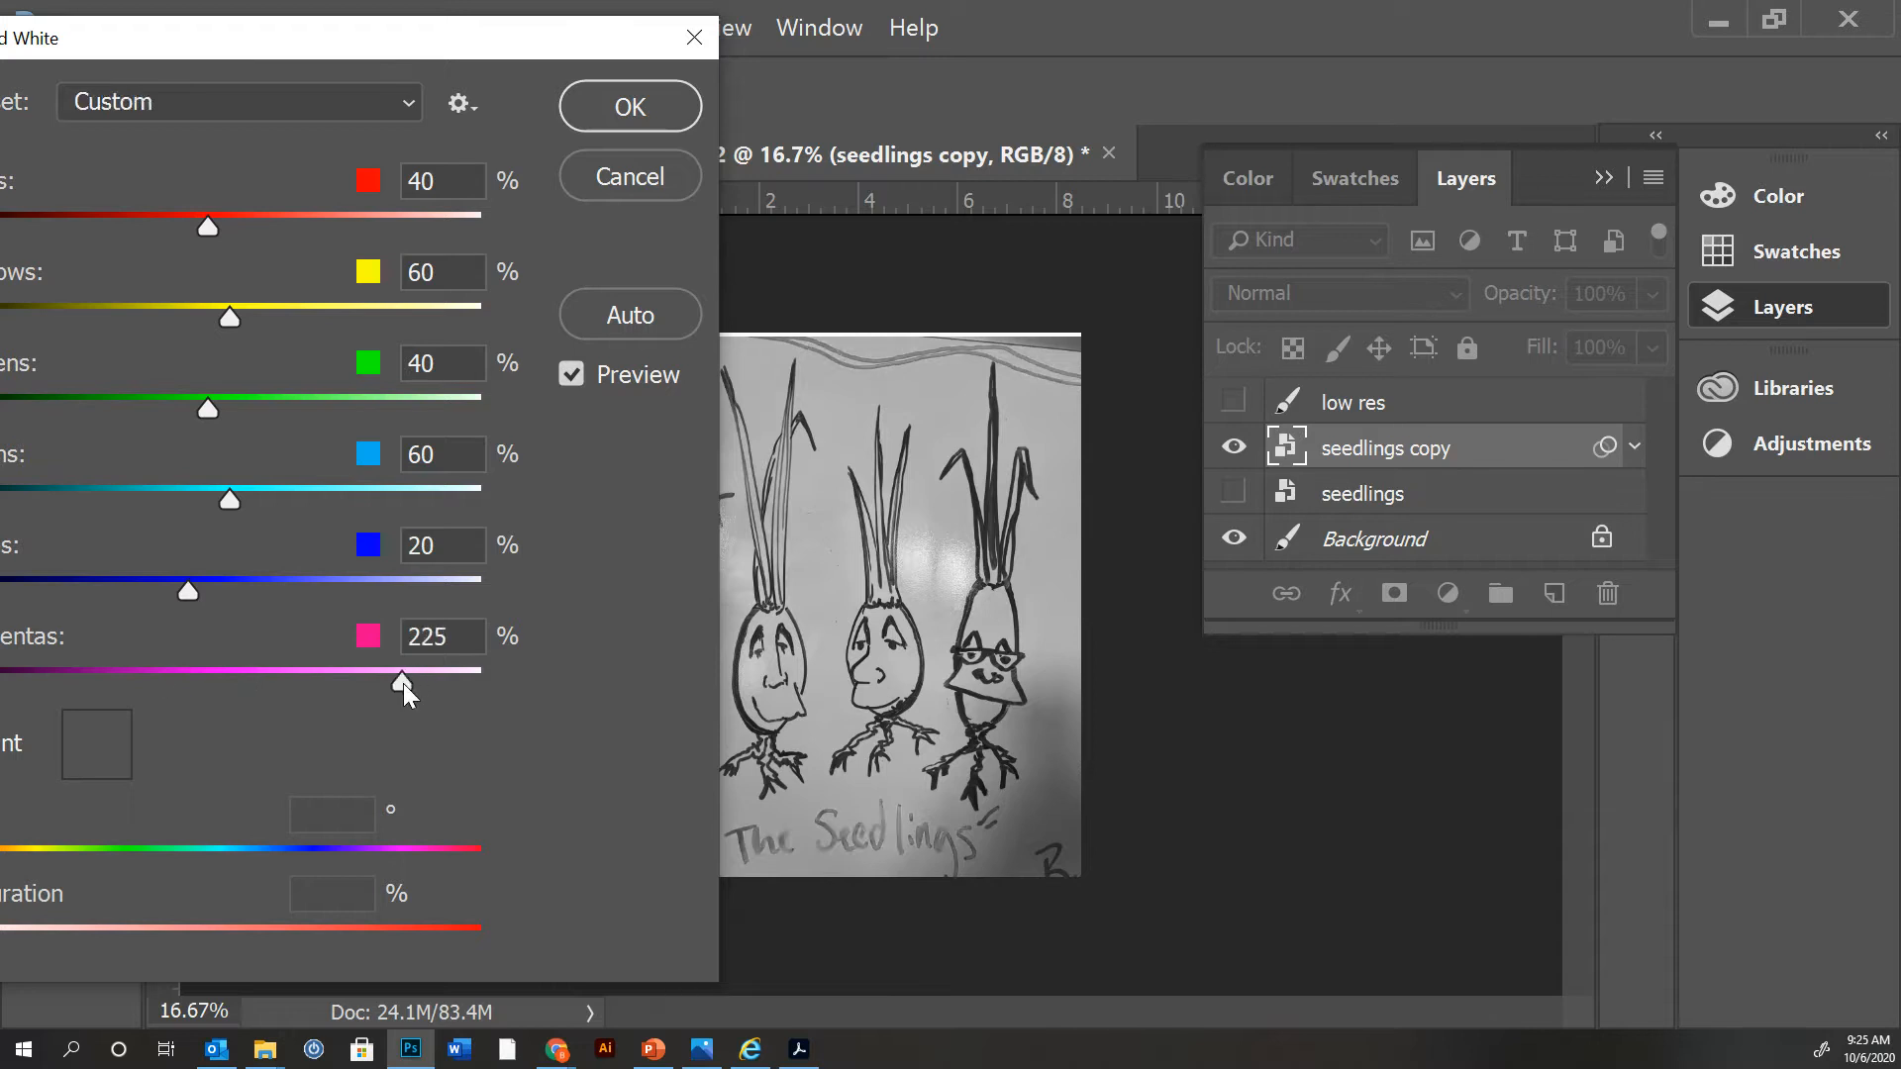
pyautogui.moveTo(231, 504); pyautogui.dragTo(109, 512)
pyautogui.moveTo(189, 591); pyautogui.dragTo(114, 581)
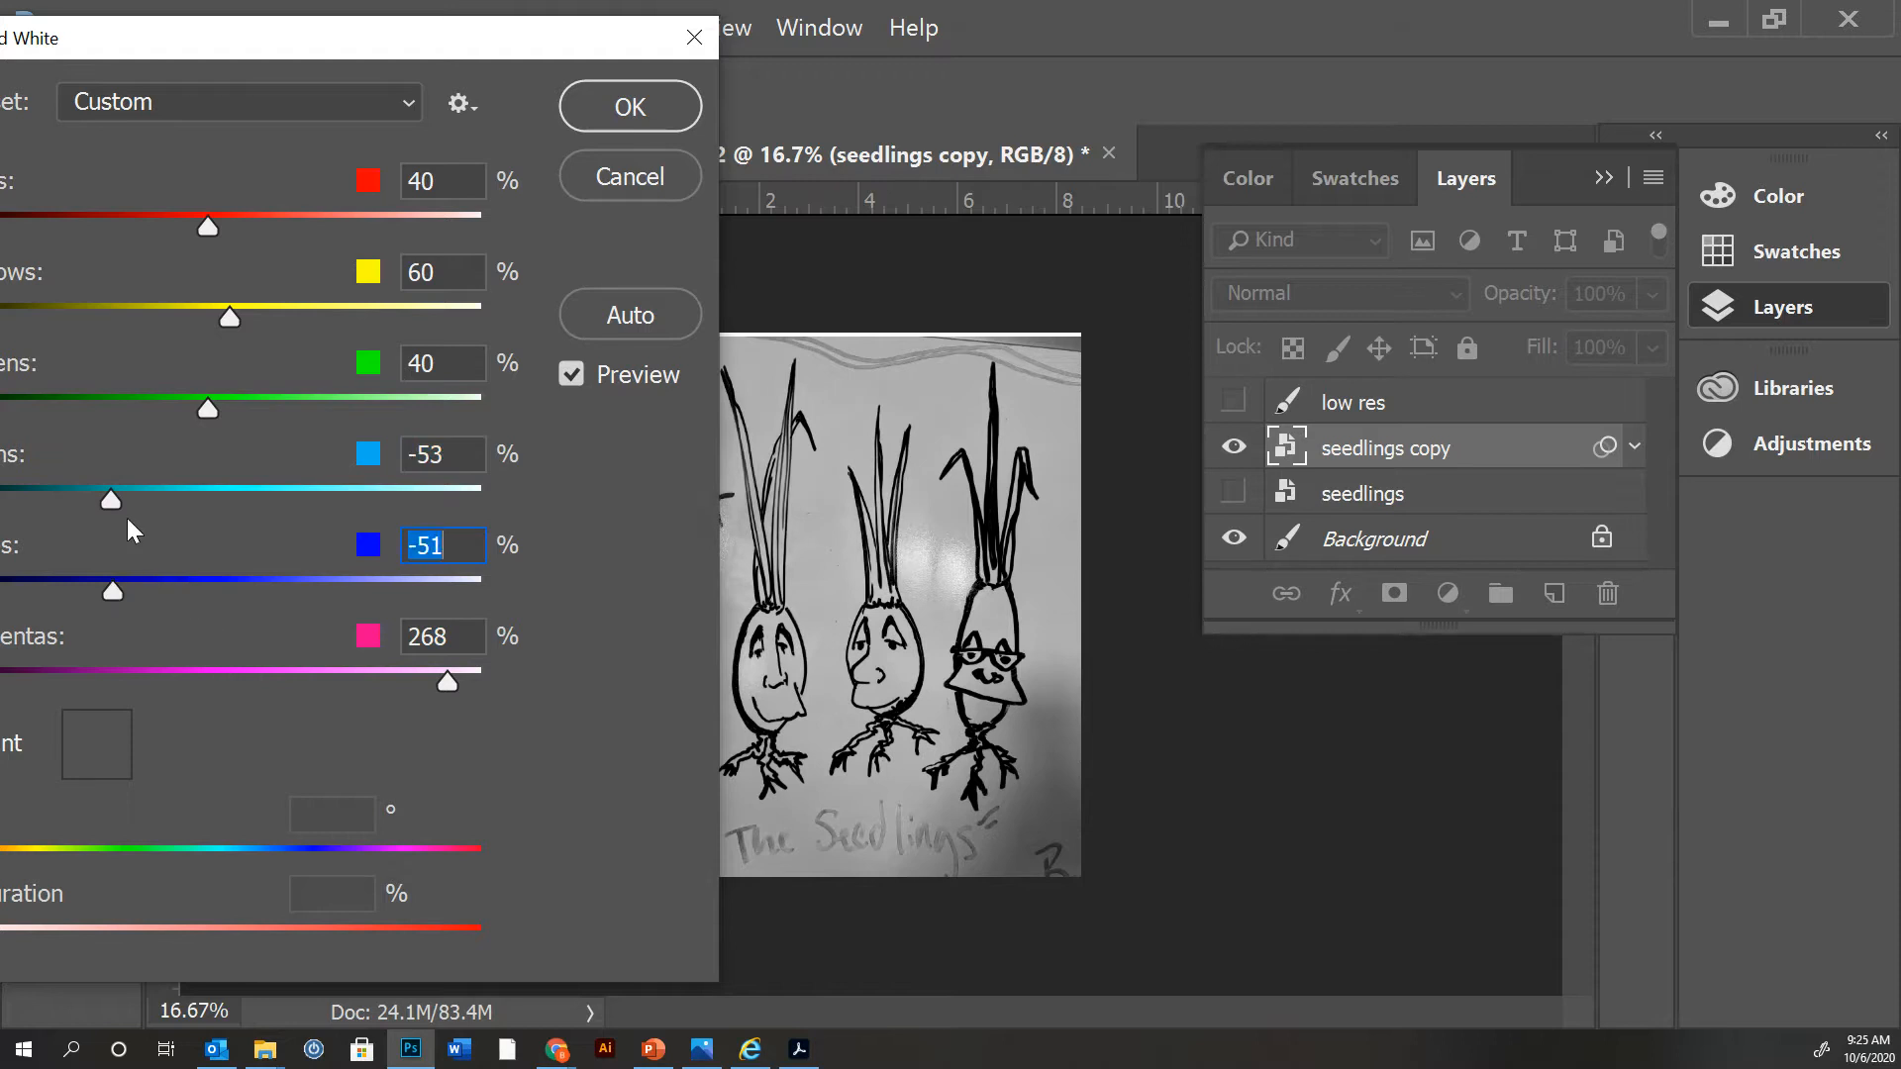
pyautogui.moveTo(111, 501); pyautogui.dragTo(101, 501)
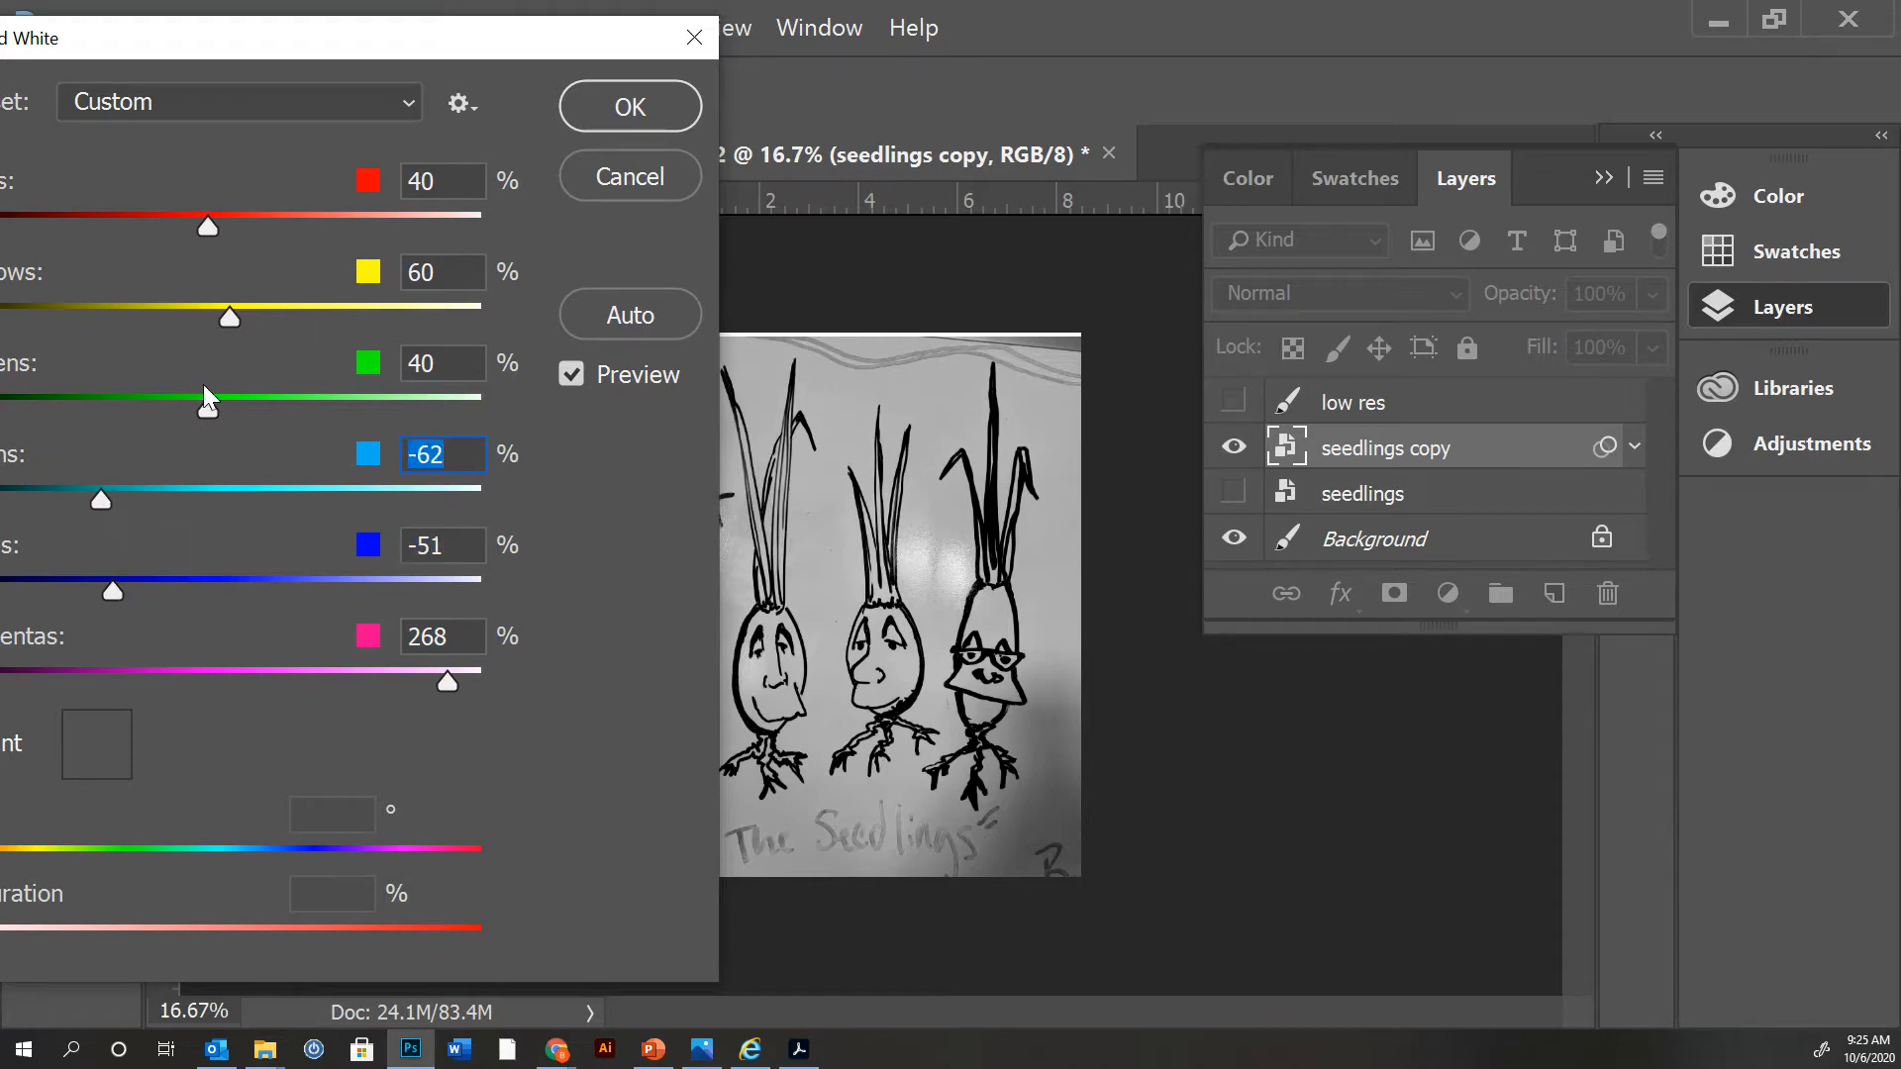
pyautogui.moveTo(209, 412); pyautogui.dragTo(153, 409)
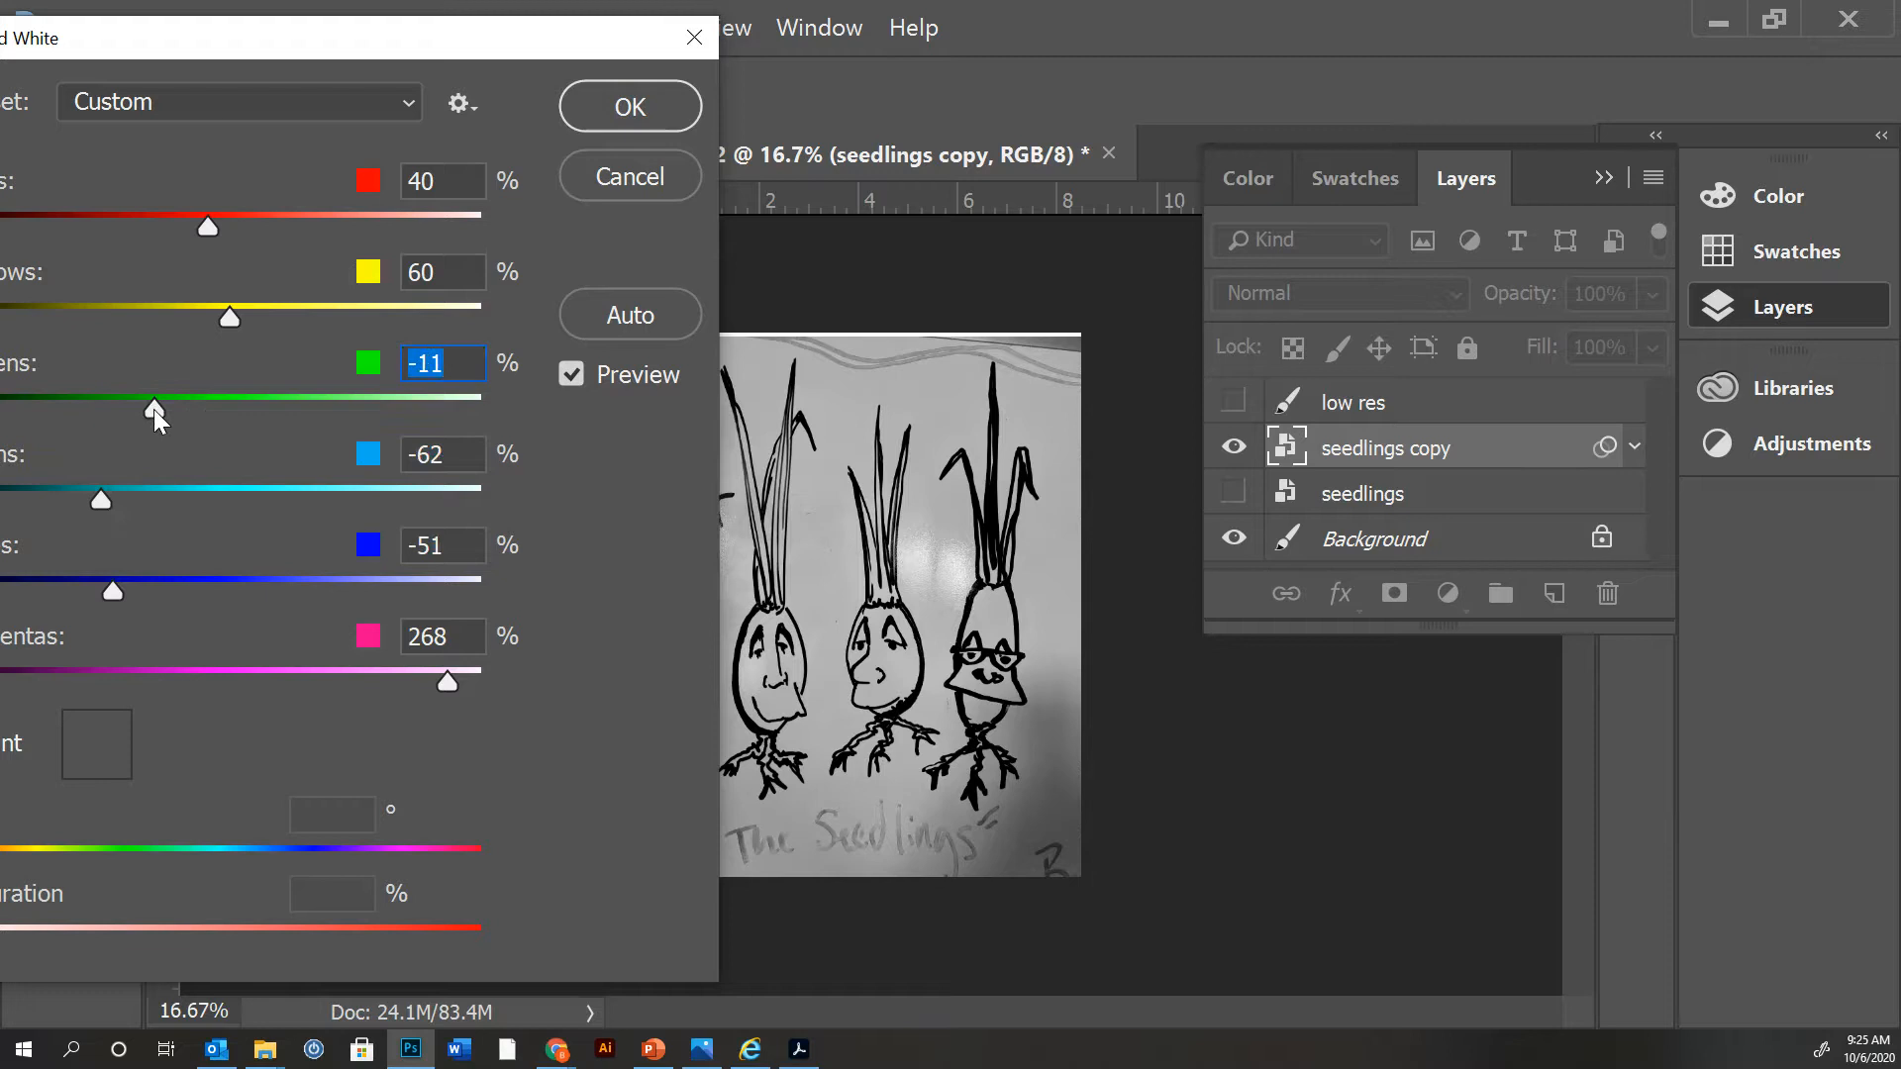
# - Set reds to 247, yellows to 268 and magentas to 279, and apply the Black & White adjustment
pyautogui.moveTo(225, 323); pyautogui.dragTo(385, 331)
pyautogui.moveTo(209, 227); pyautogui.dragTo(428, 264)
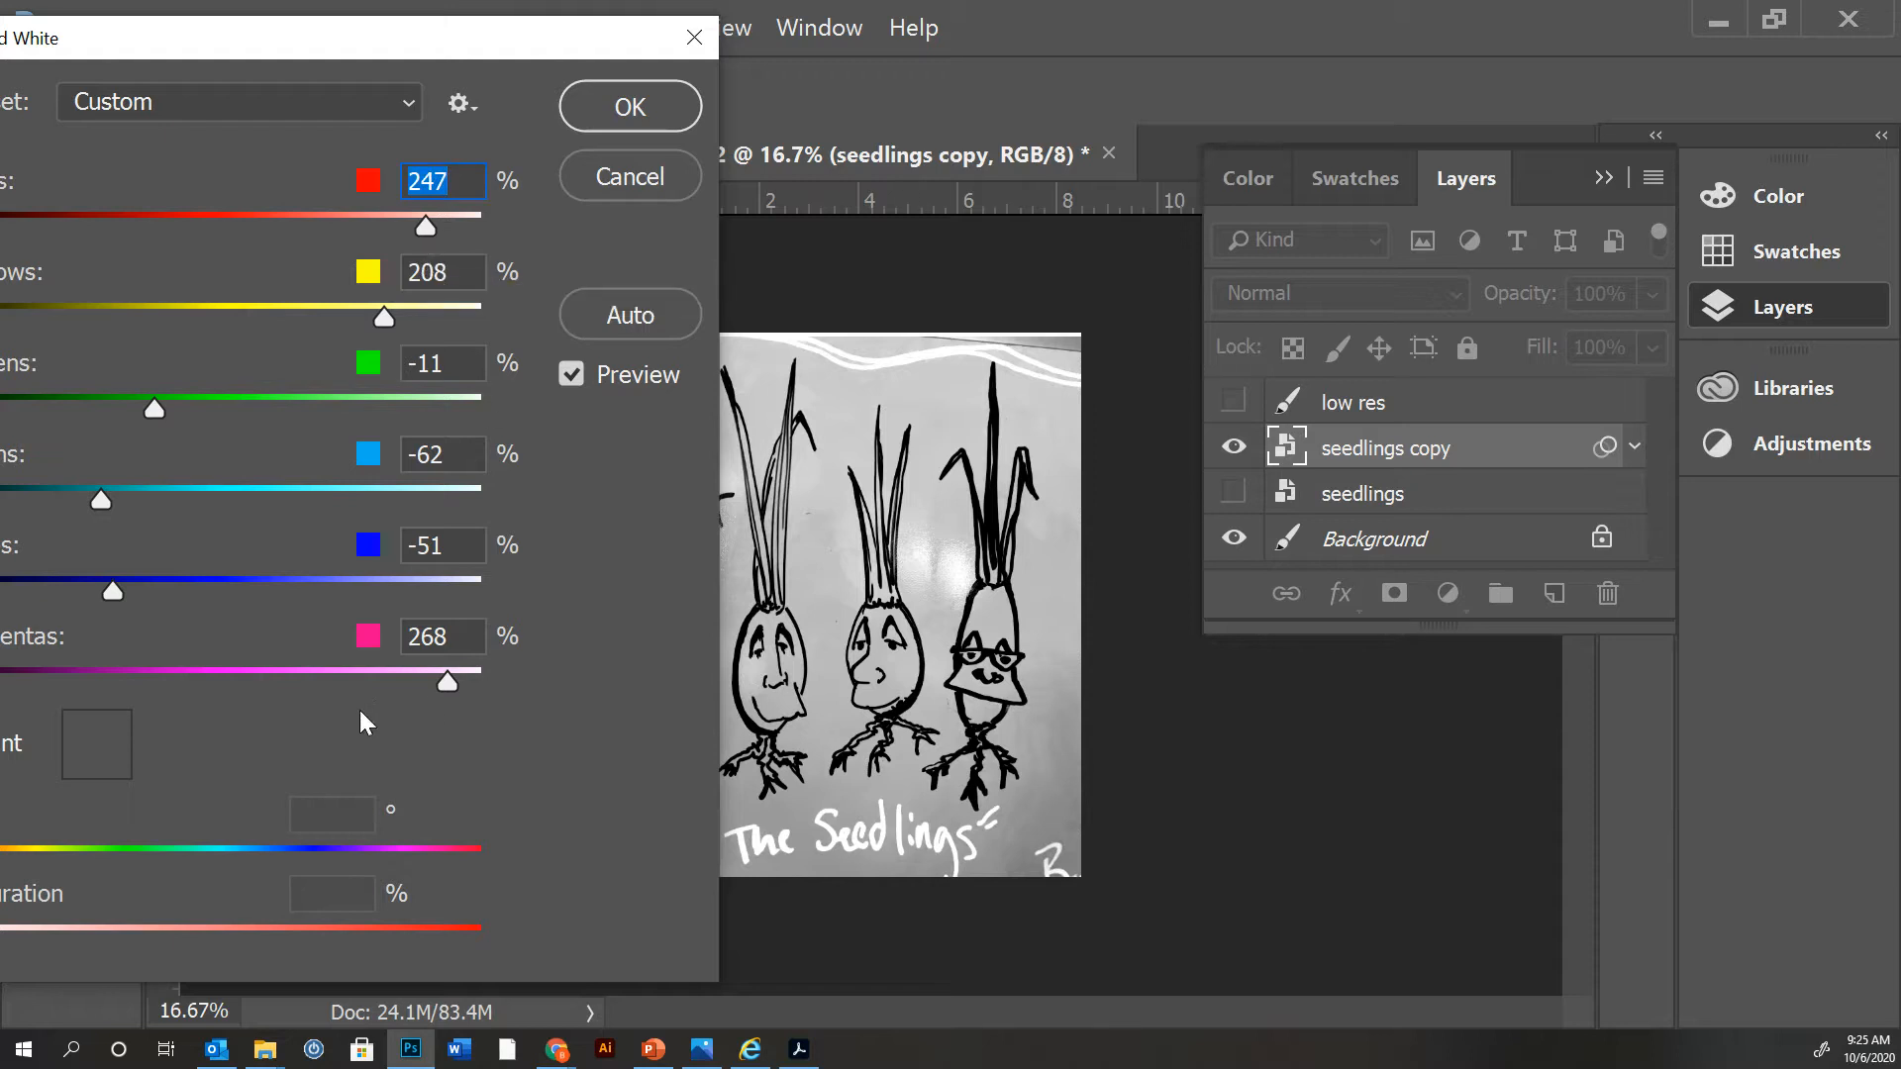
pyautogui.moveTo(468, 688); pyautogui.dragTo(460, 688)
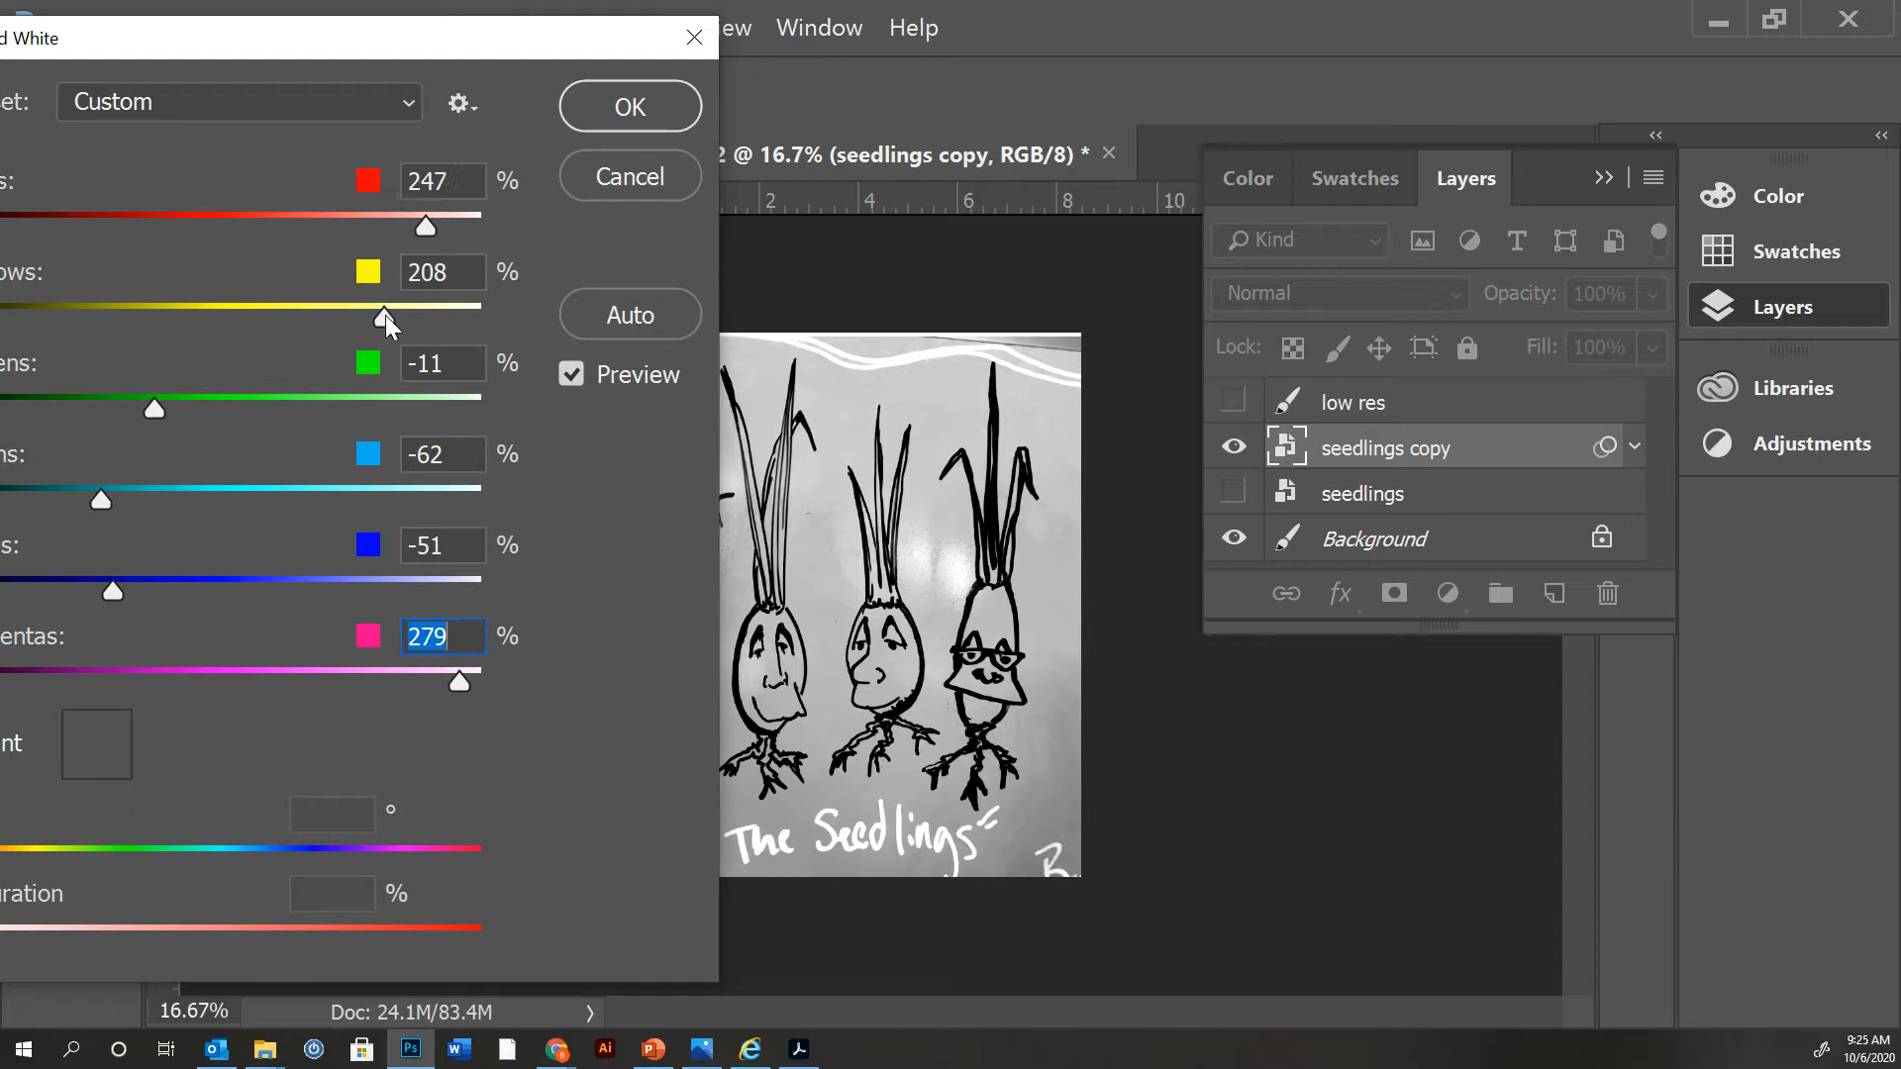
pyautogui.moveTo(435, 314); pyautogui.dragTo(448, 312)
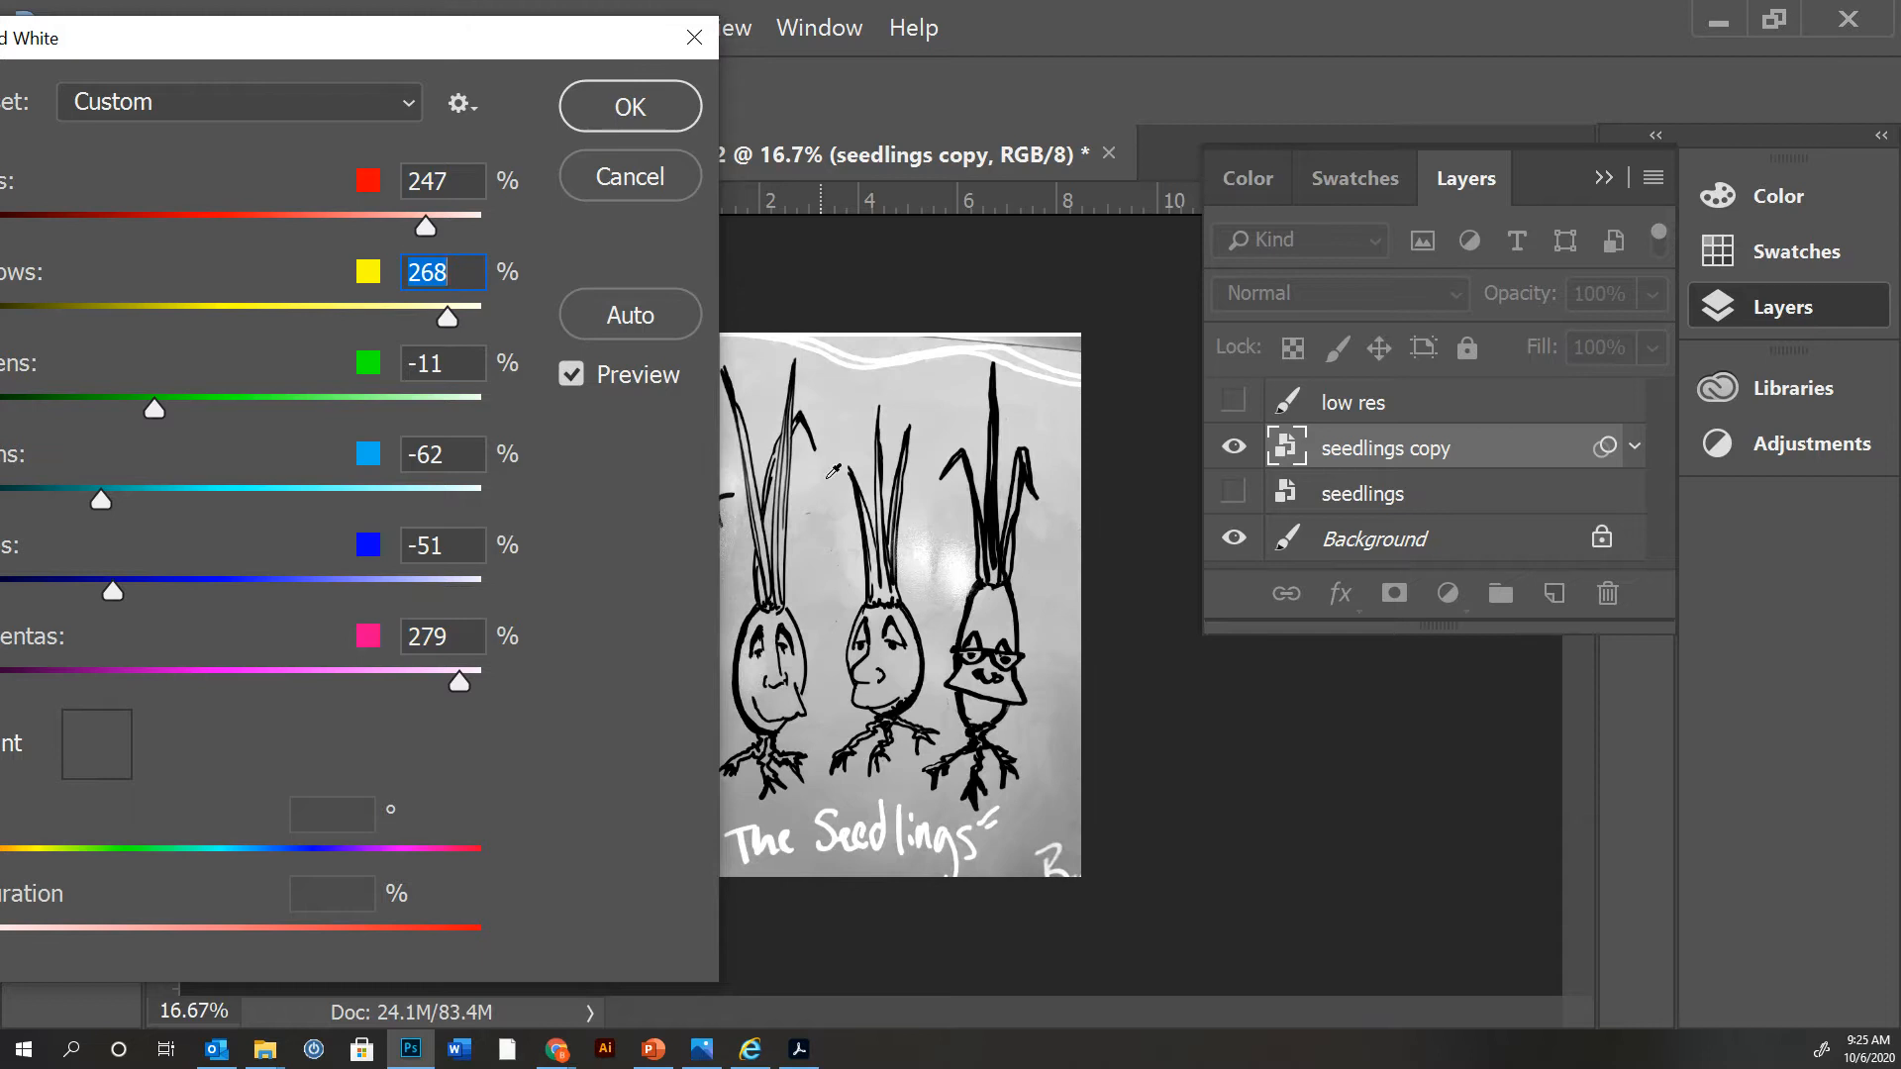
pyautogui.click(607, 112)
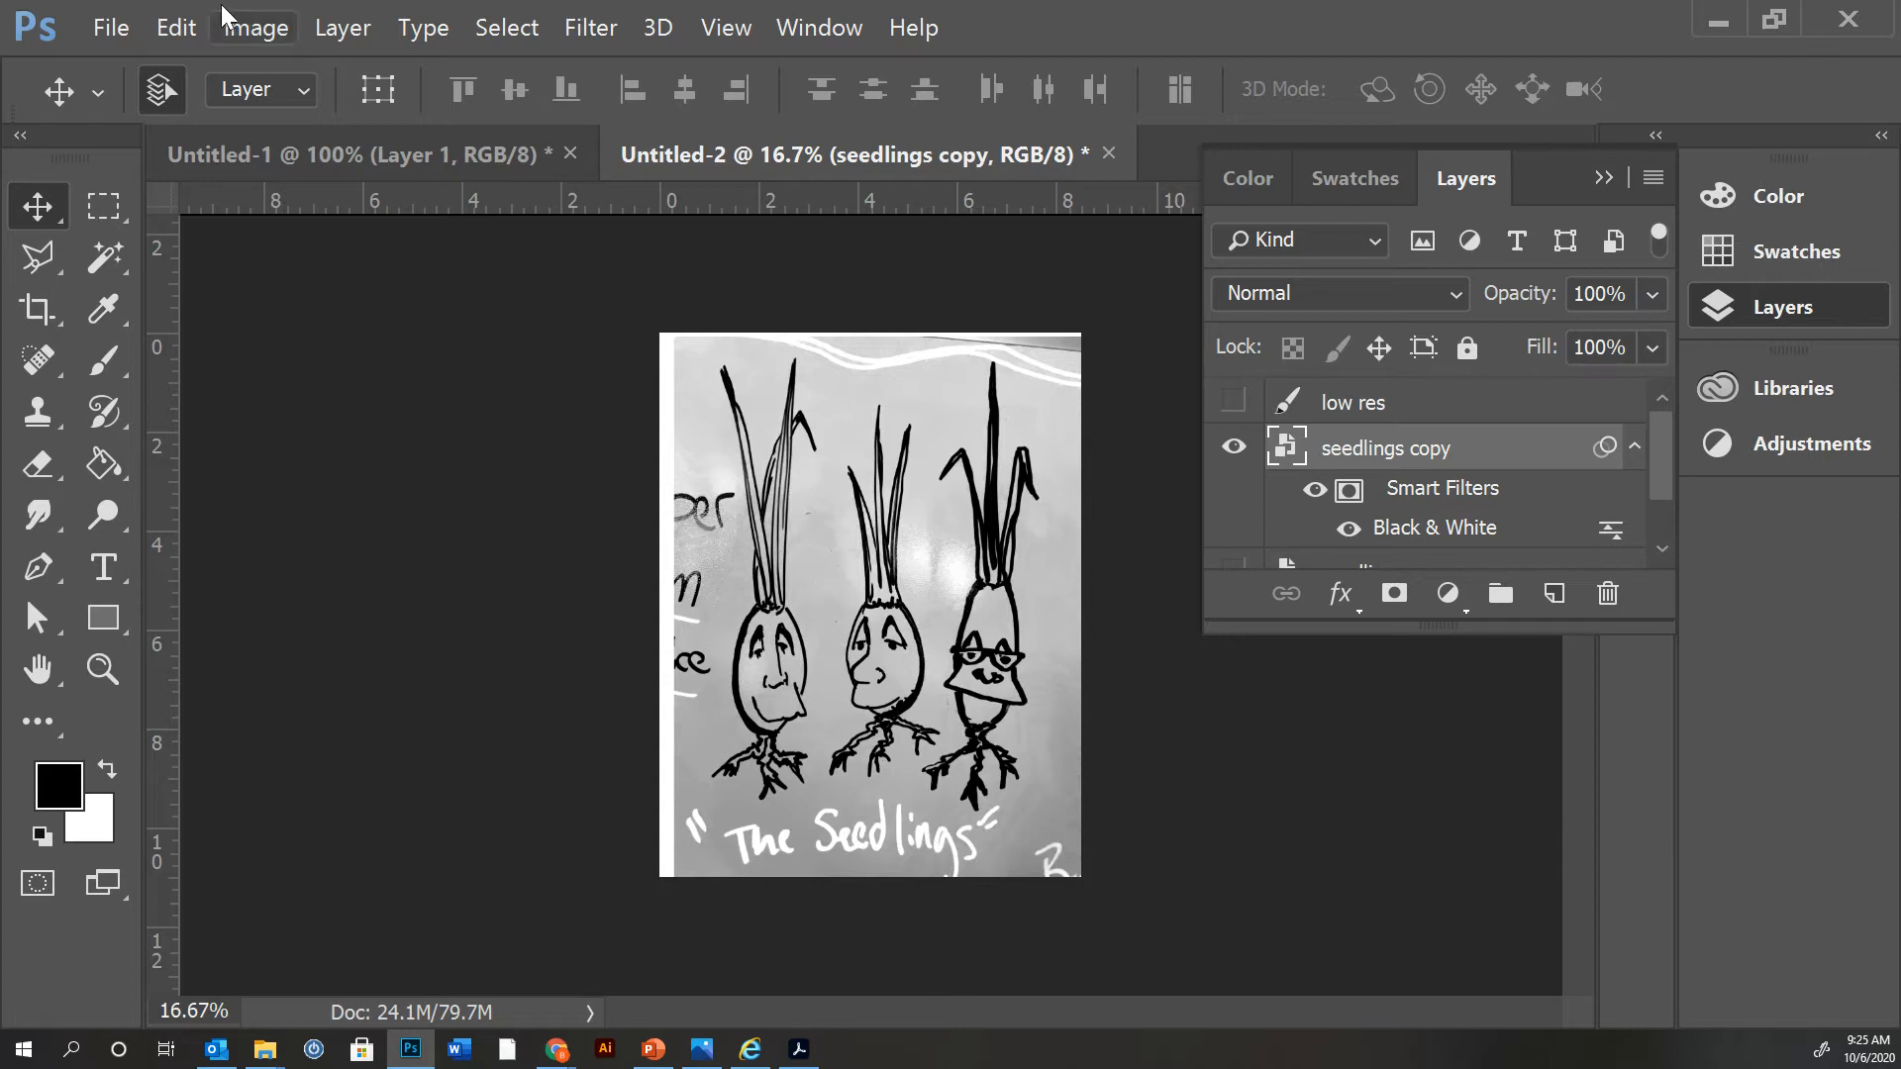
# - Apply a Brightness/Contrast adjustment to the seedlings copy with brightness 96 and contrast 81
pyautogui.click(256, 30)
pyautogui.moveTo(397, 103)
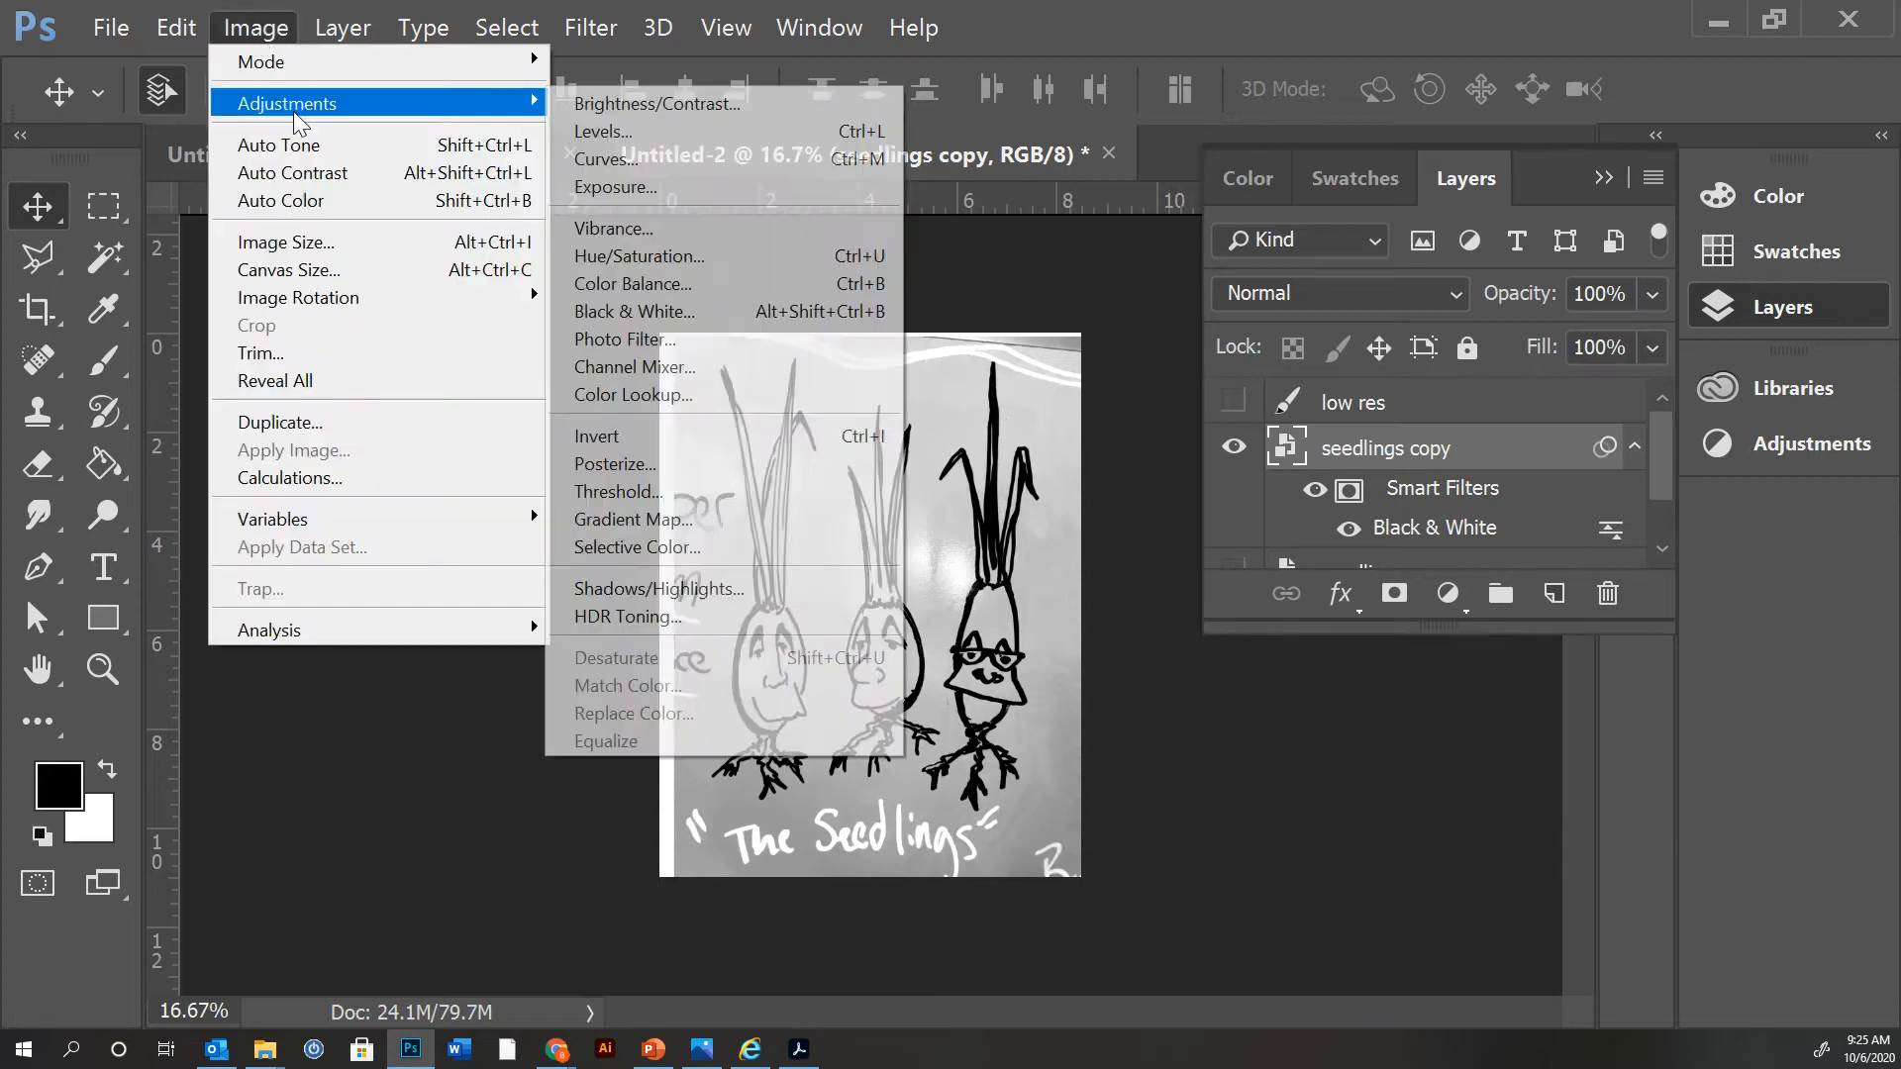
pyautogui.click(696, 107)
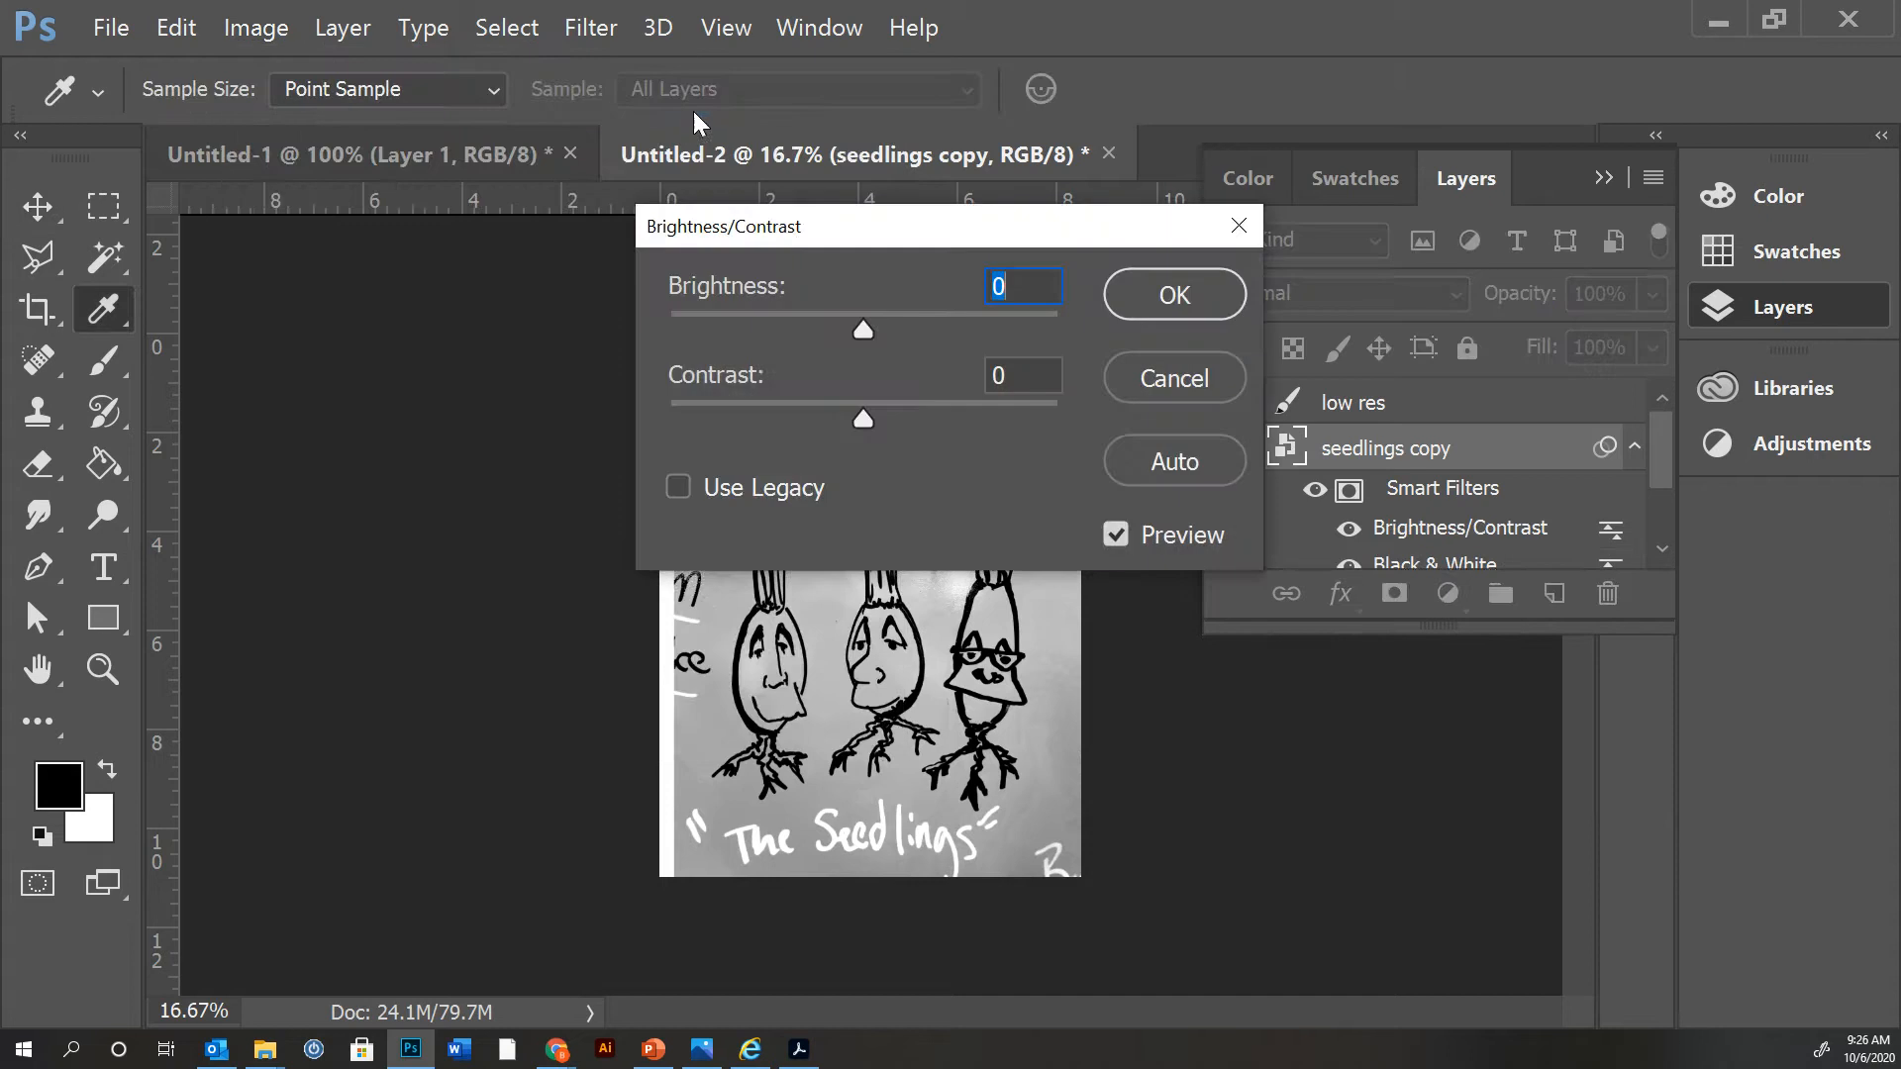
pyautogui.moveTo(905, 239); pyautogui.dragTo(1320, 165)
pyautogui.moveTo(1279, 265); pyautogui.dragTo(1376, 270)
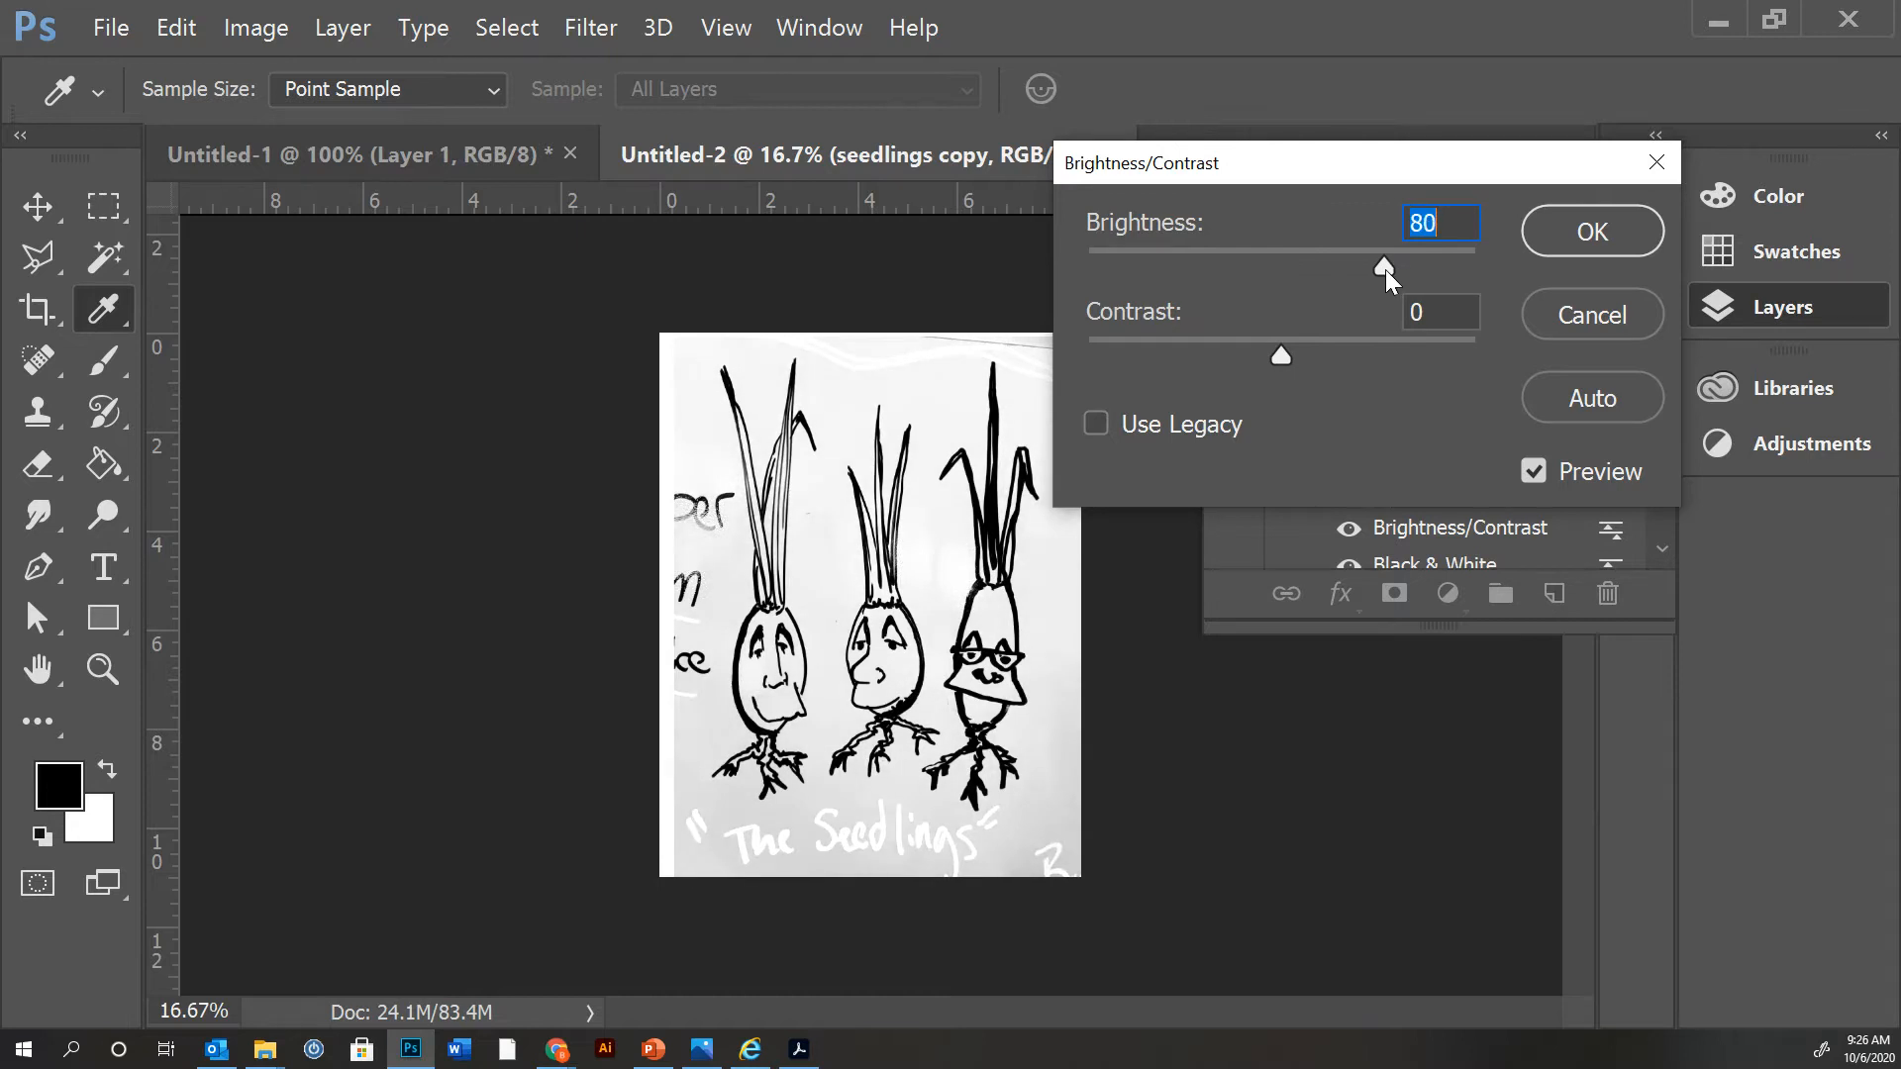
pyautogui.moveTo(1281, 355); pyautogui.dragTo(1382, 357)
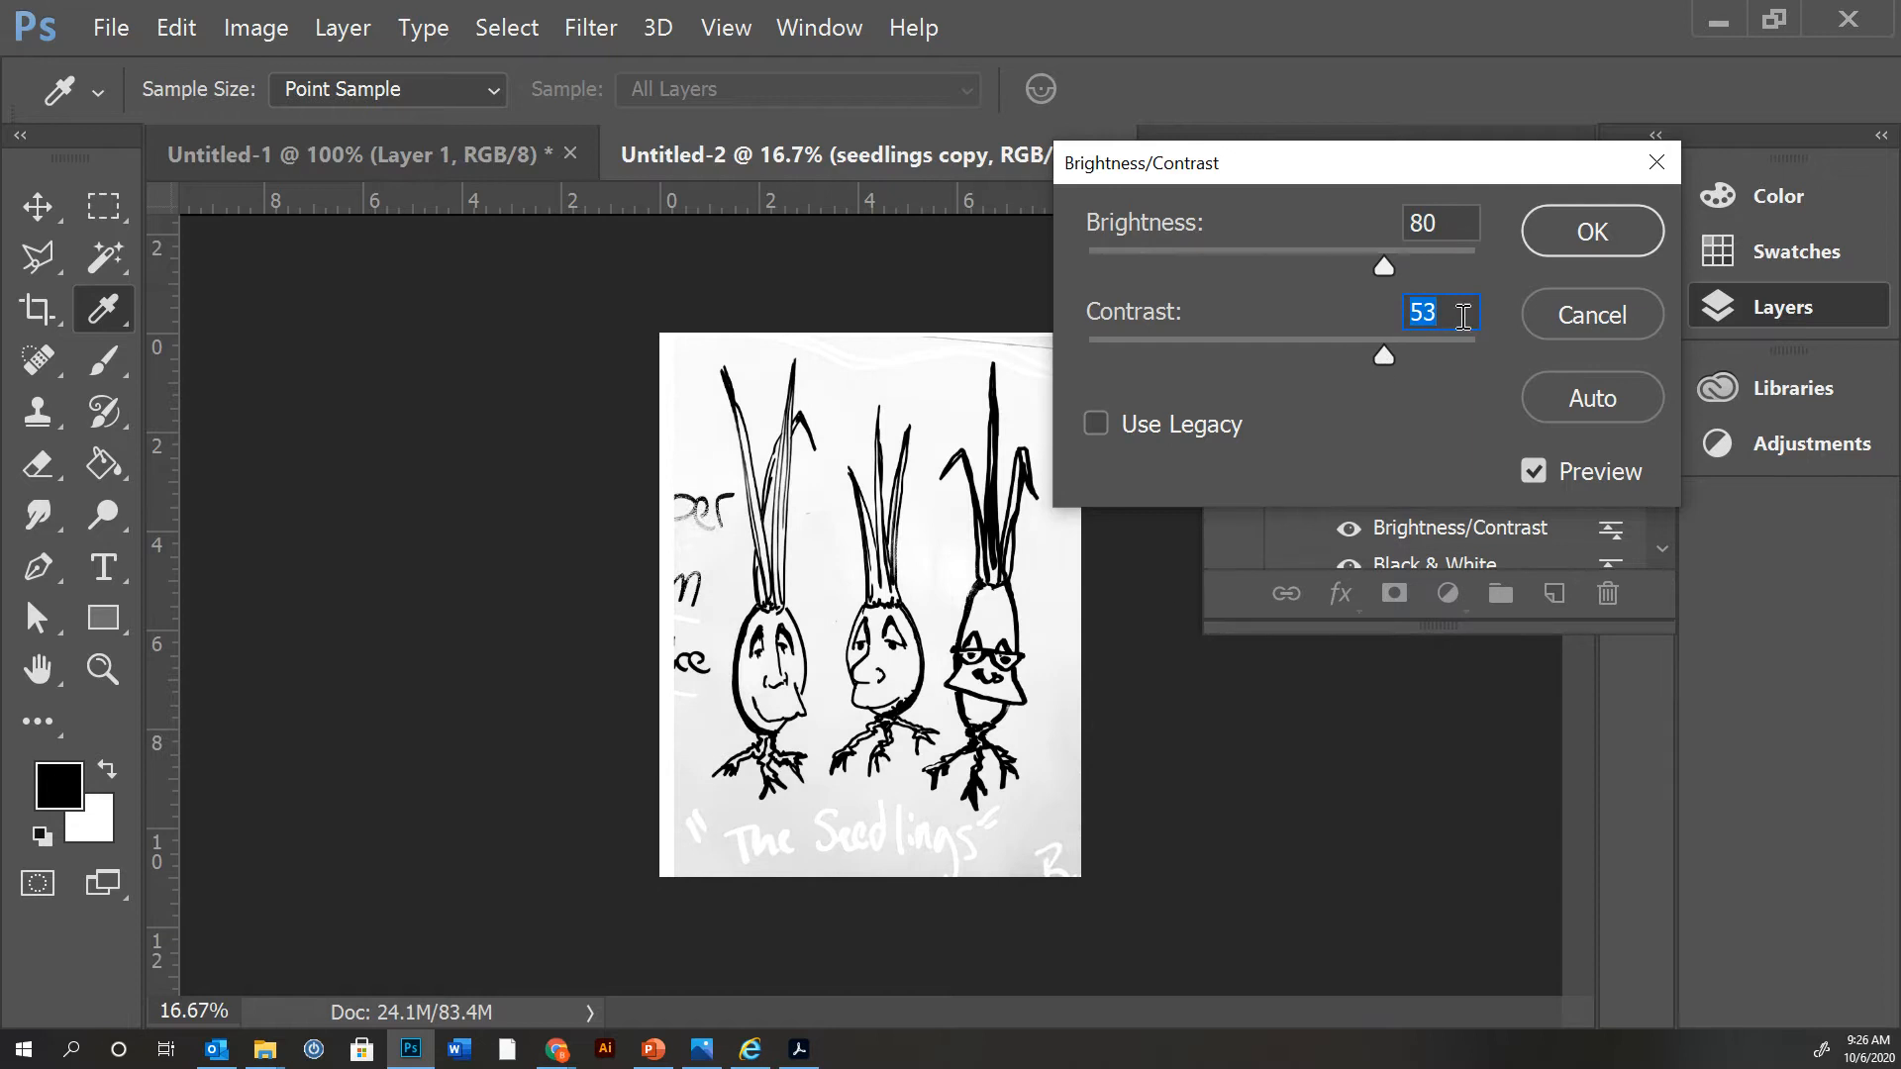
pyautogui.moveTo(1389, 266)
pyautogui.mouseDown()
pyautogui.moveTo(1485, 267)
pyautogui.moveTo(1406, 289)
pyautogui.moveTo(1437, 286)
pyautogui.moveTo(1396, 311)
pyautogui.moveTo(1430, 293)
pyautogui.moveTo(1389, 292)
pyautogui.moveTo(1410, 297)
pyautogui.mouseUp()
pyautogui.moveTo(1391, 363); pyautogui.dragTo(1439, 379)
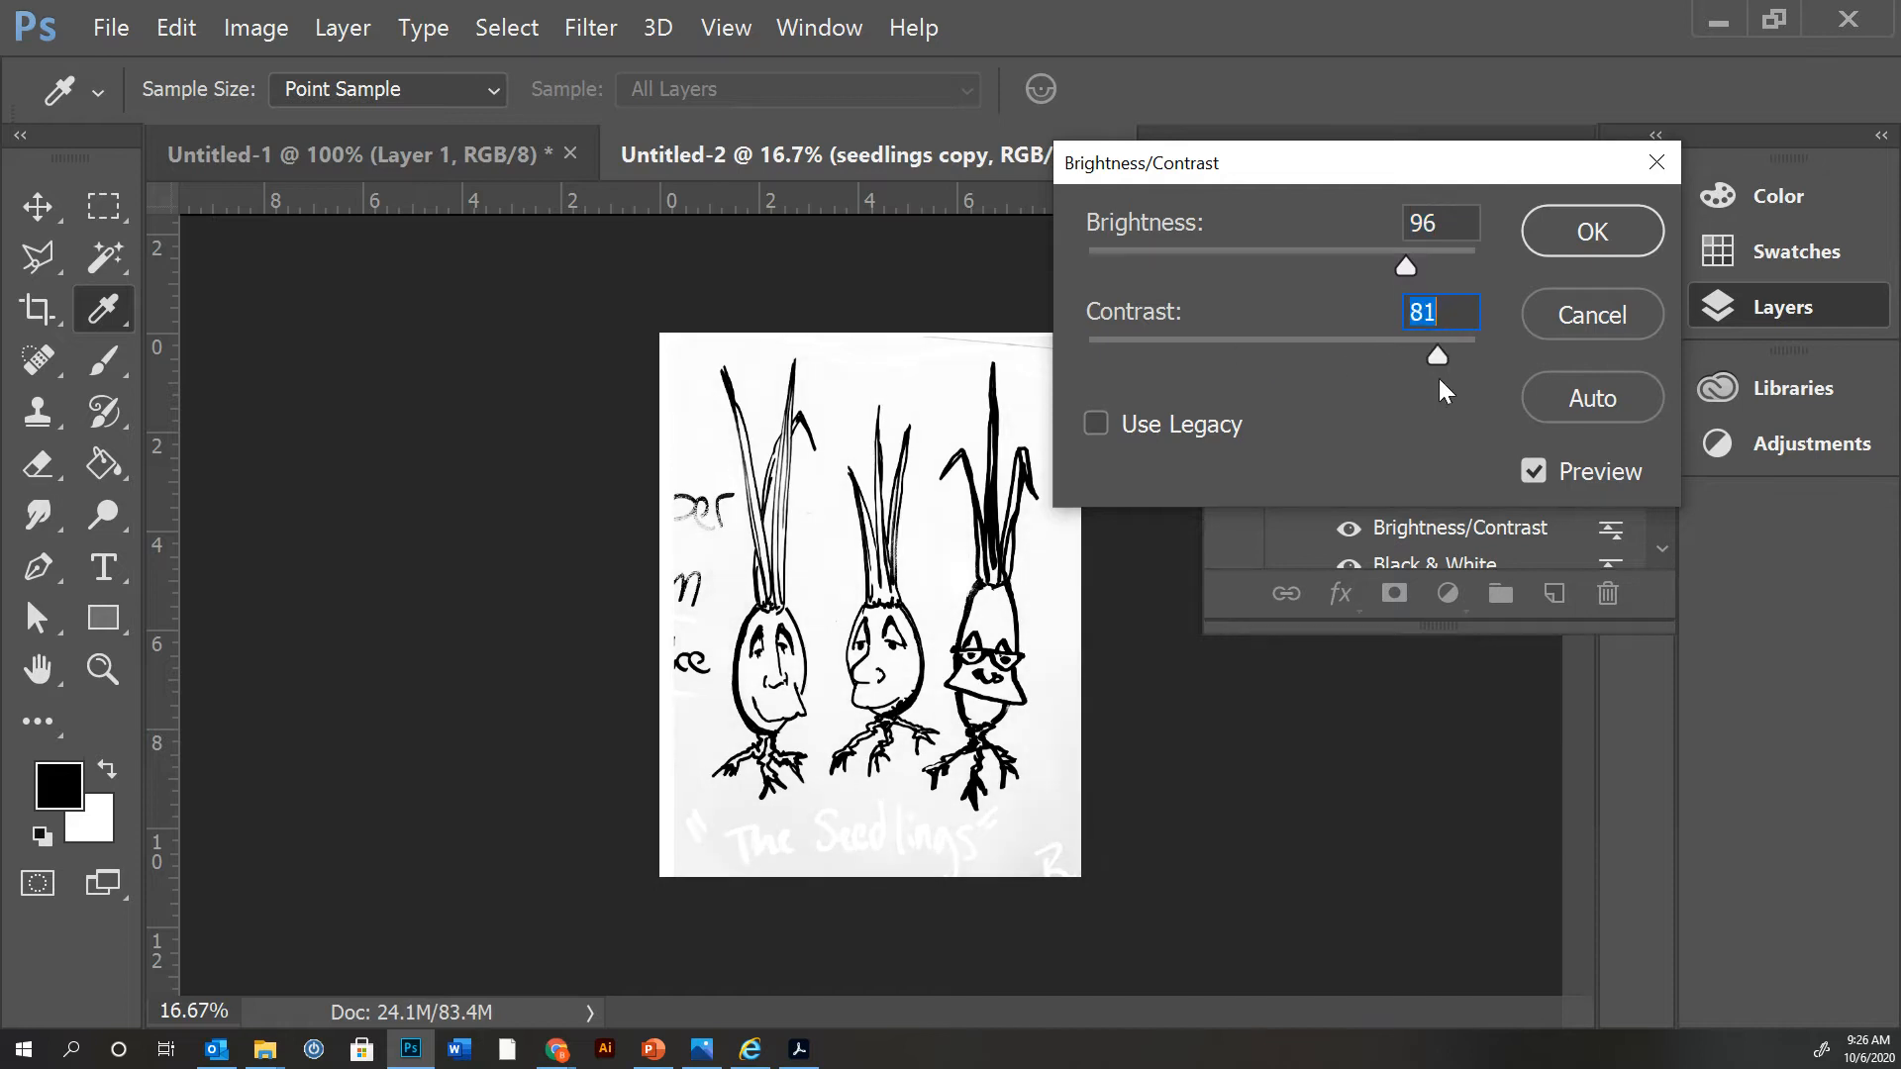
pyautogui.click(1564, 240)
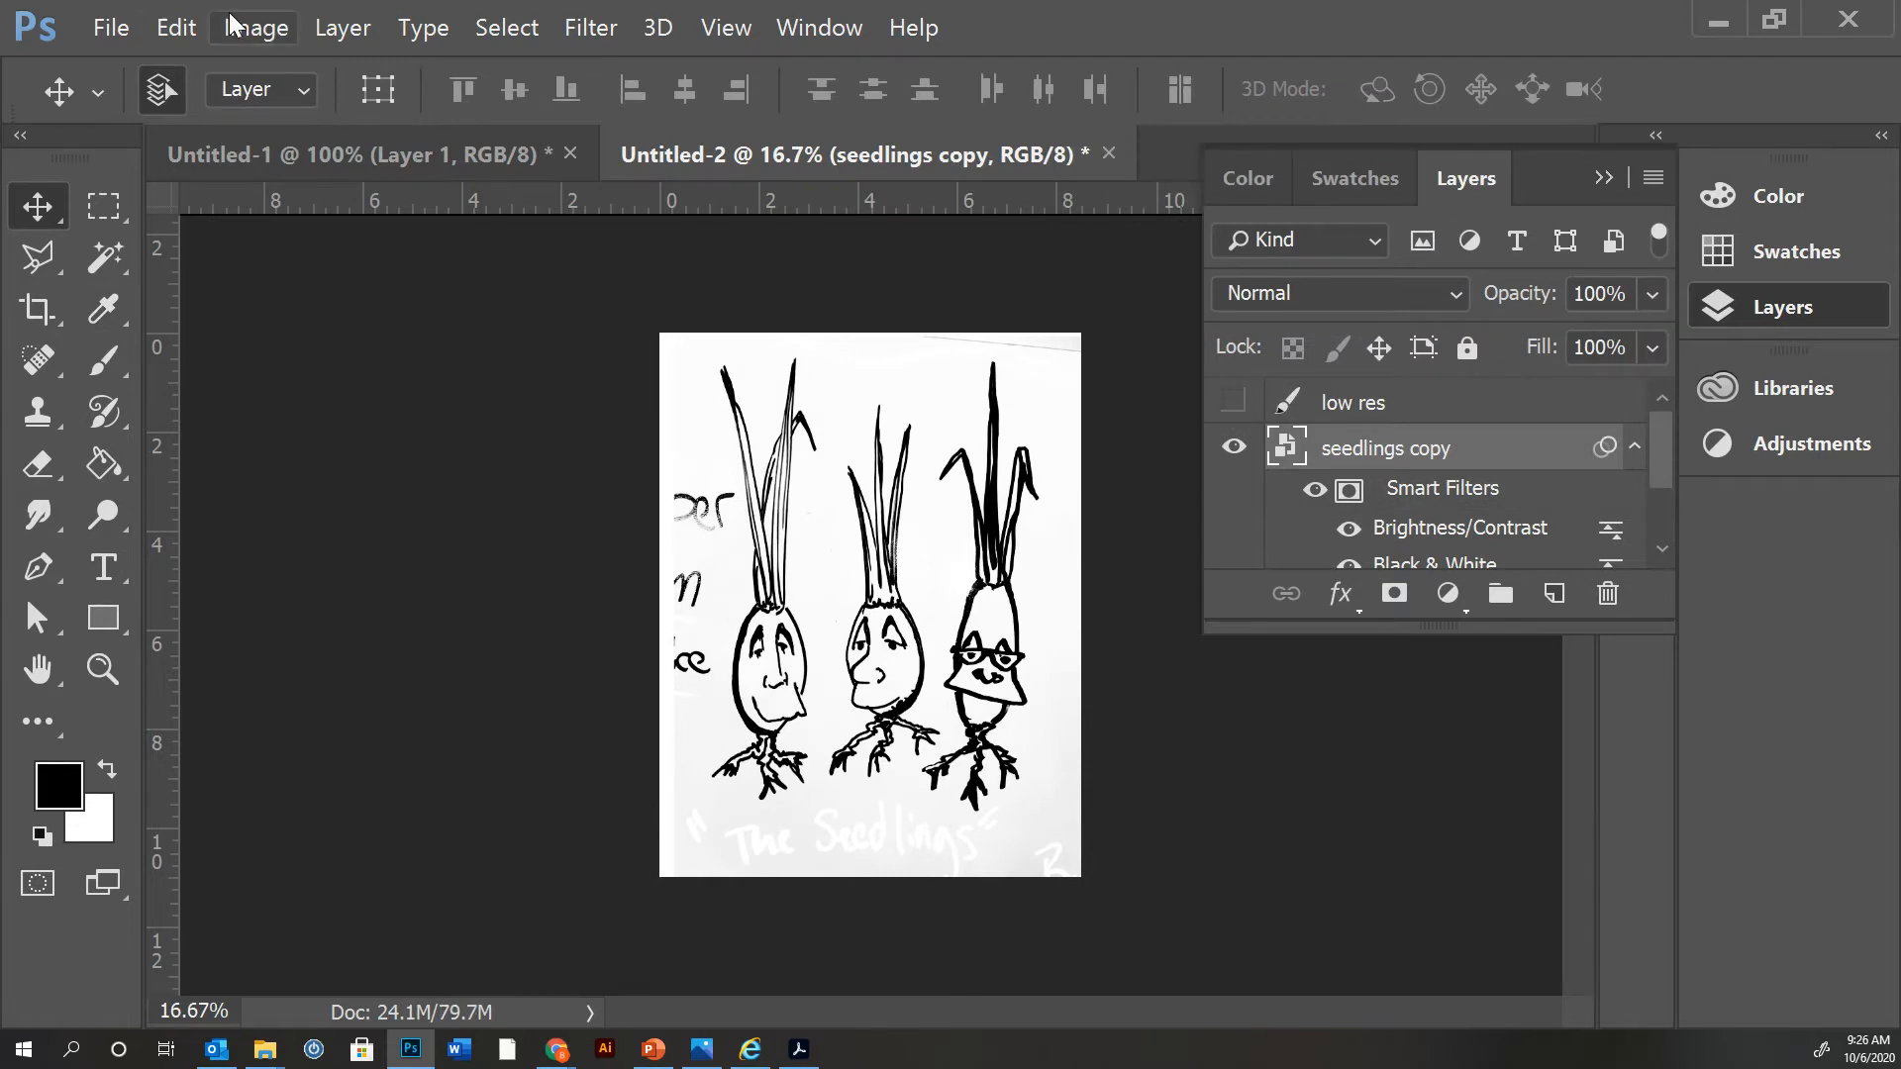
# - Apply a Levels adjustment to the seedlings copy with input levels of 0 for shadows, 0.17 for midtones and 231 for highlights
pyautogui.click(271, 33)
pyautogui.moveTo(293, 102)
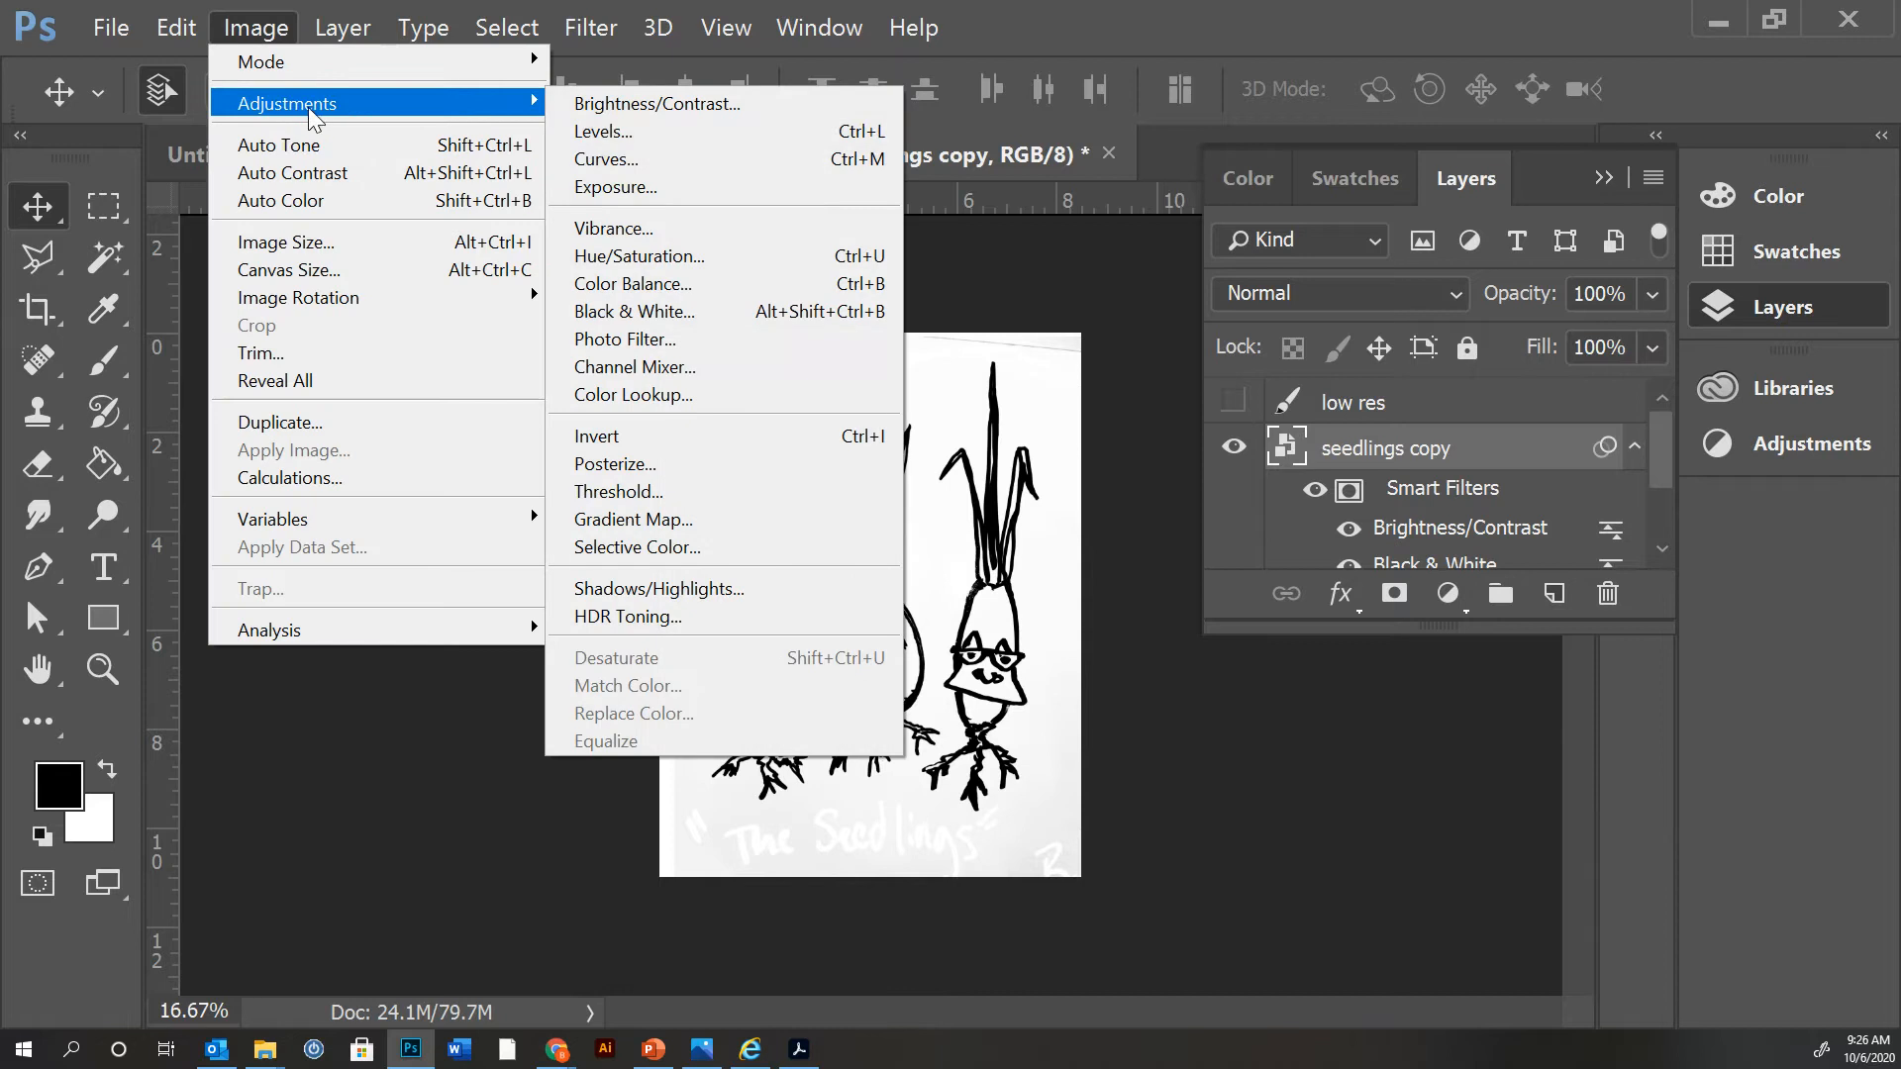
pyautogui.click(592, 137)
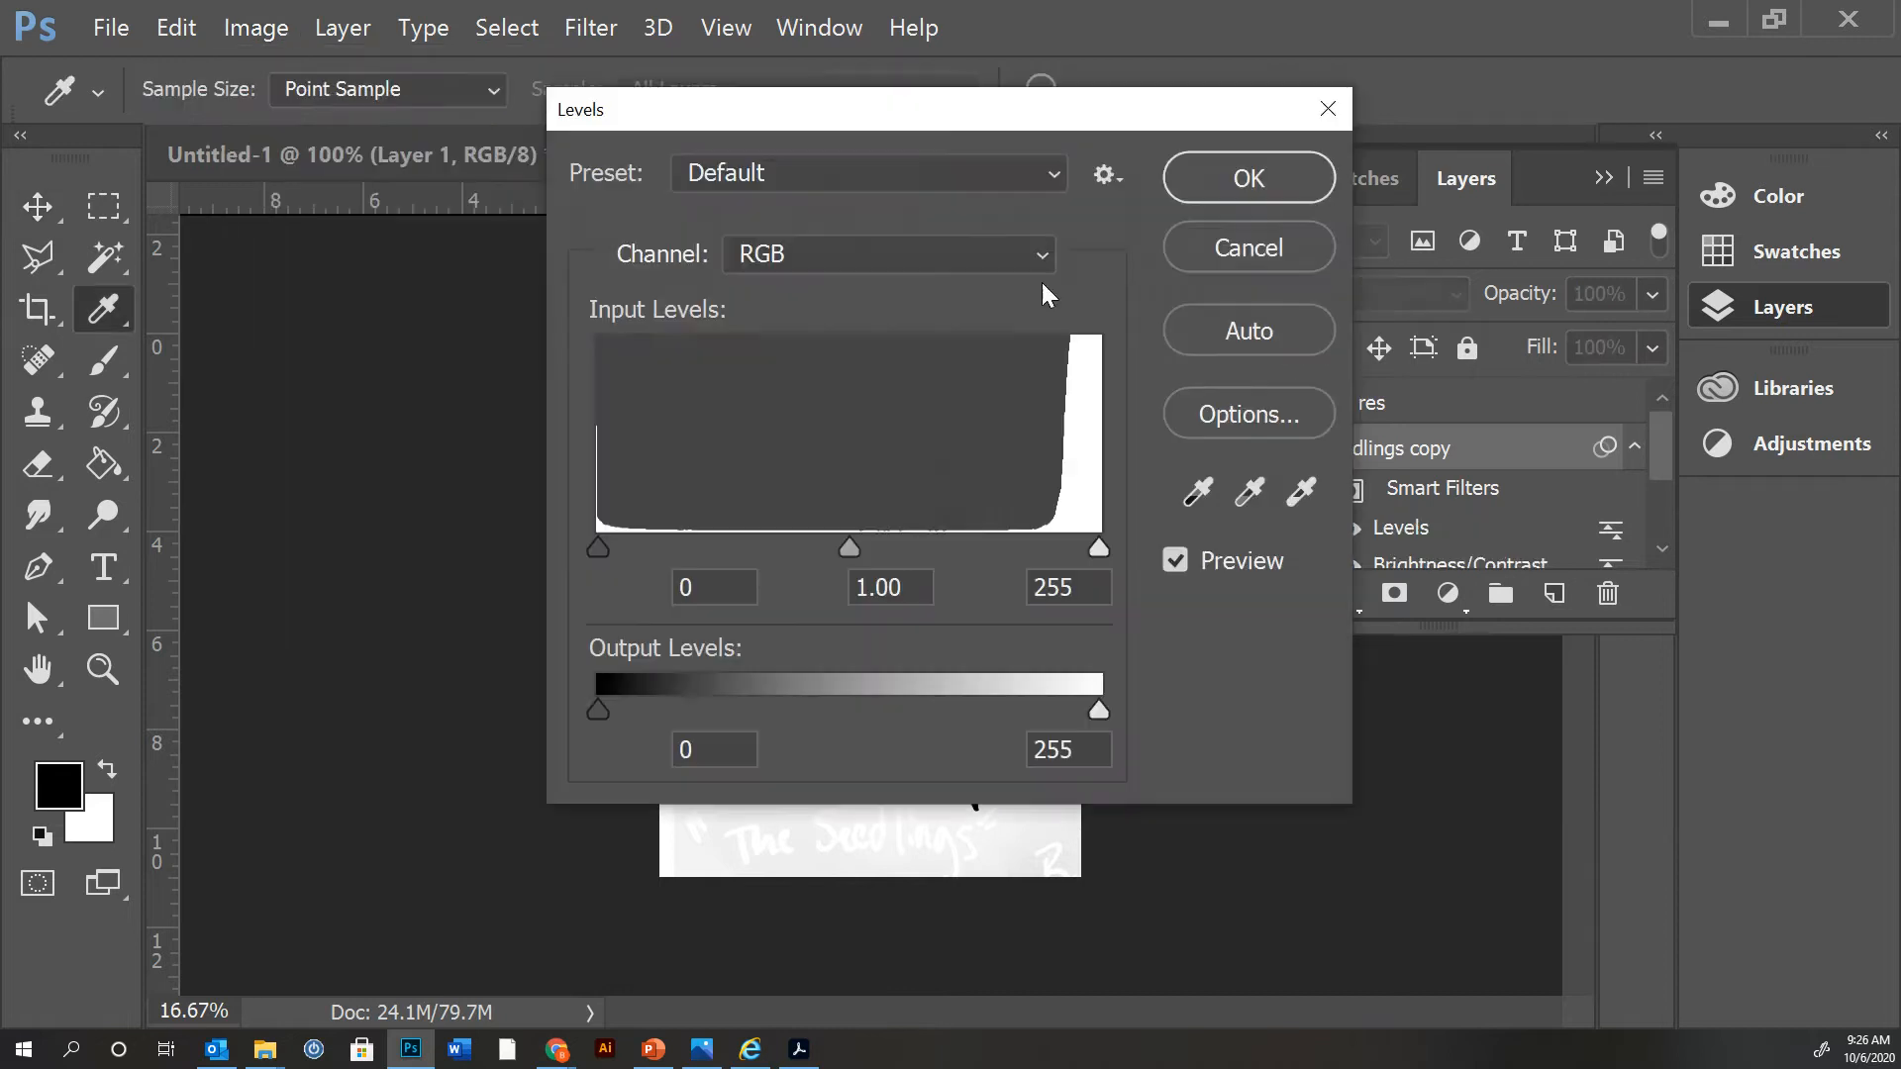
pyautogui.moveTo(1017, 112); pyautogui.dragTo(1541, 133)
pyautogui.moveTo(1131, 575)
pyautogui.mouseDown()
pyautogui.moveTo(1157, 579)
pyautogui.moveTo(1128, 579)
pyautogui.mouseUp()
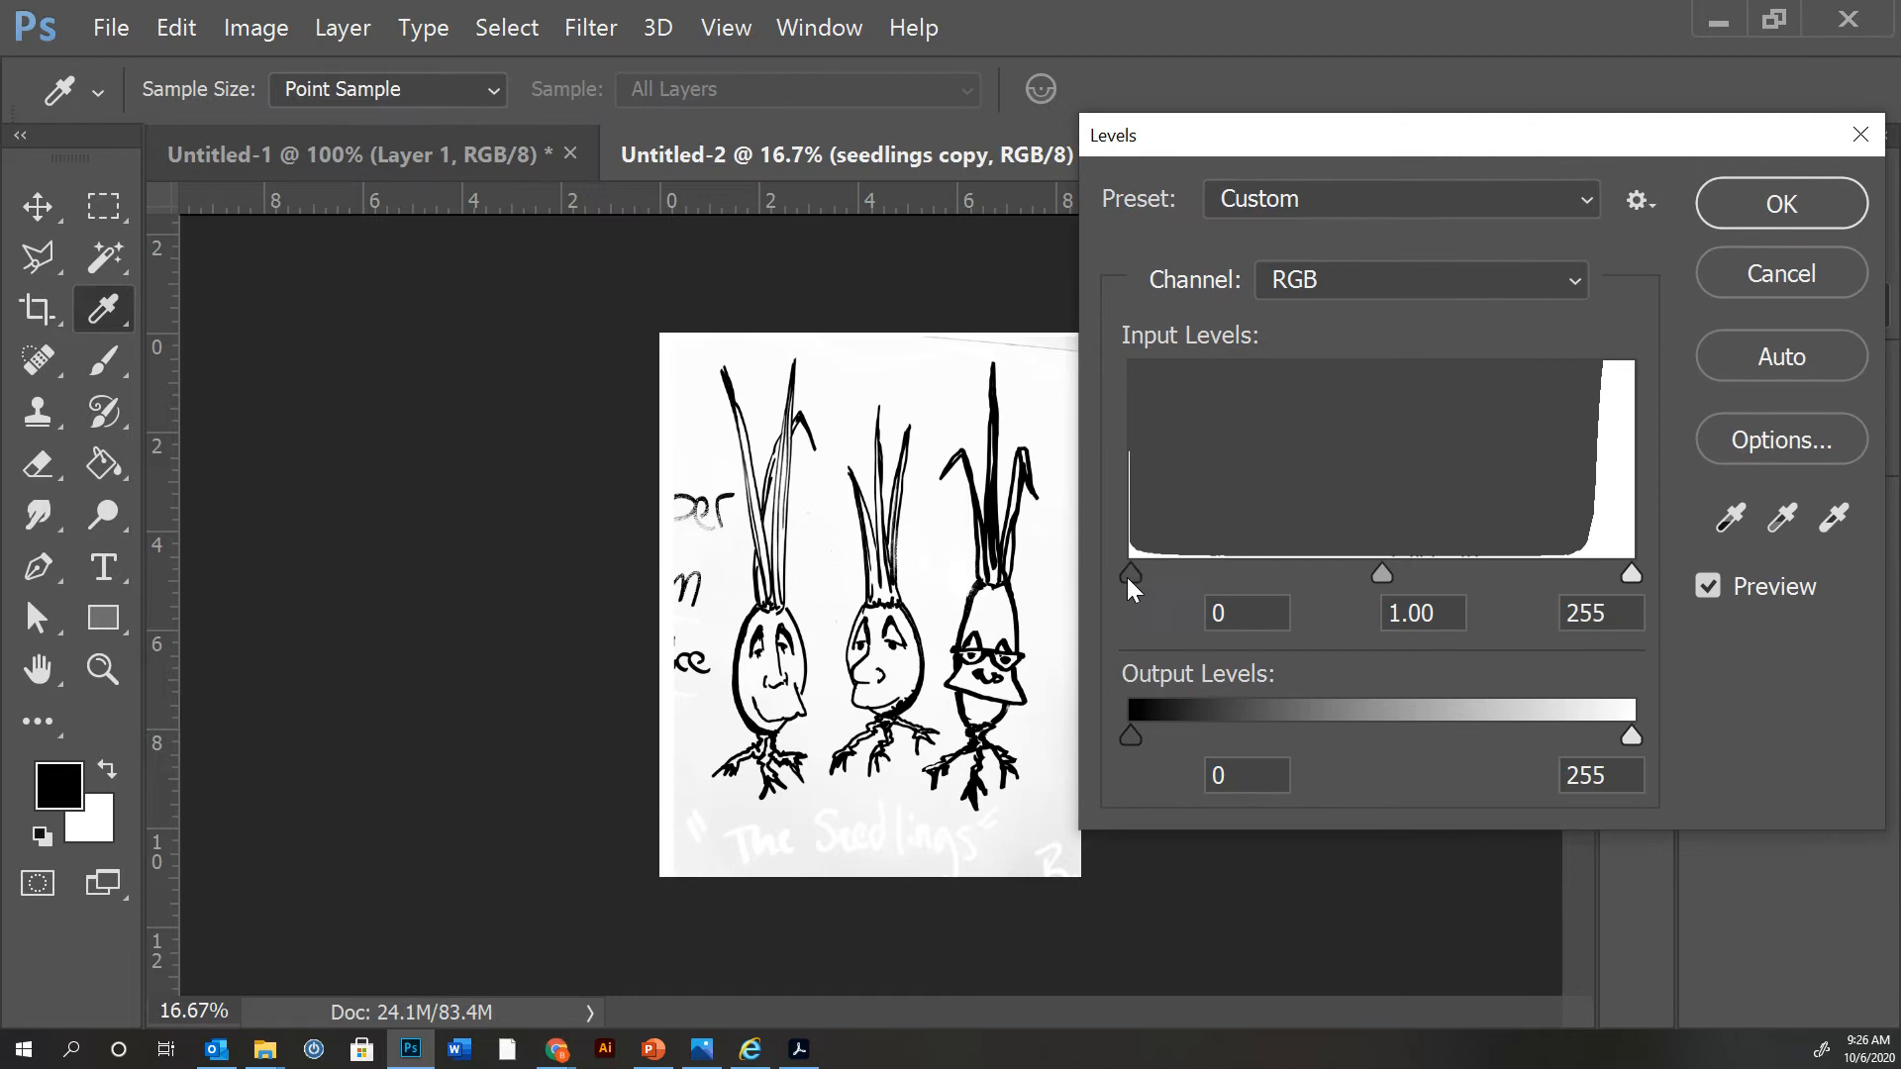
pyautogui.moveTo(1379, 571); pyautogui.dragTo(1500, 562)
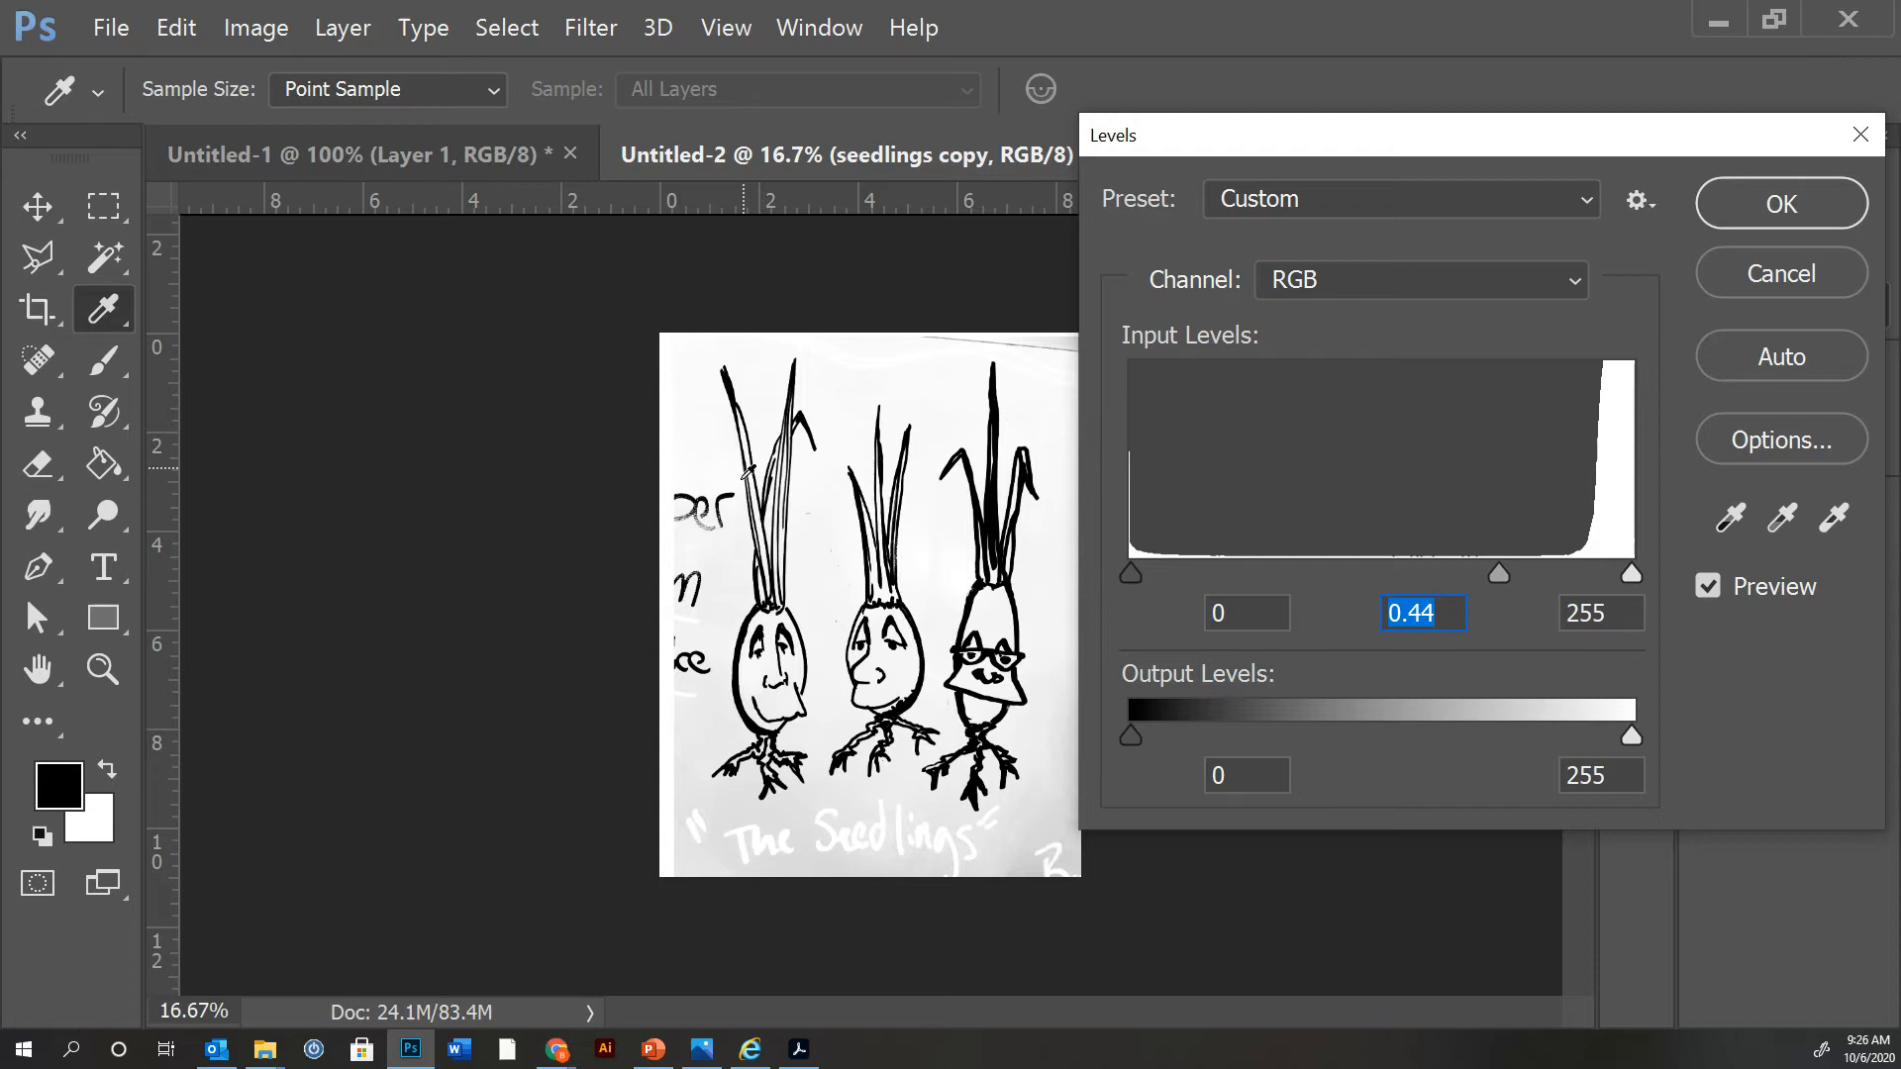
pyautogui.moveTo(1130, 573); pyautogui.dragTo(1329, 562)
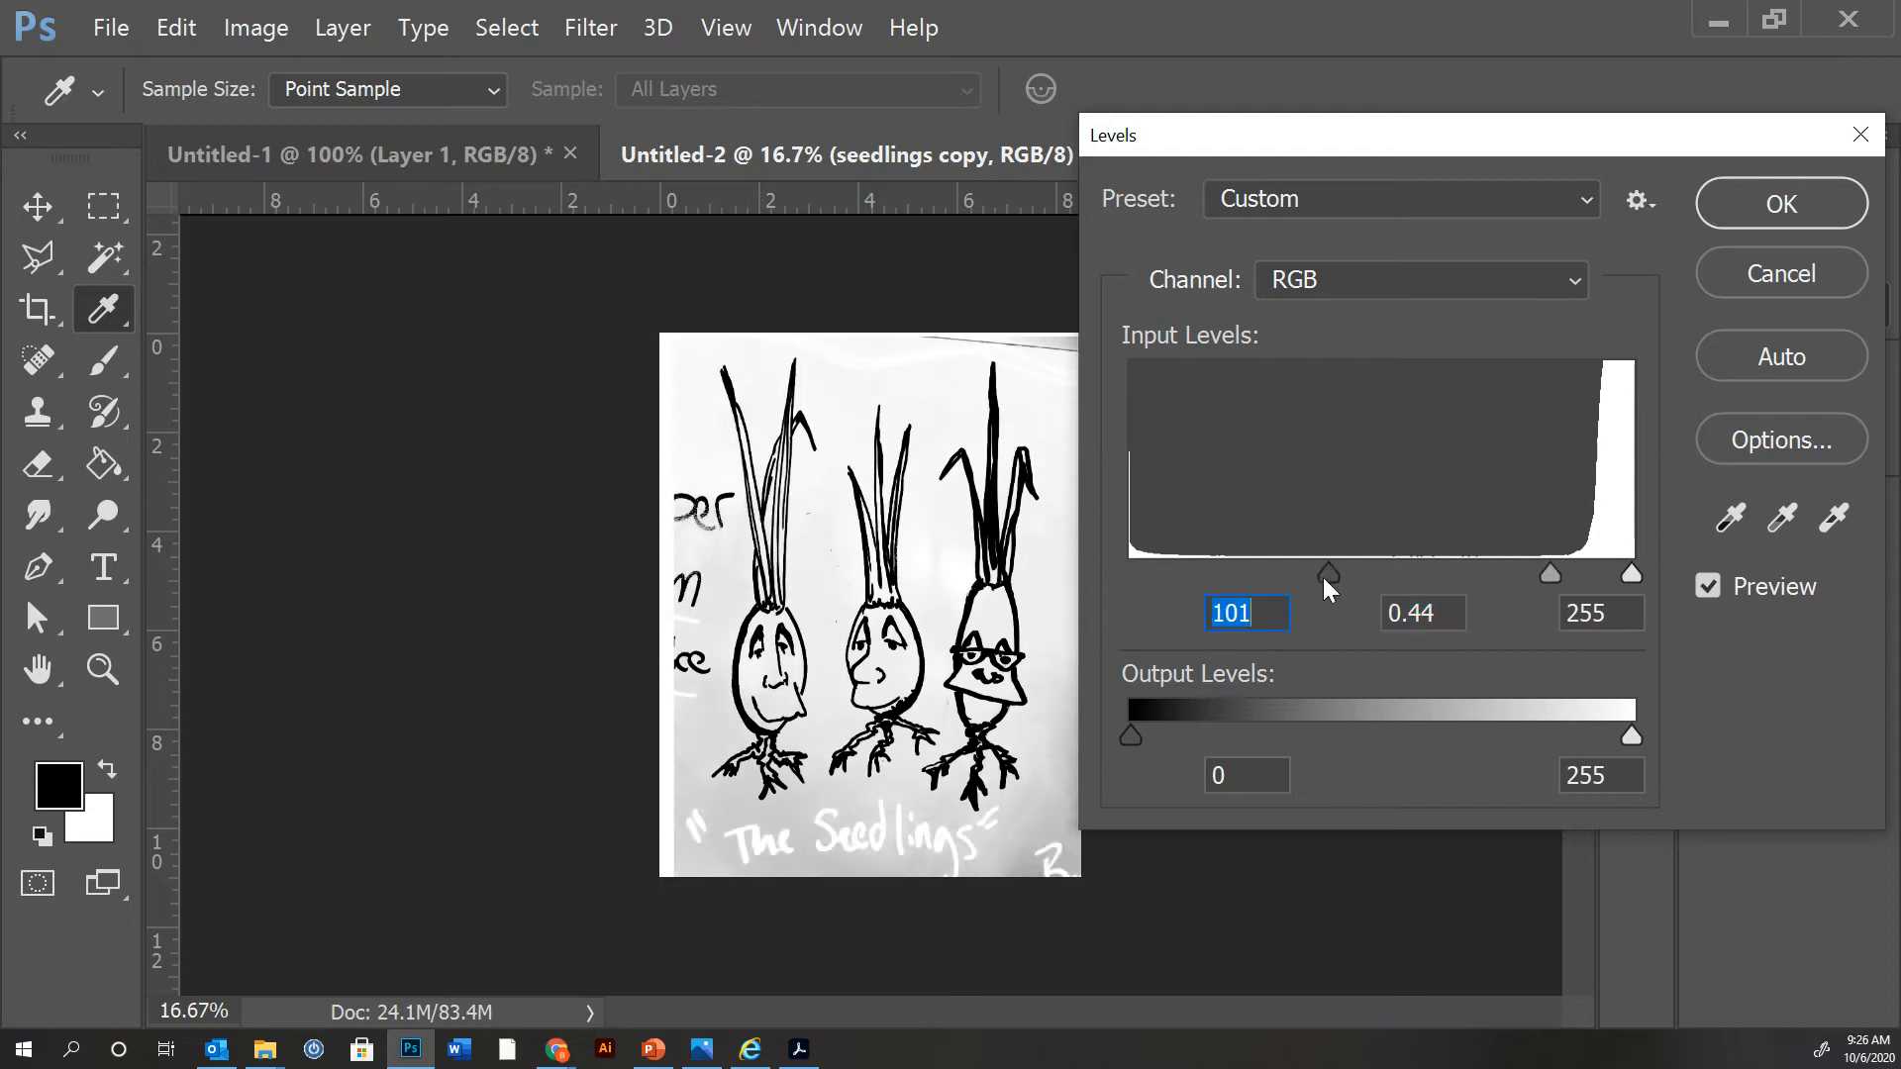
pyautogui.write('0')
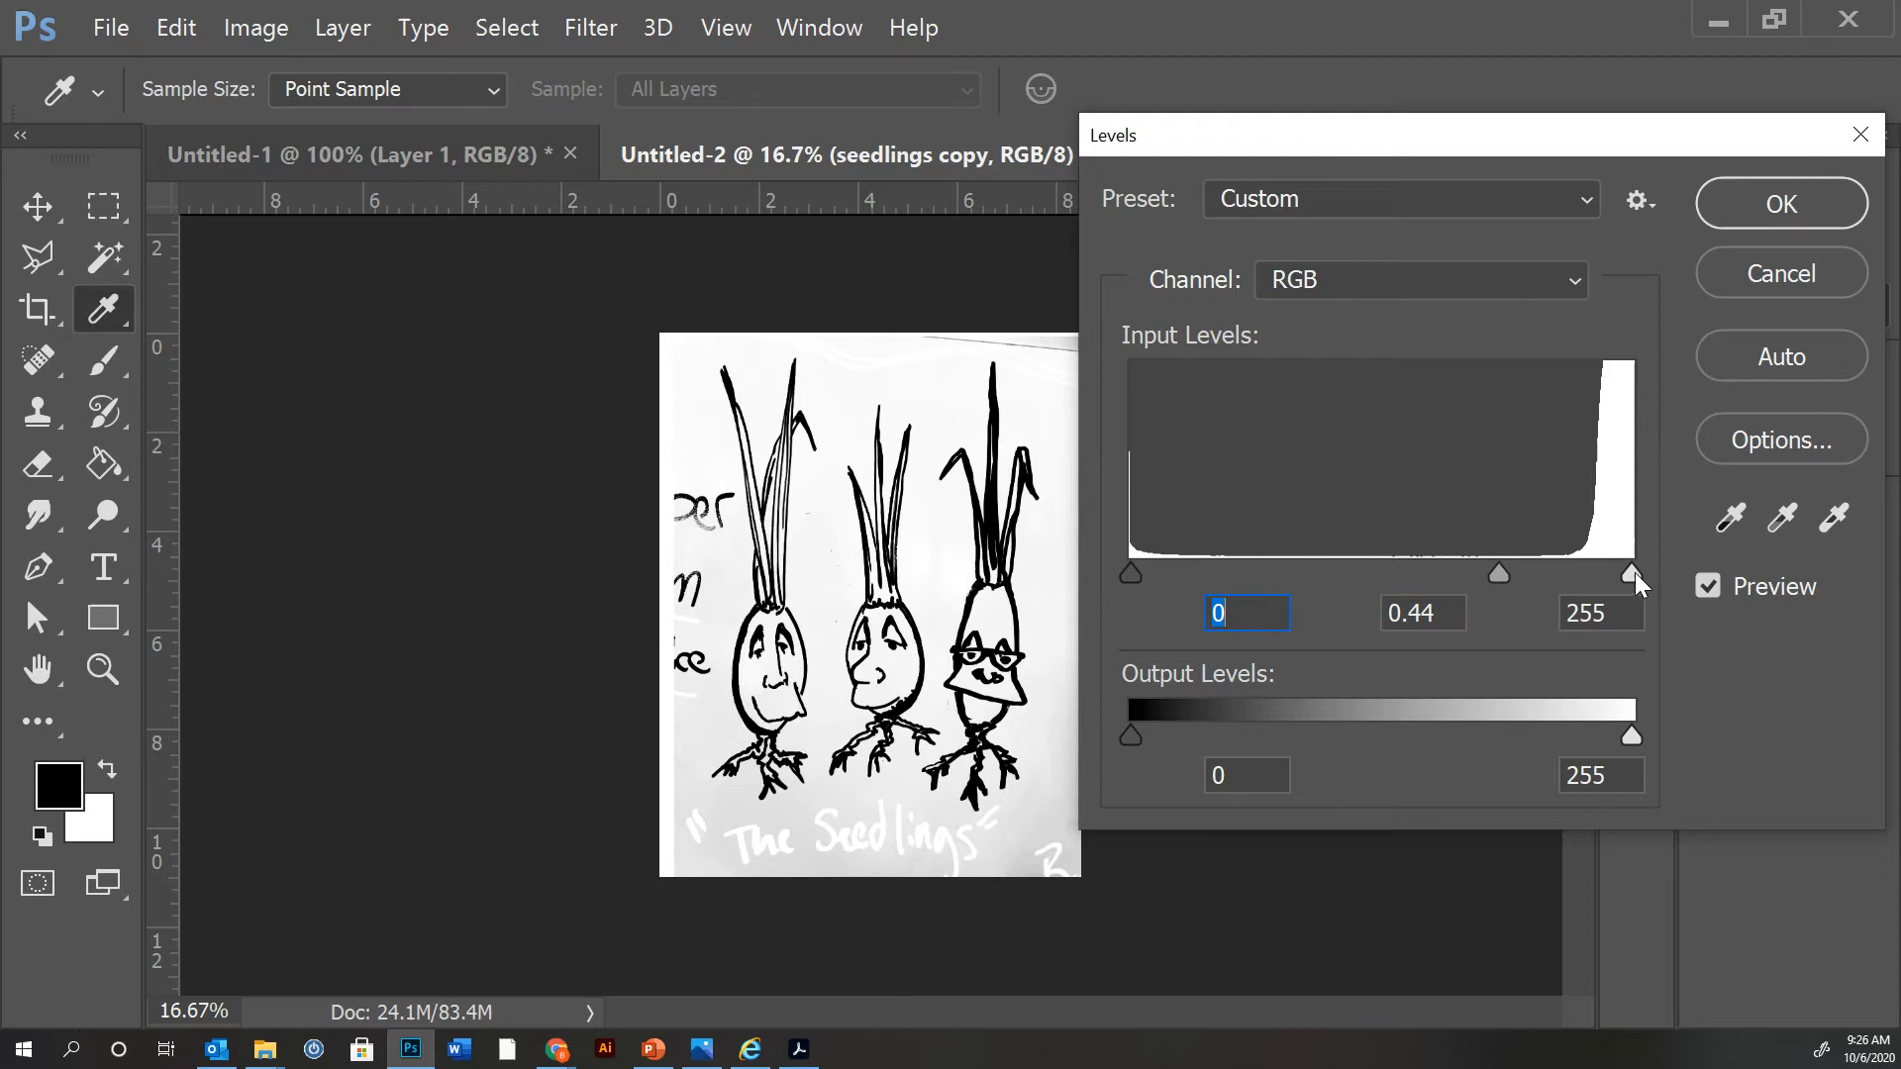
pyautogui.moveTo(1633, 571); pyautogui.dragTo(1533, 573)
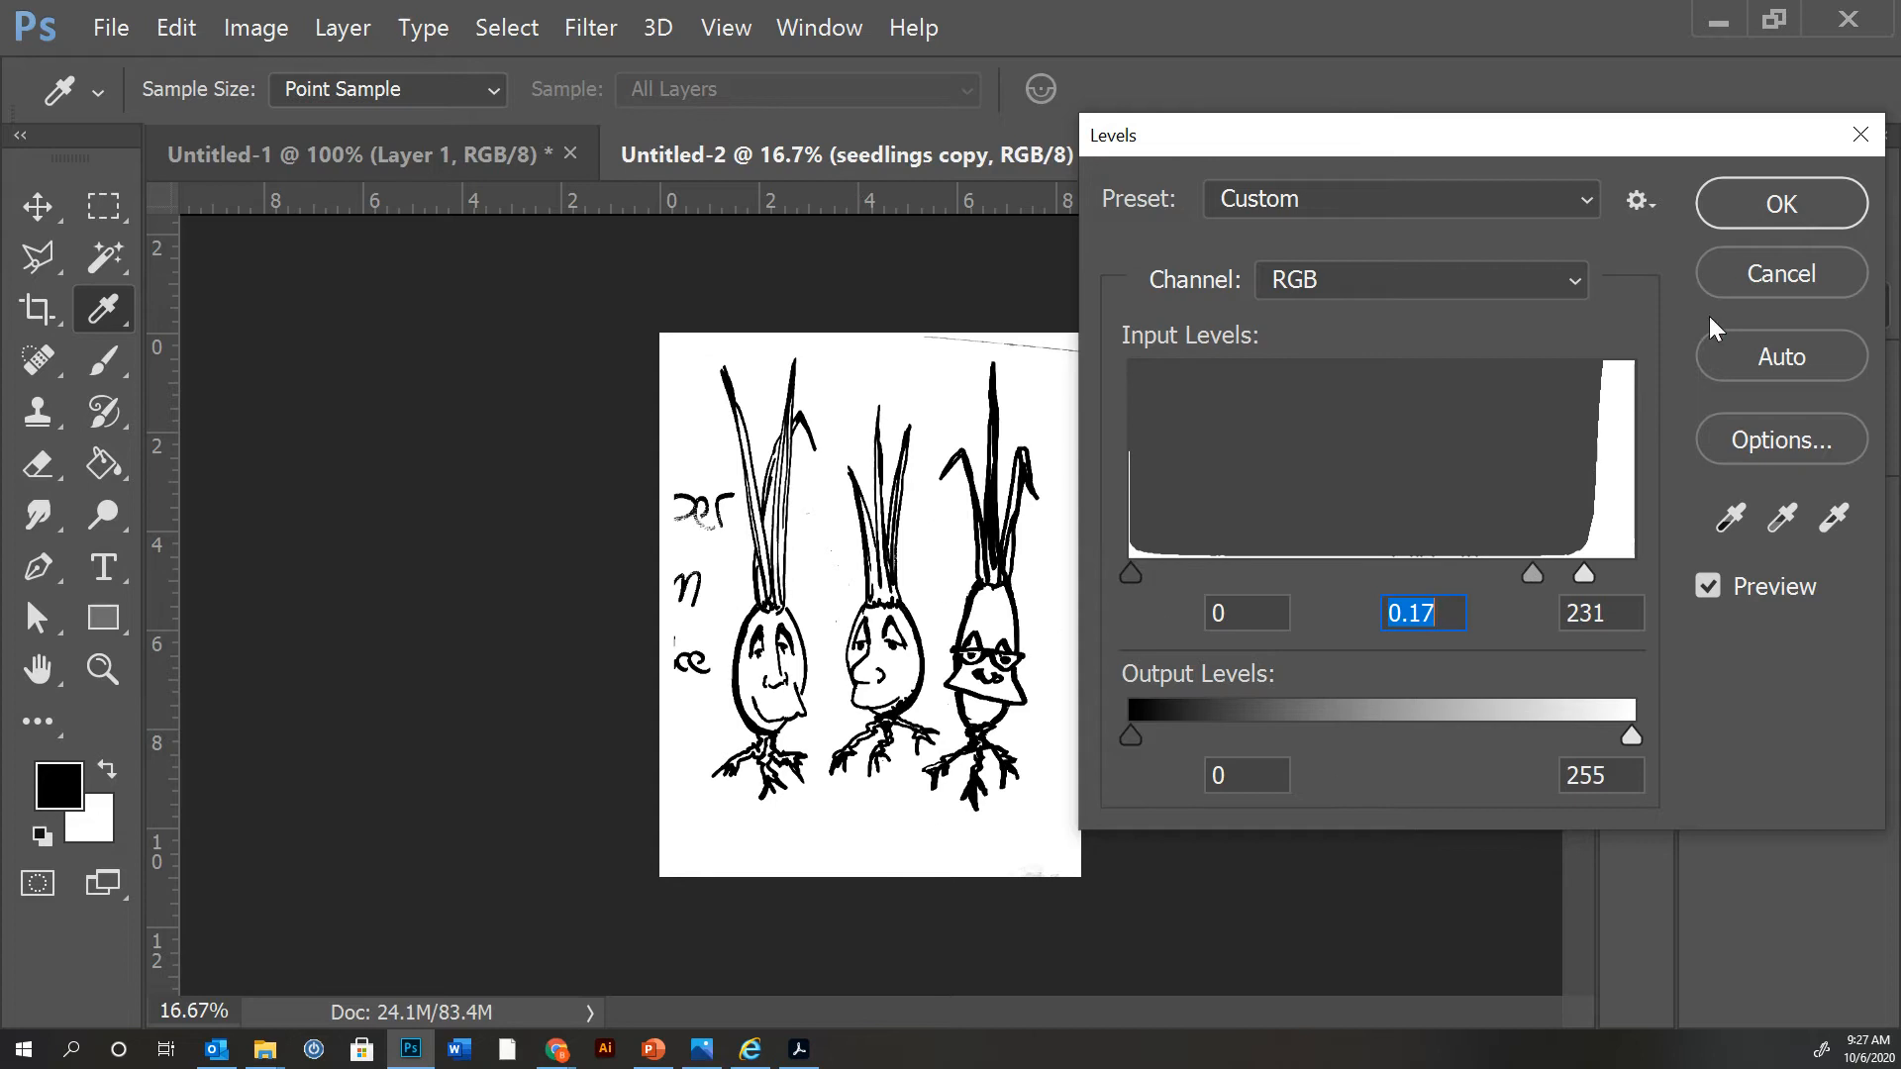
pyautogui.click(1747, 201)
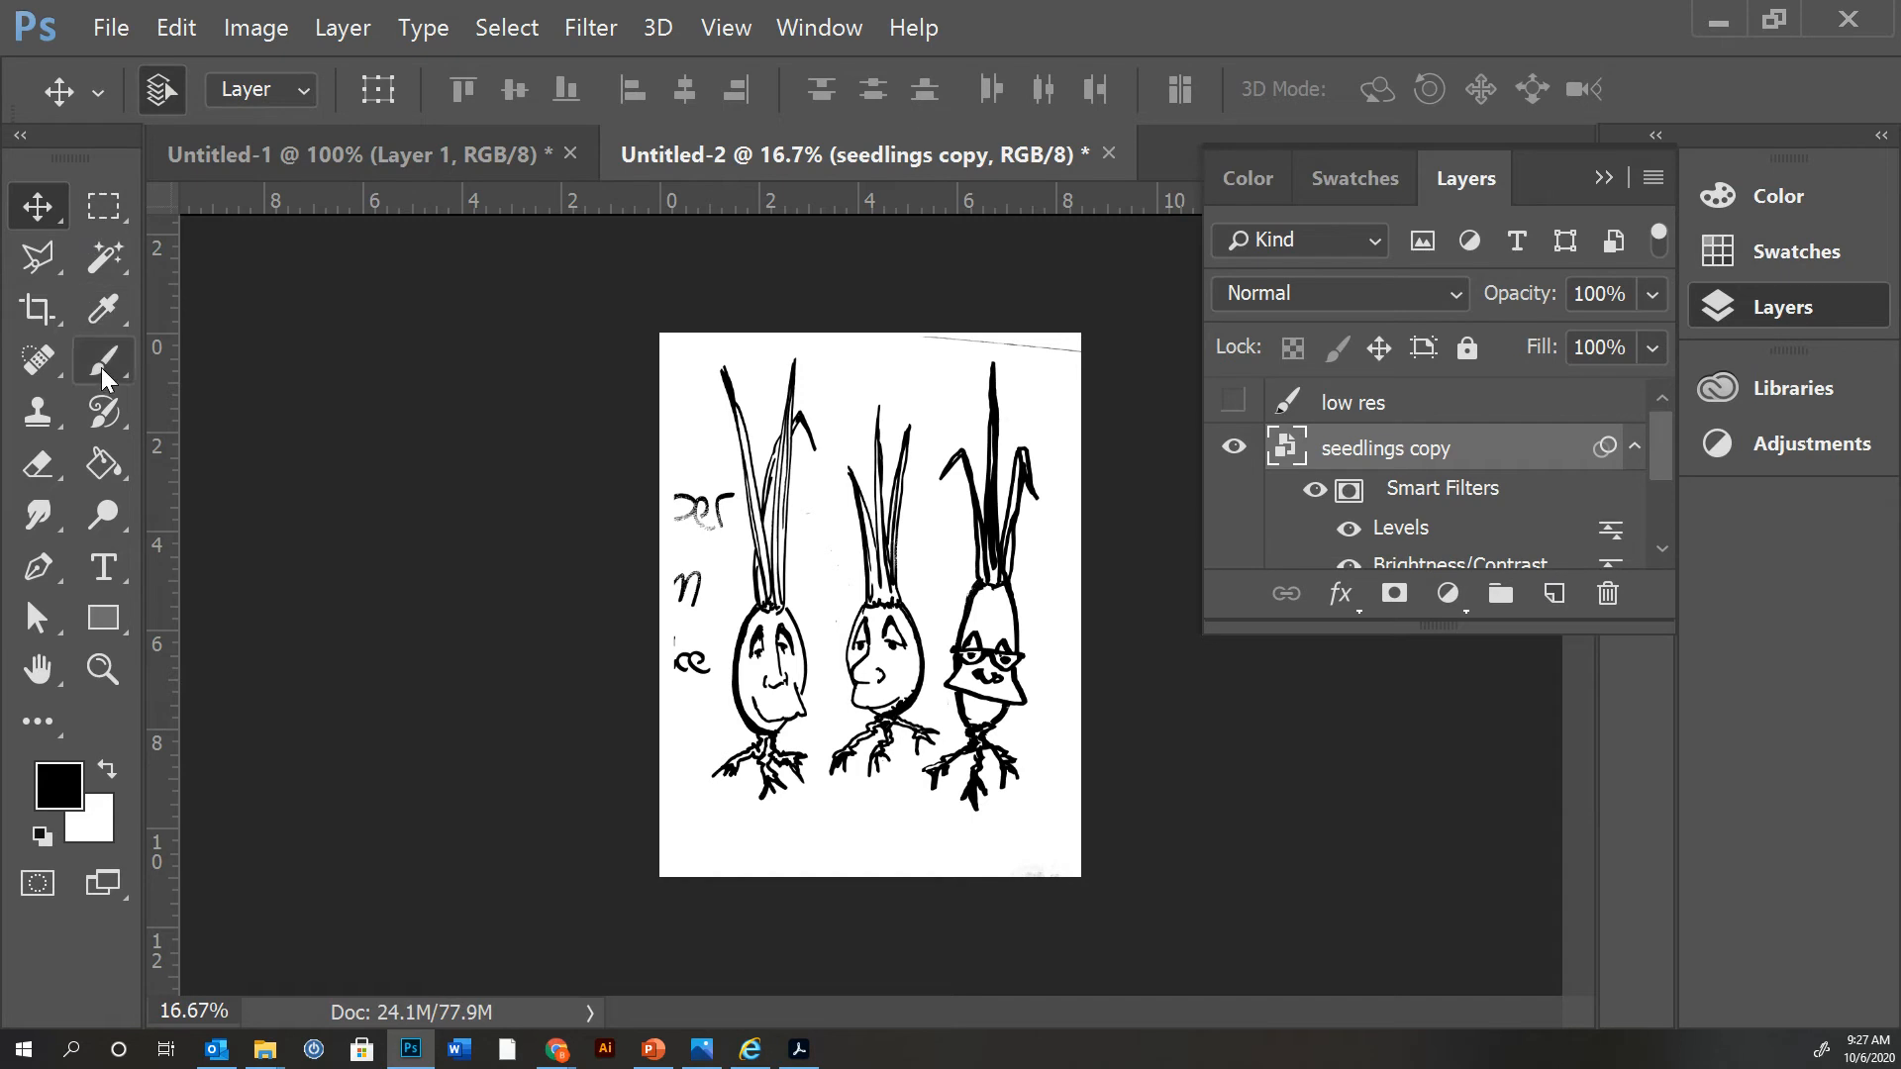
# - Choose the Eraser tool and rasterize the seedlings copy smart object layer so its pixels can be edited
pyautogui.click(49, 465)
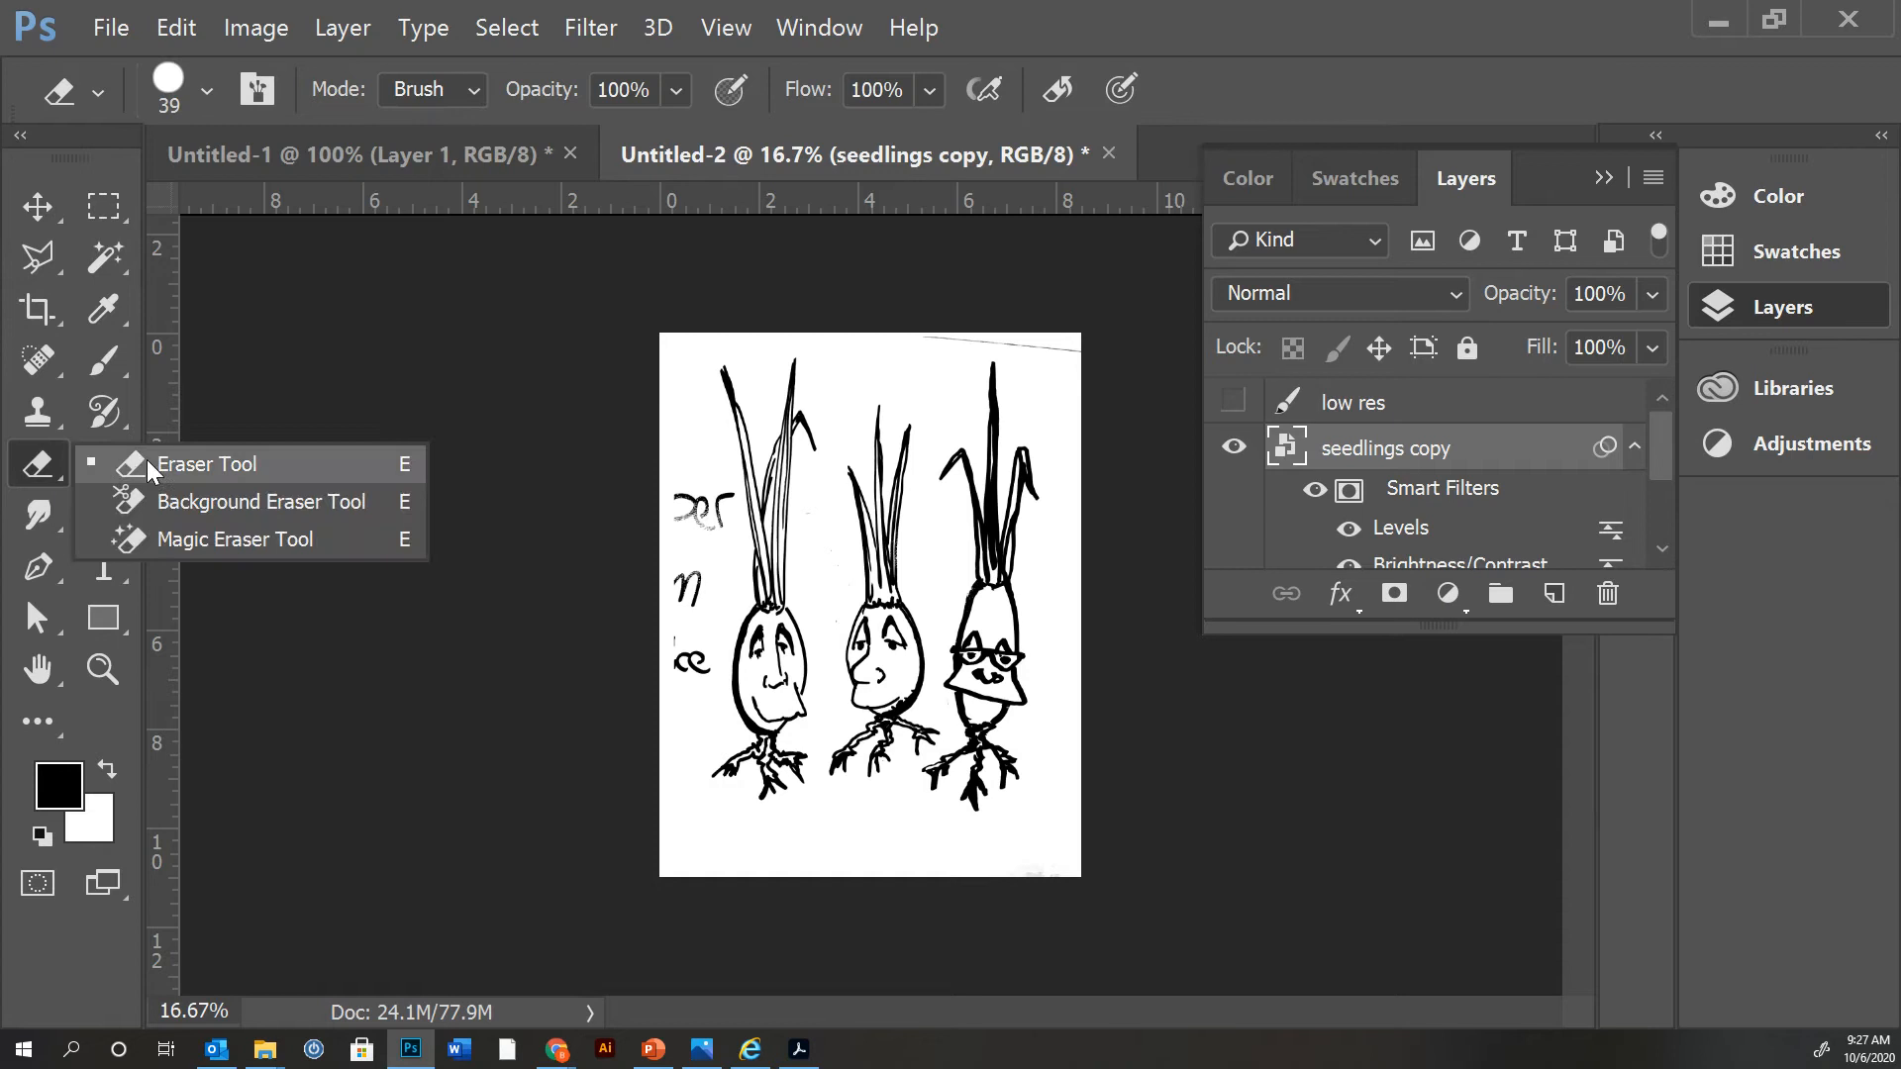
pyautogui.click(148, 461)
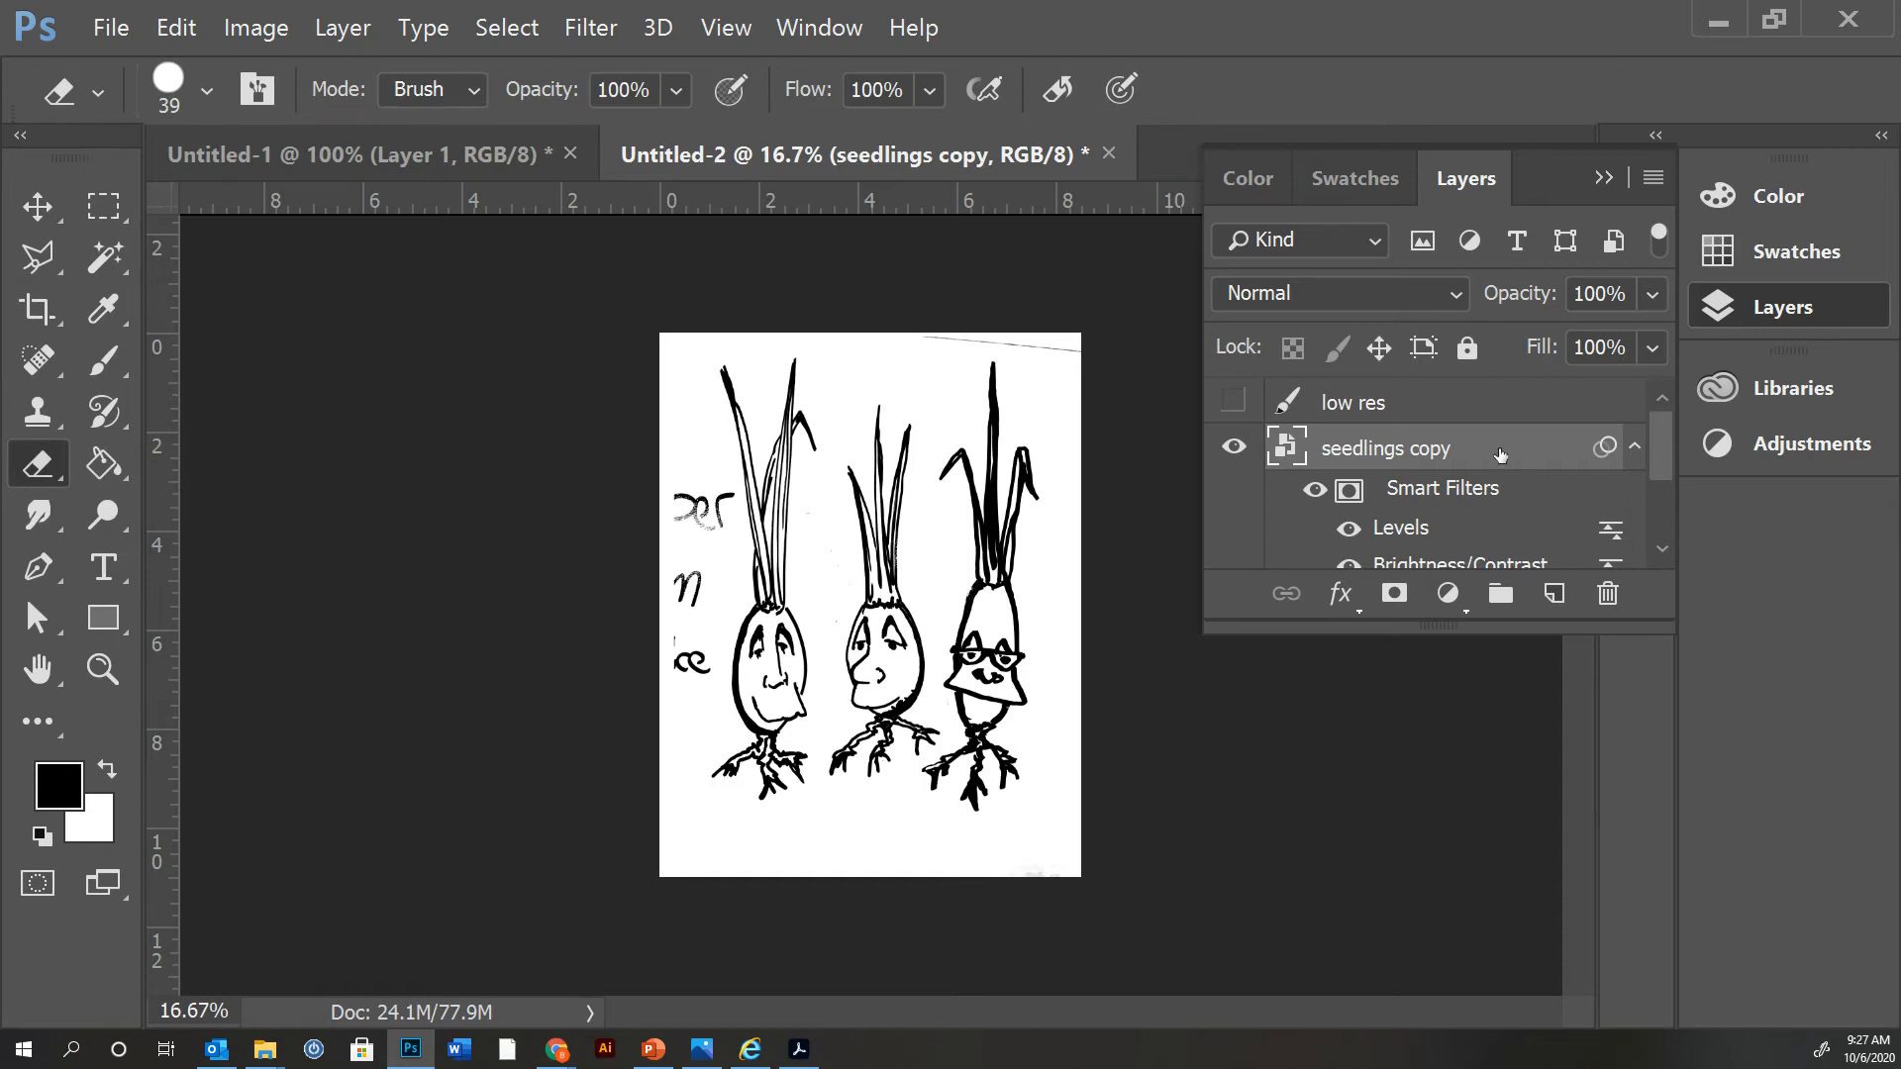
pyautogui.rightClick(1398, 444)
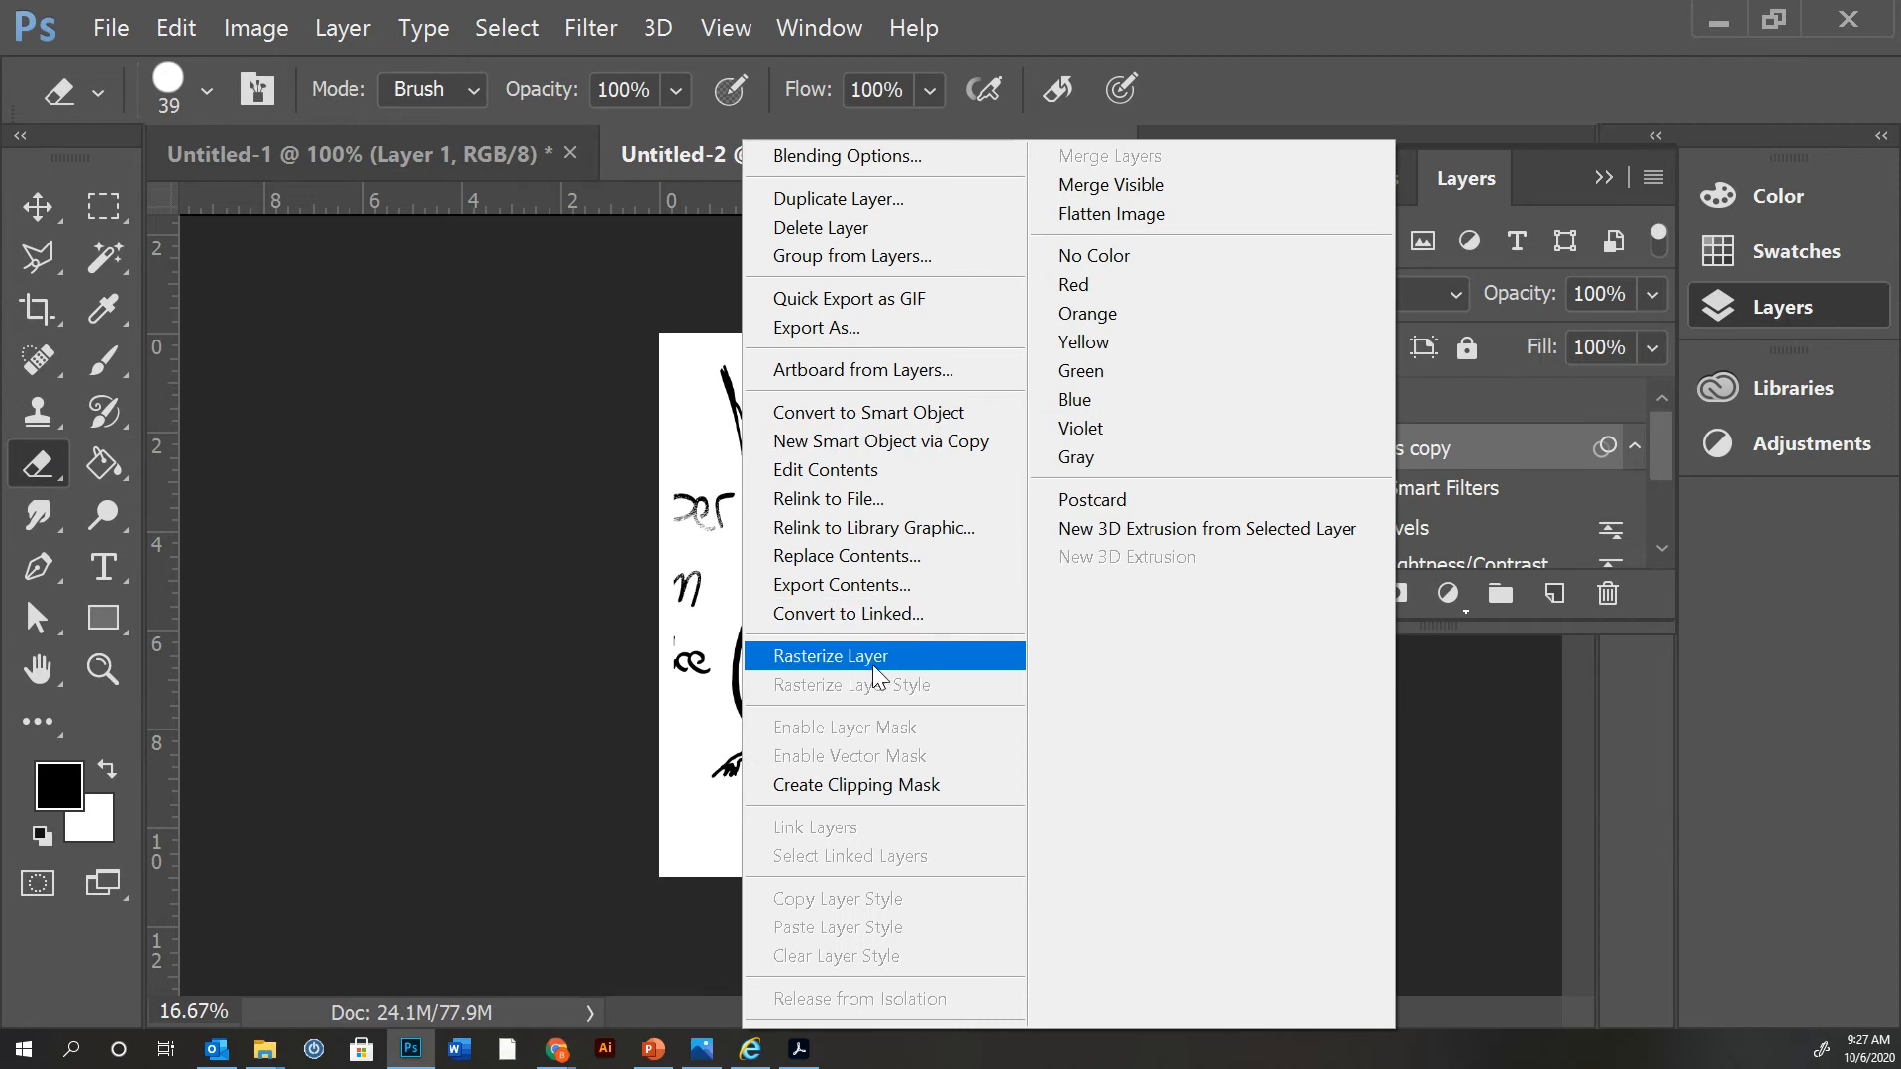
pyautogui.click(1515, 445)
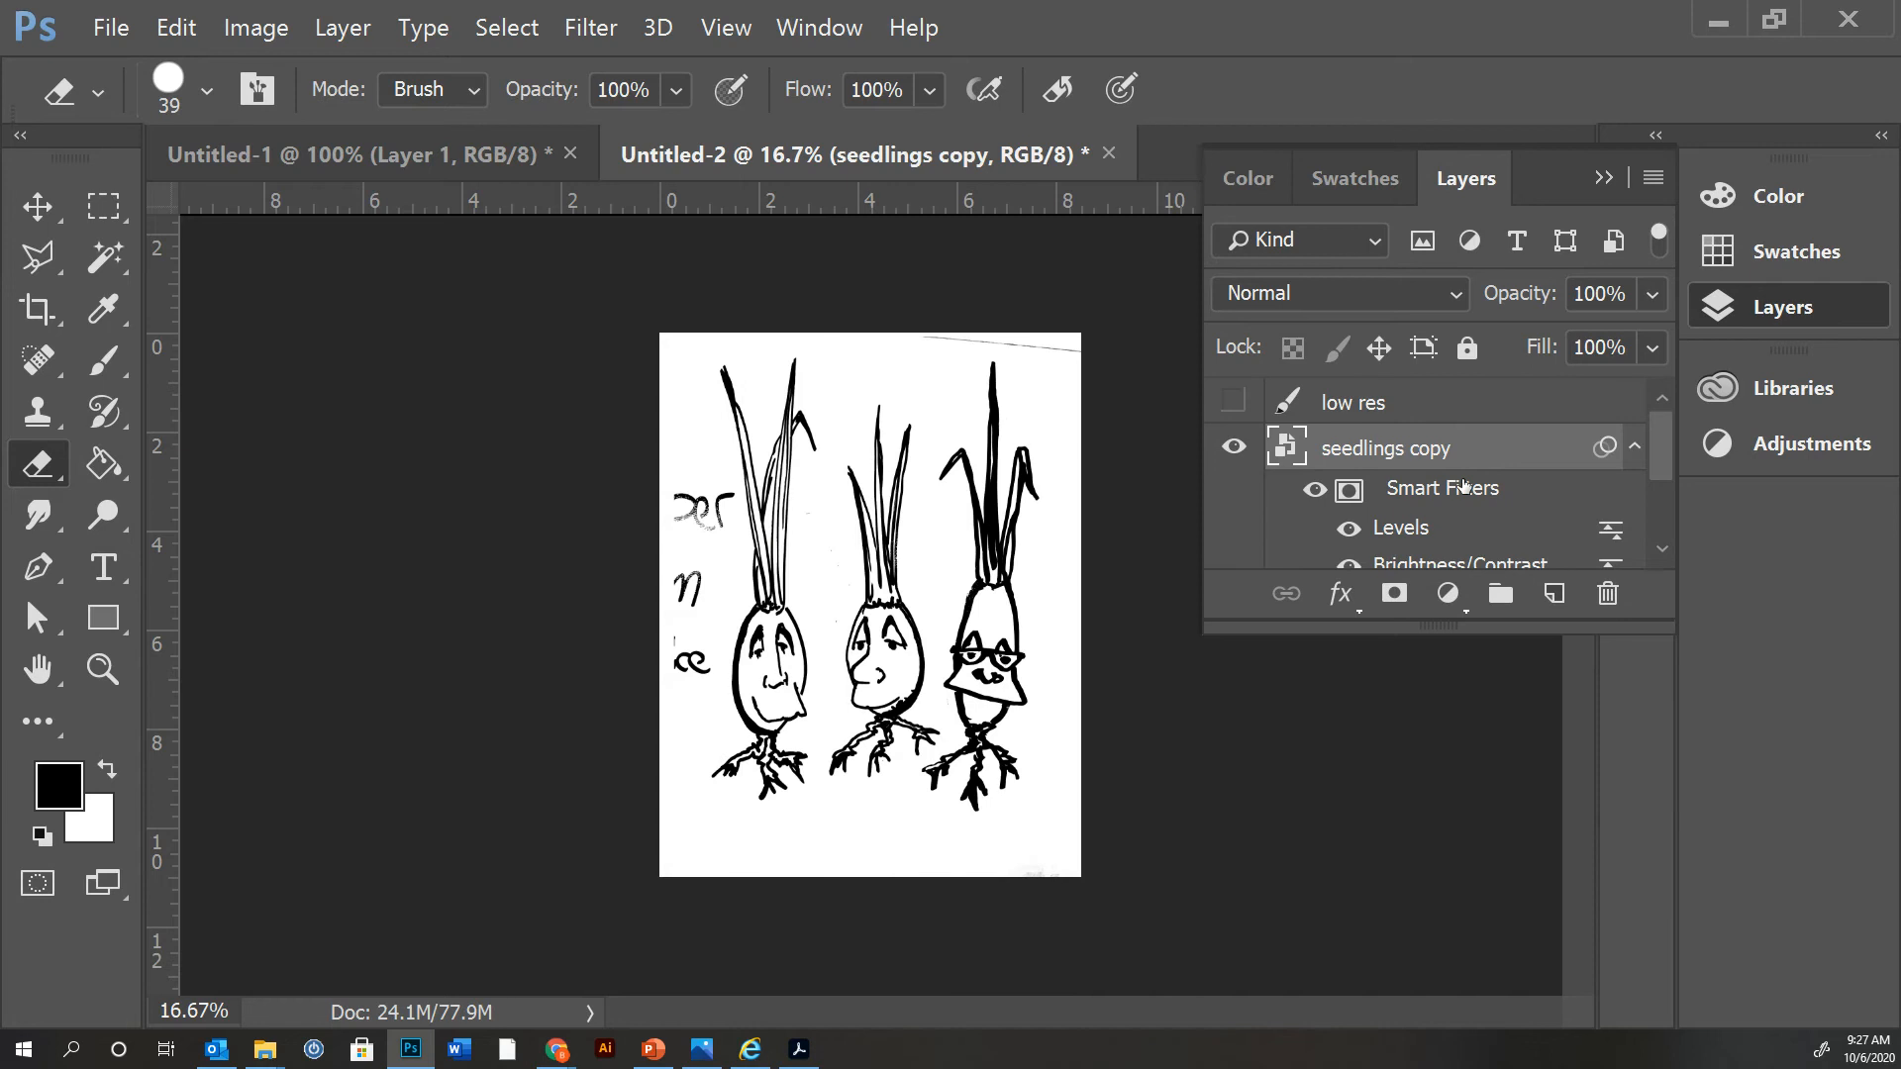
pyautogui.scroll(-3, 1498, 490)
pyautogui.scroll(1, 1501, 488)
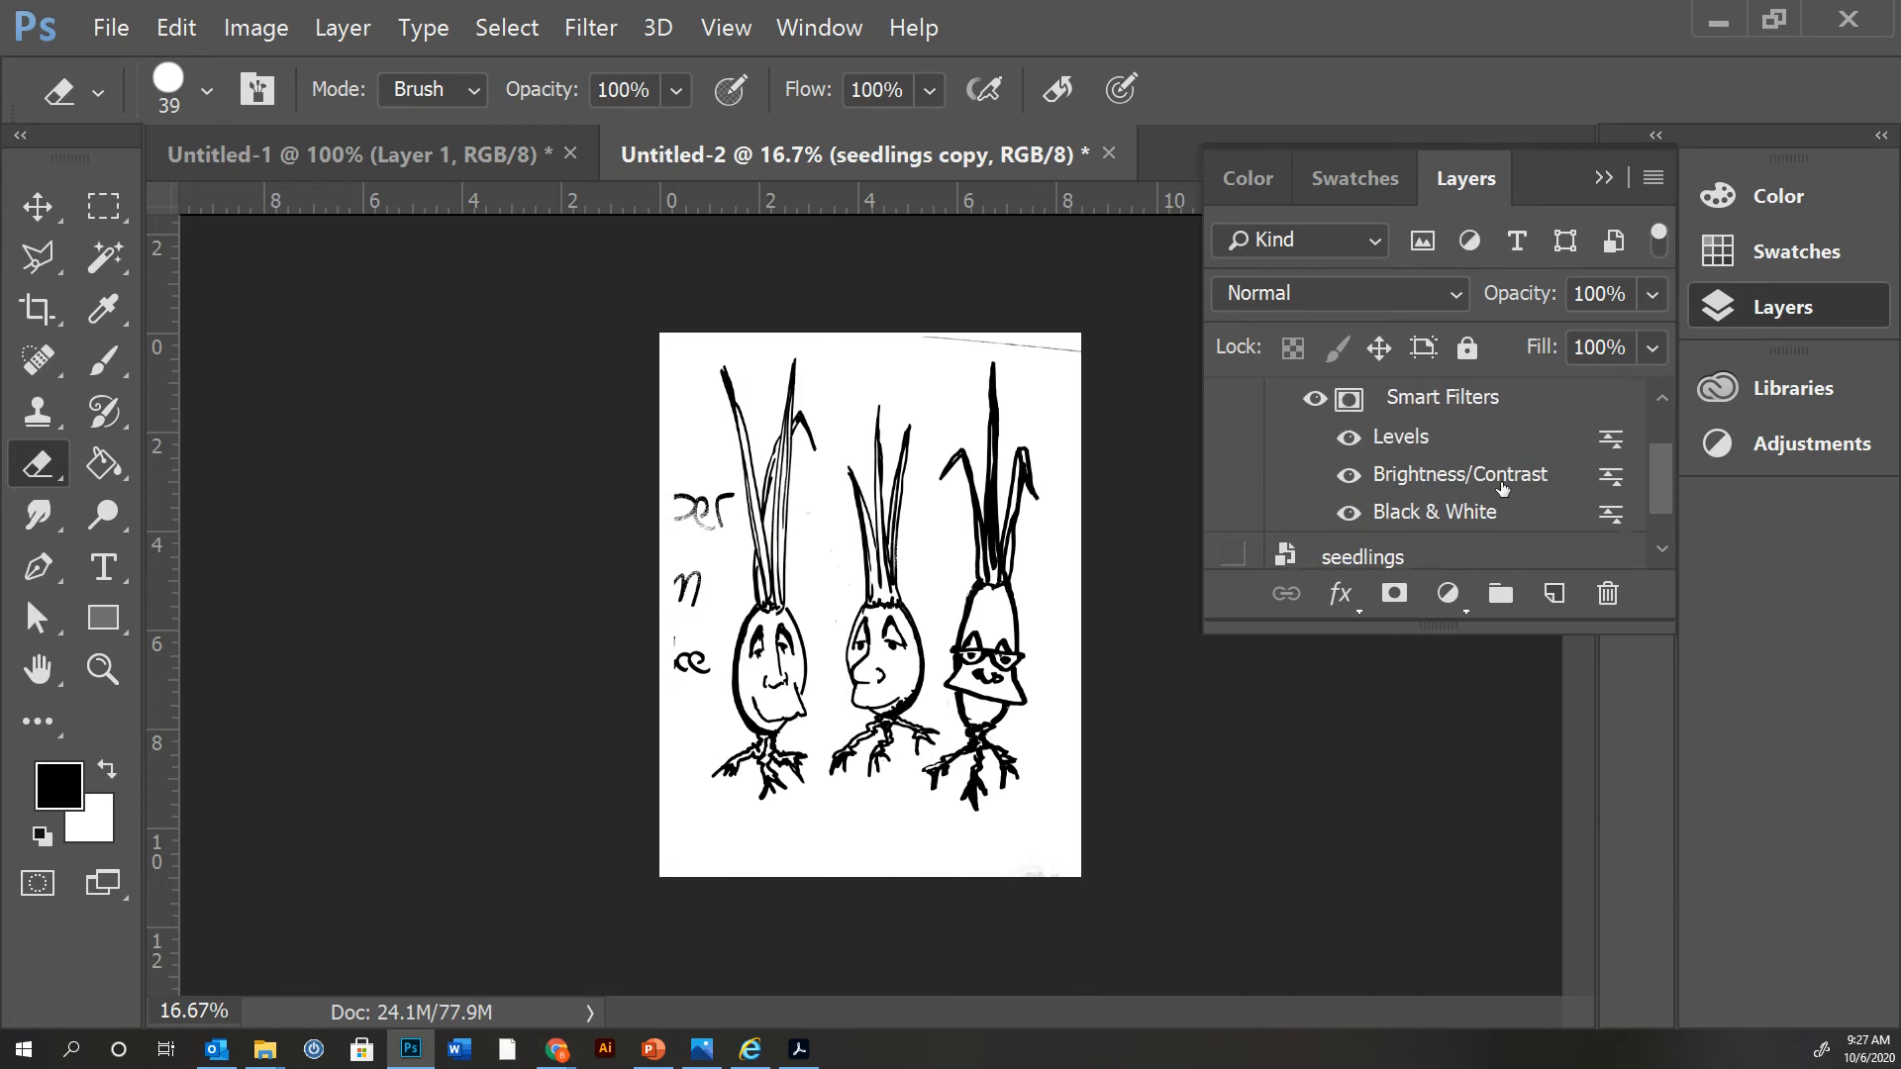
pyautogui.scroll(1, 1502, 487)
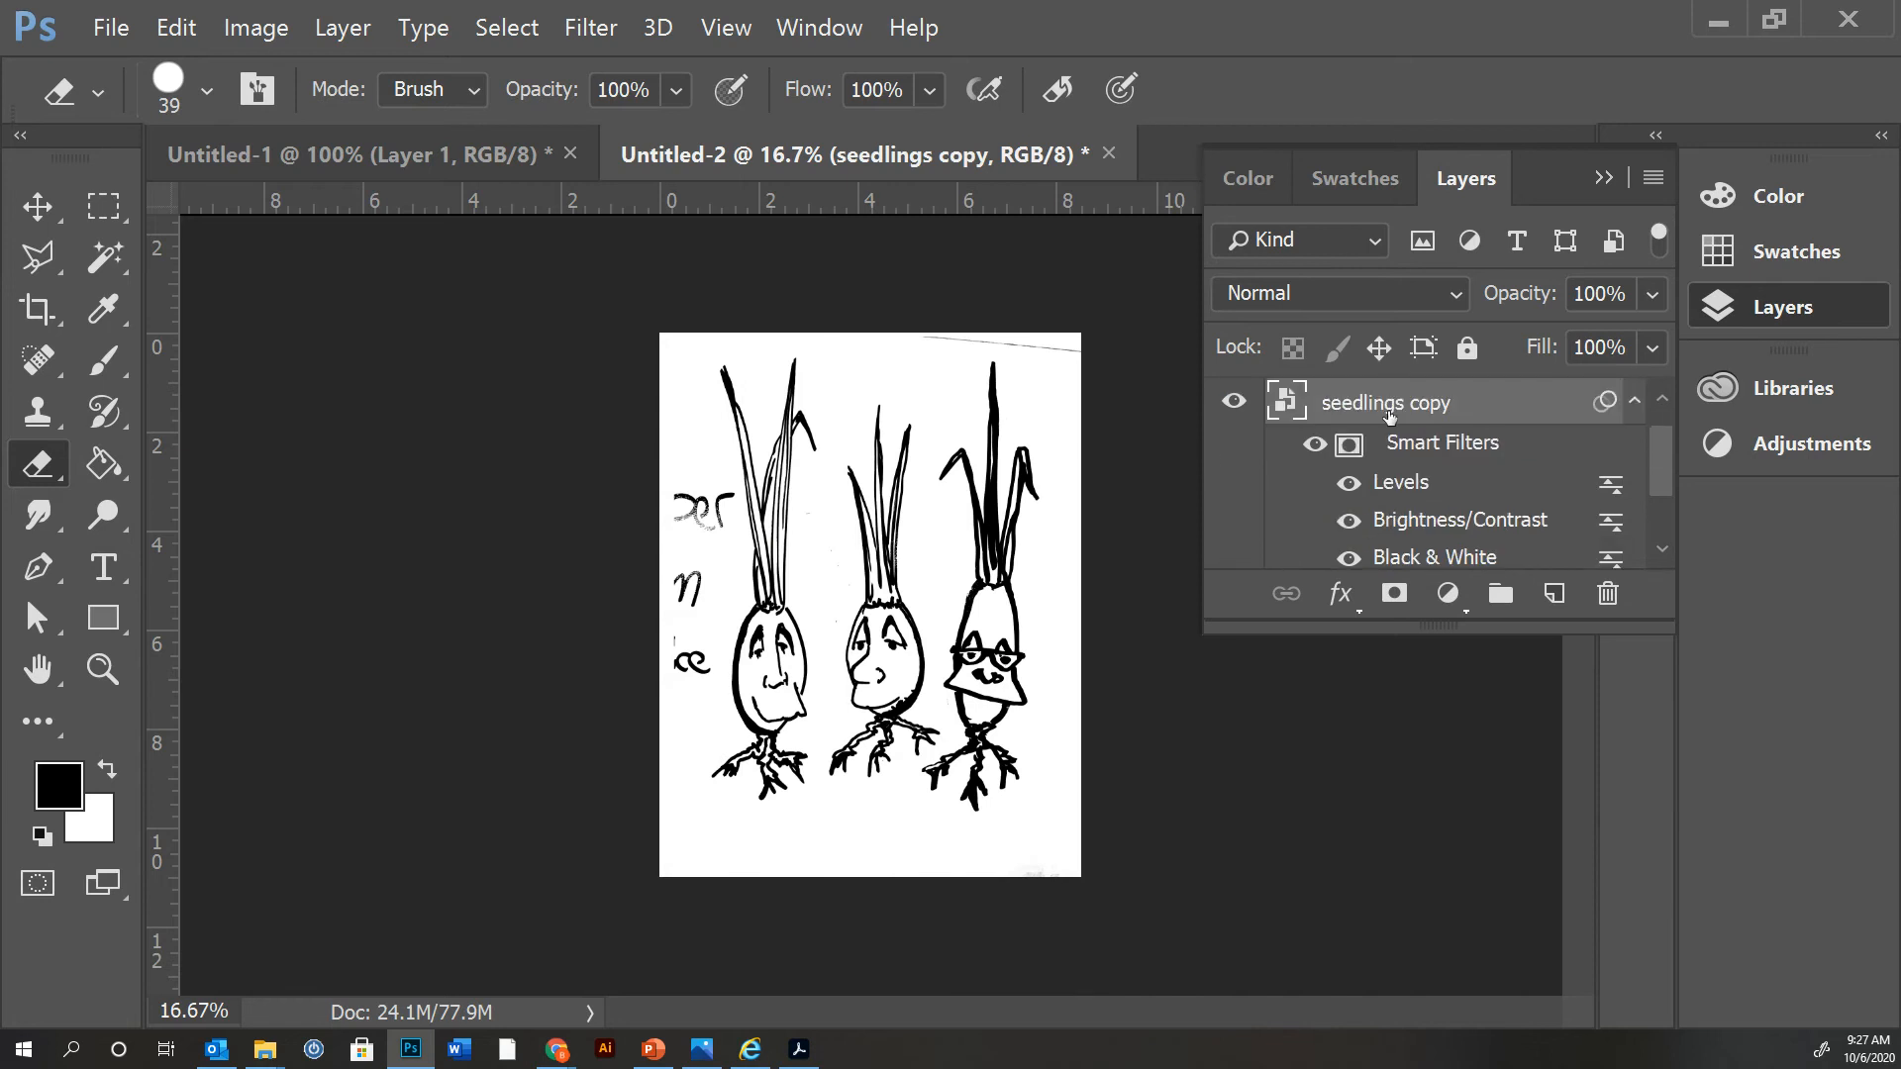
pyautogui.rightClick(1451, 404)
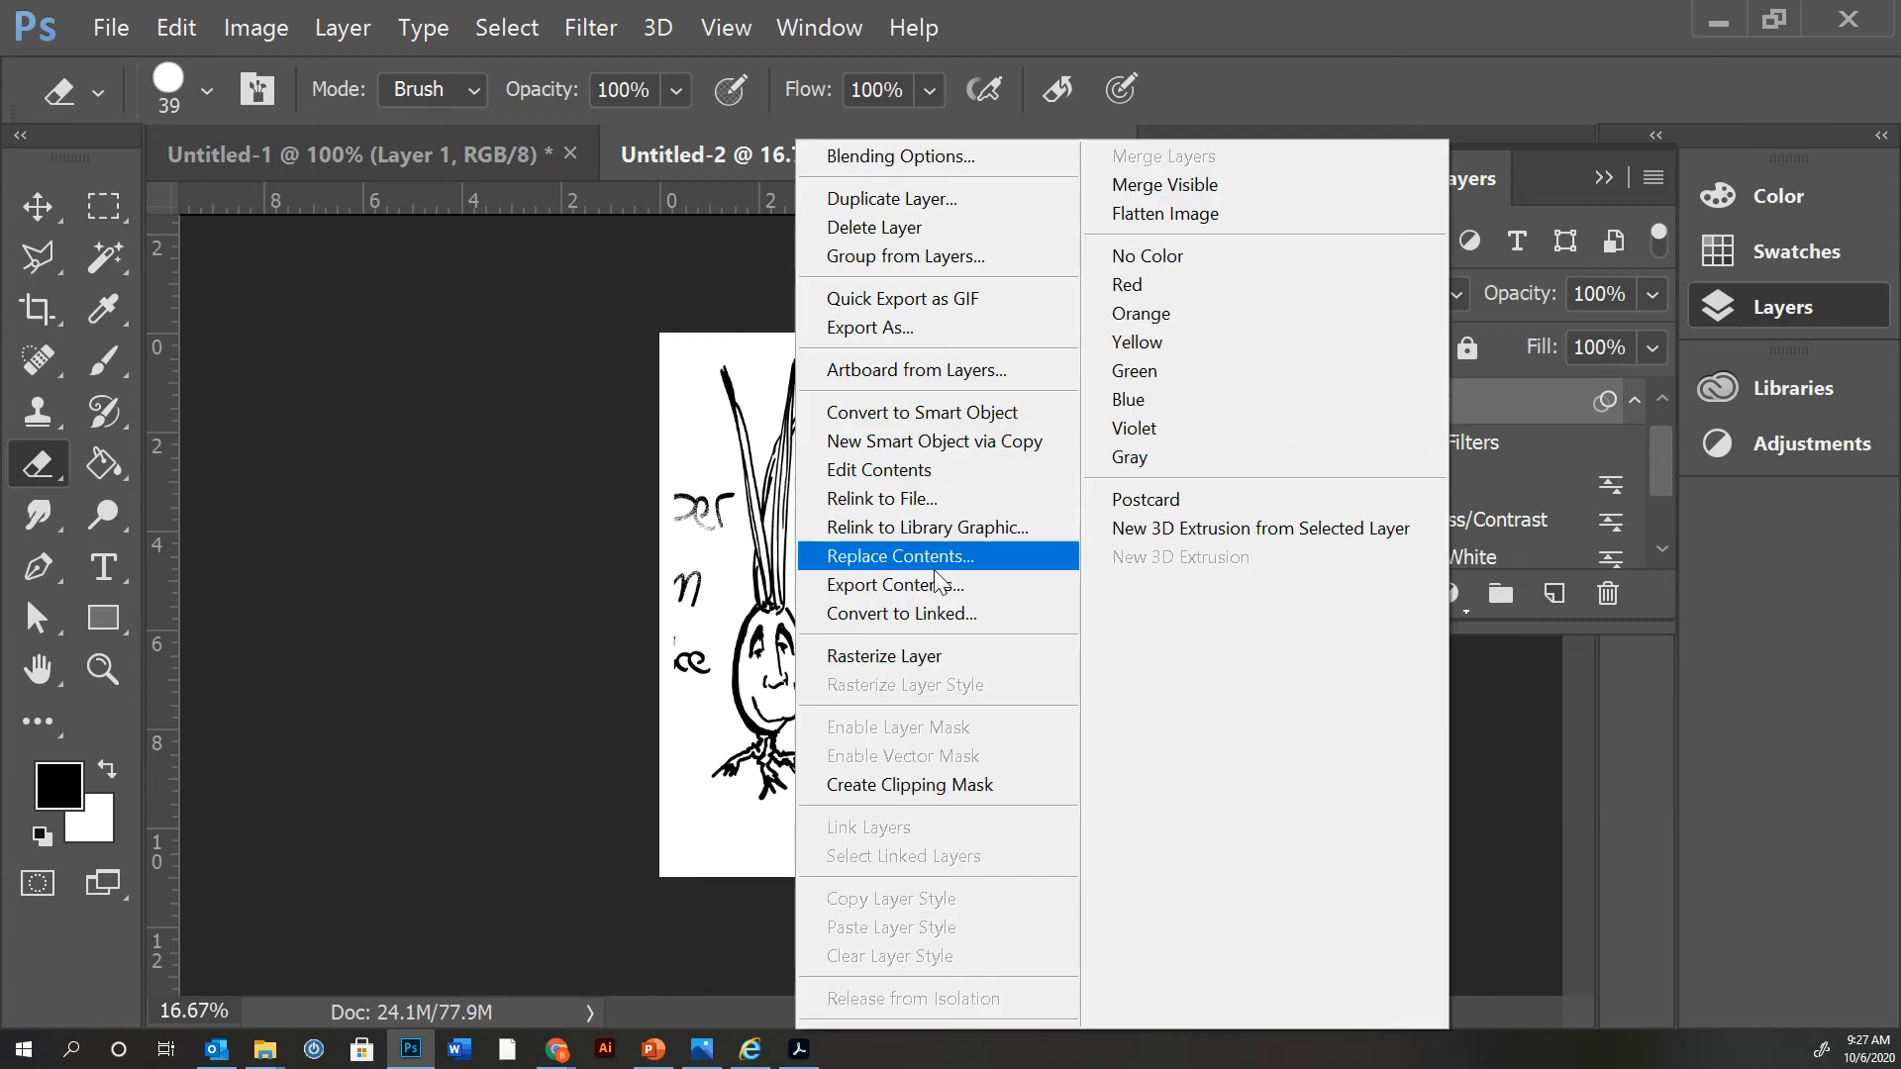
pyautogui.click(922, 654)
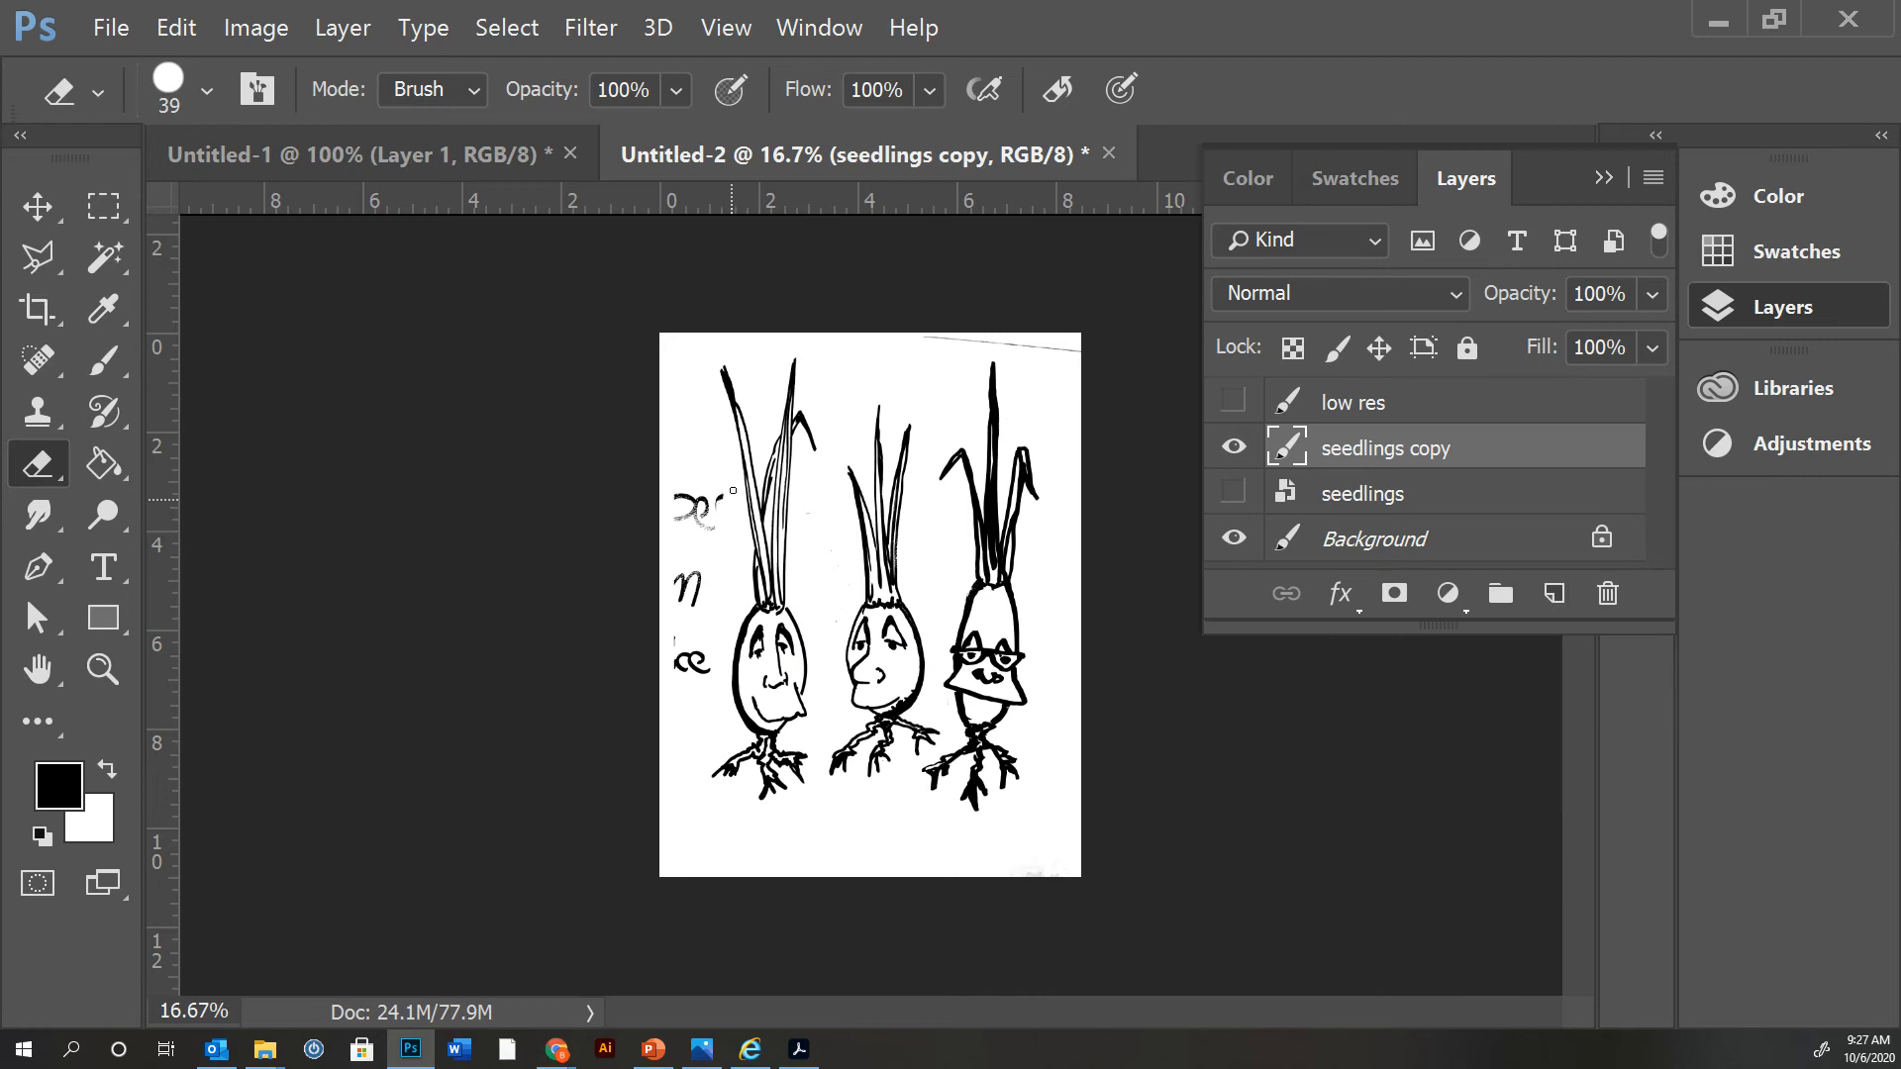
# - Remove the stray handwriting beside the left seedling by erasing the upper word and deleting a rectangular selection around the lower text
pyautogui.moveTo(717, 512); pyautogui.dragTo(691, 497)
pyautogui.click(103, 207)
pyautogui.moveTo(713, 545)
pyautogui.mouseDown()
pyautogui.moveTo(661, 641)
pyautogui.moveTo(718, 712)
pyautogui.mouseUp()
pyautogui.press('Delete')
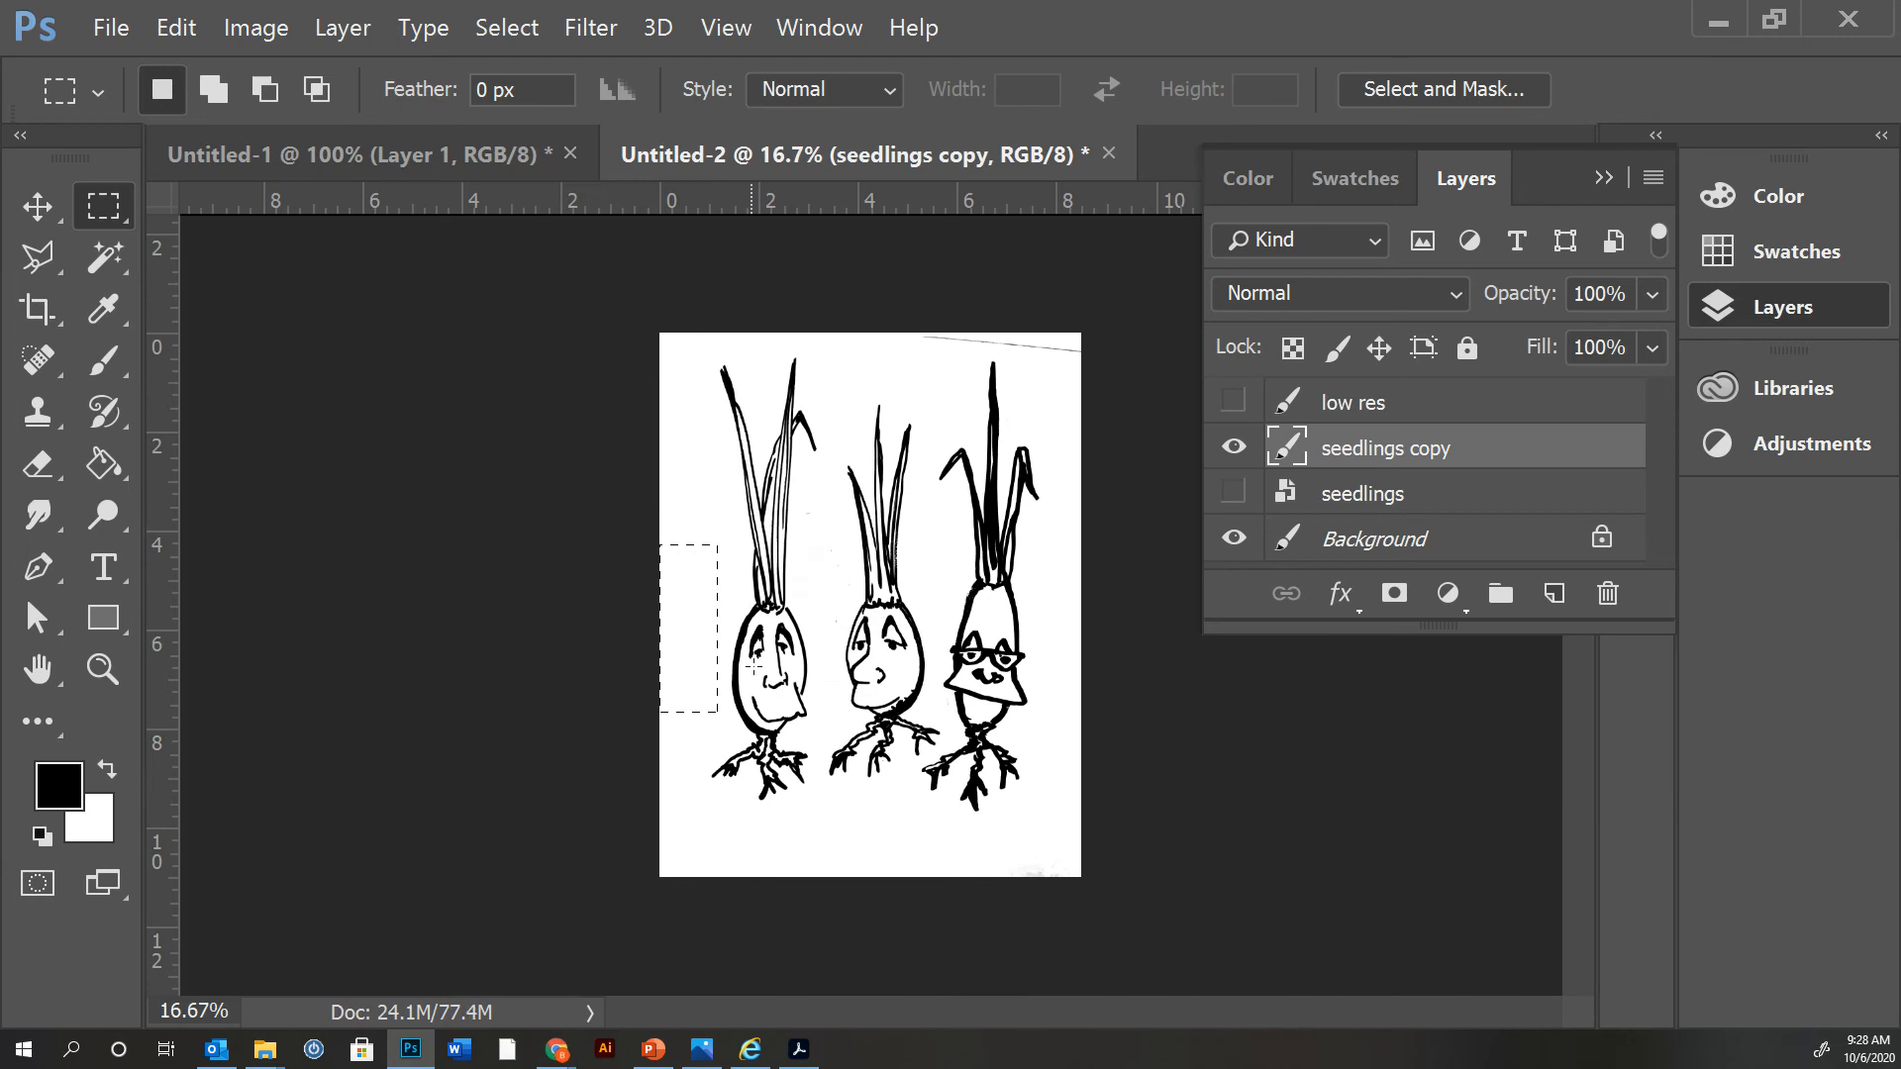
# - Try to fill the middle seedling's leaves with the Paint Bucket tool, and undo that fill
pyautogui.click(113, 458)
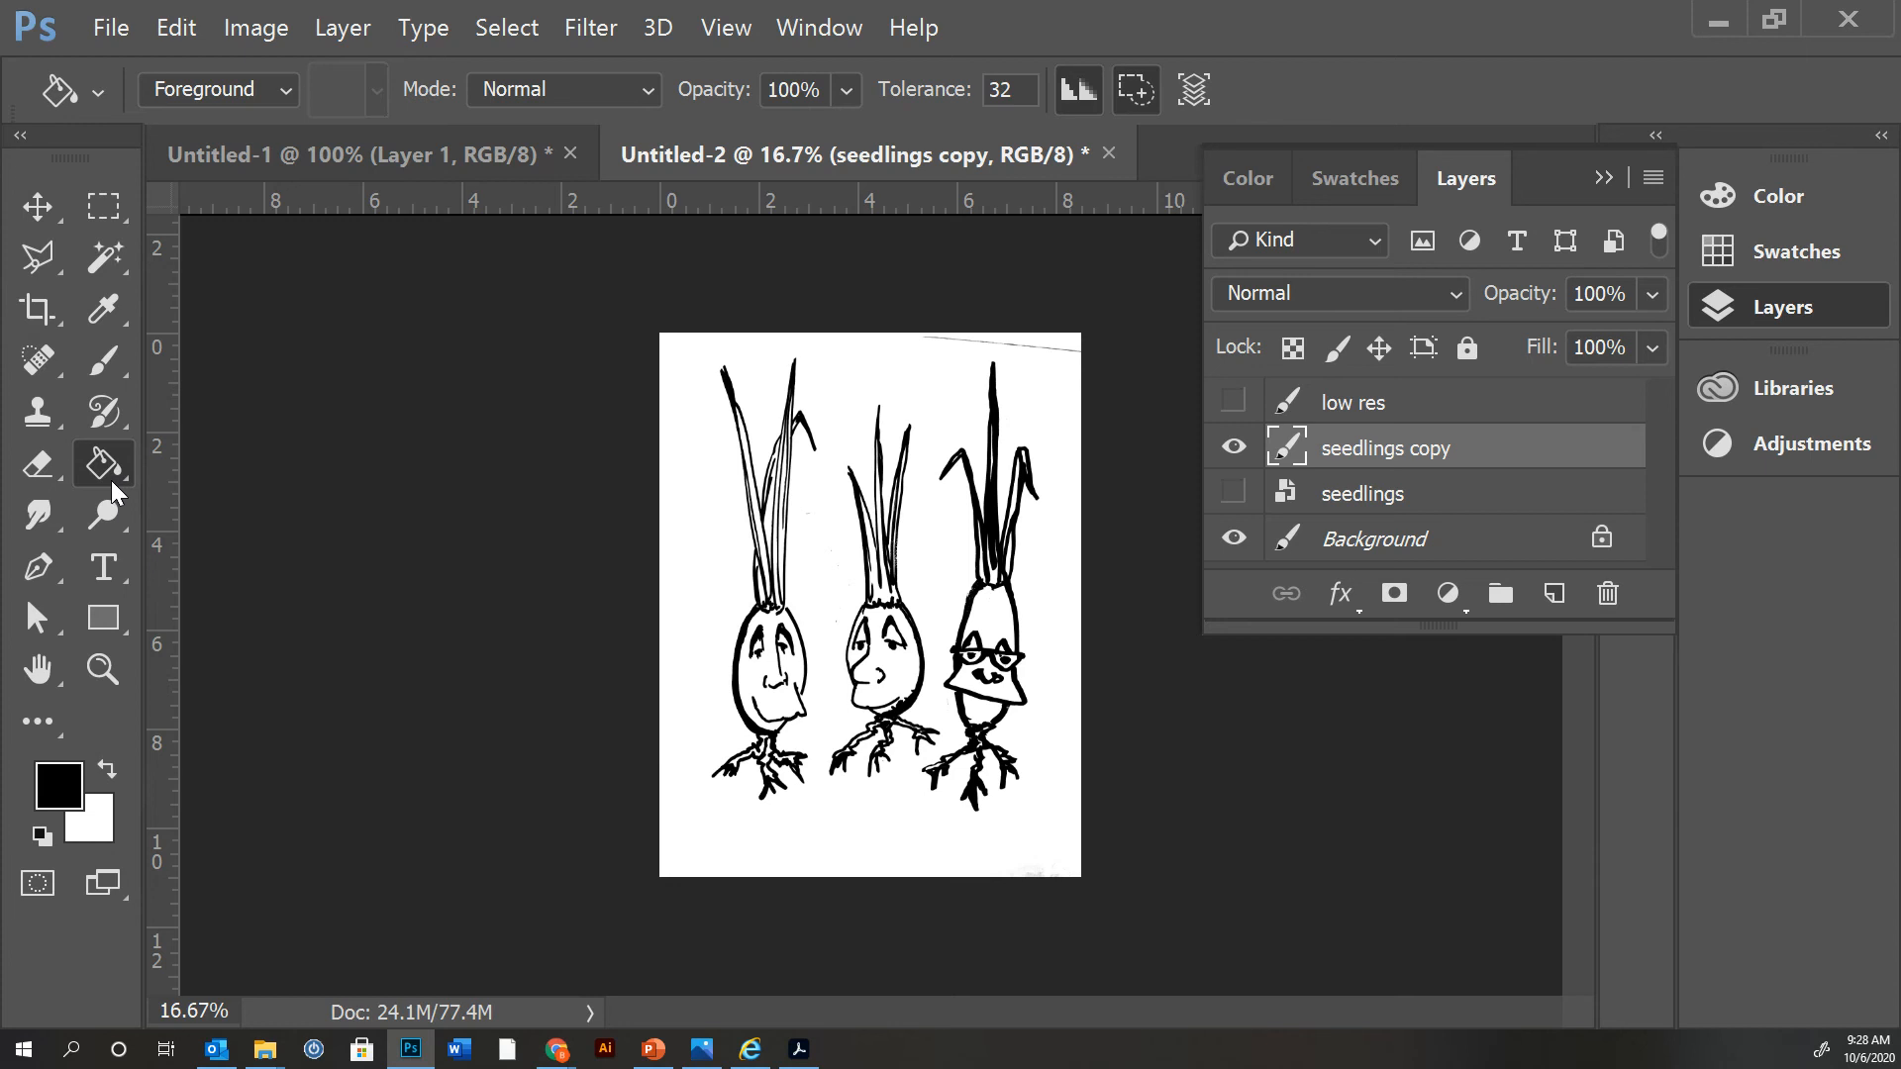
pyautogui.click(58, 789)
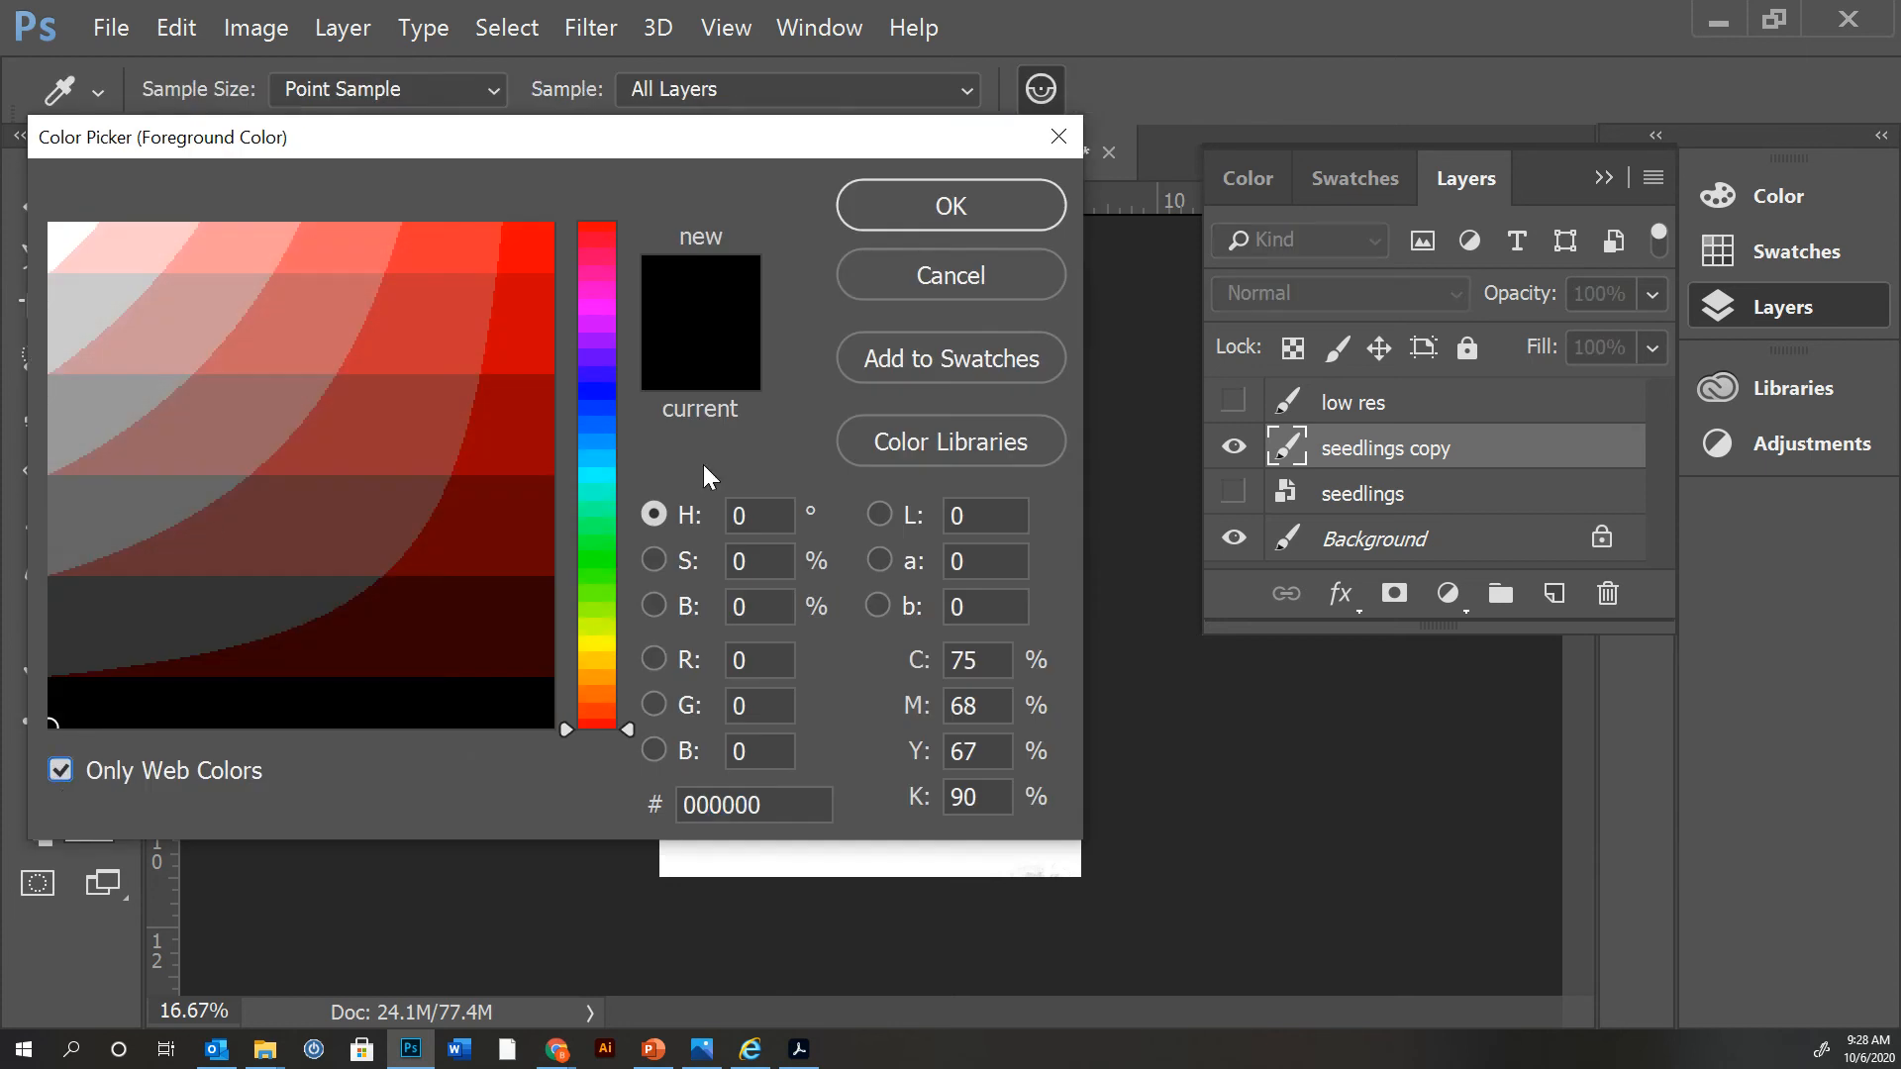
pyautogui.click(604, 546)
pyautogui.click(921, 207)
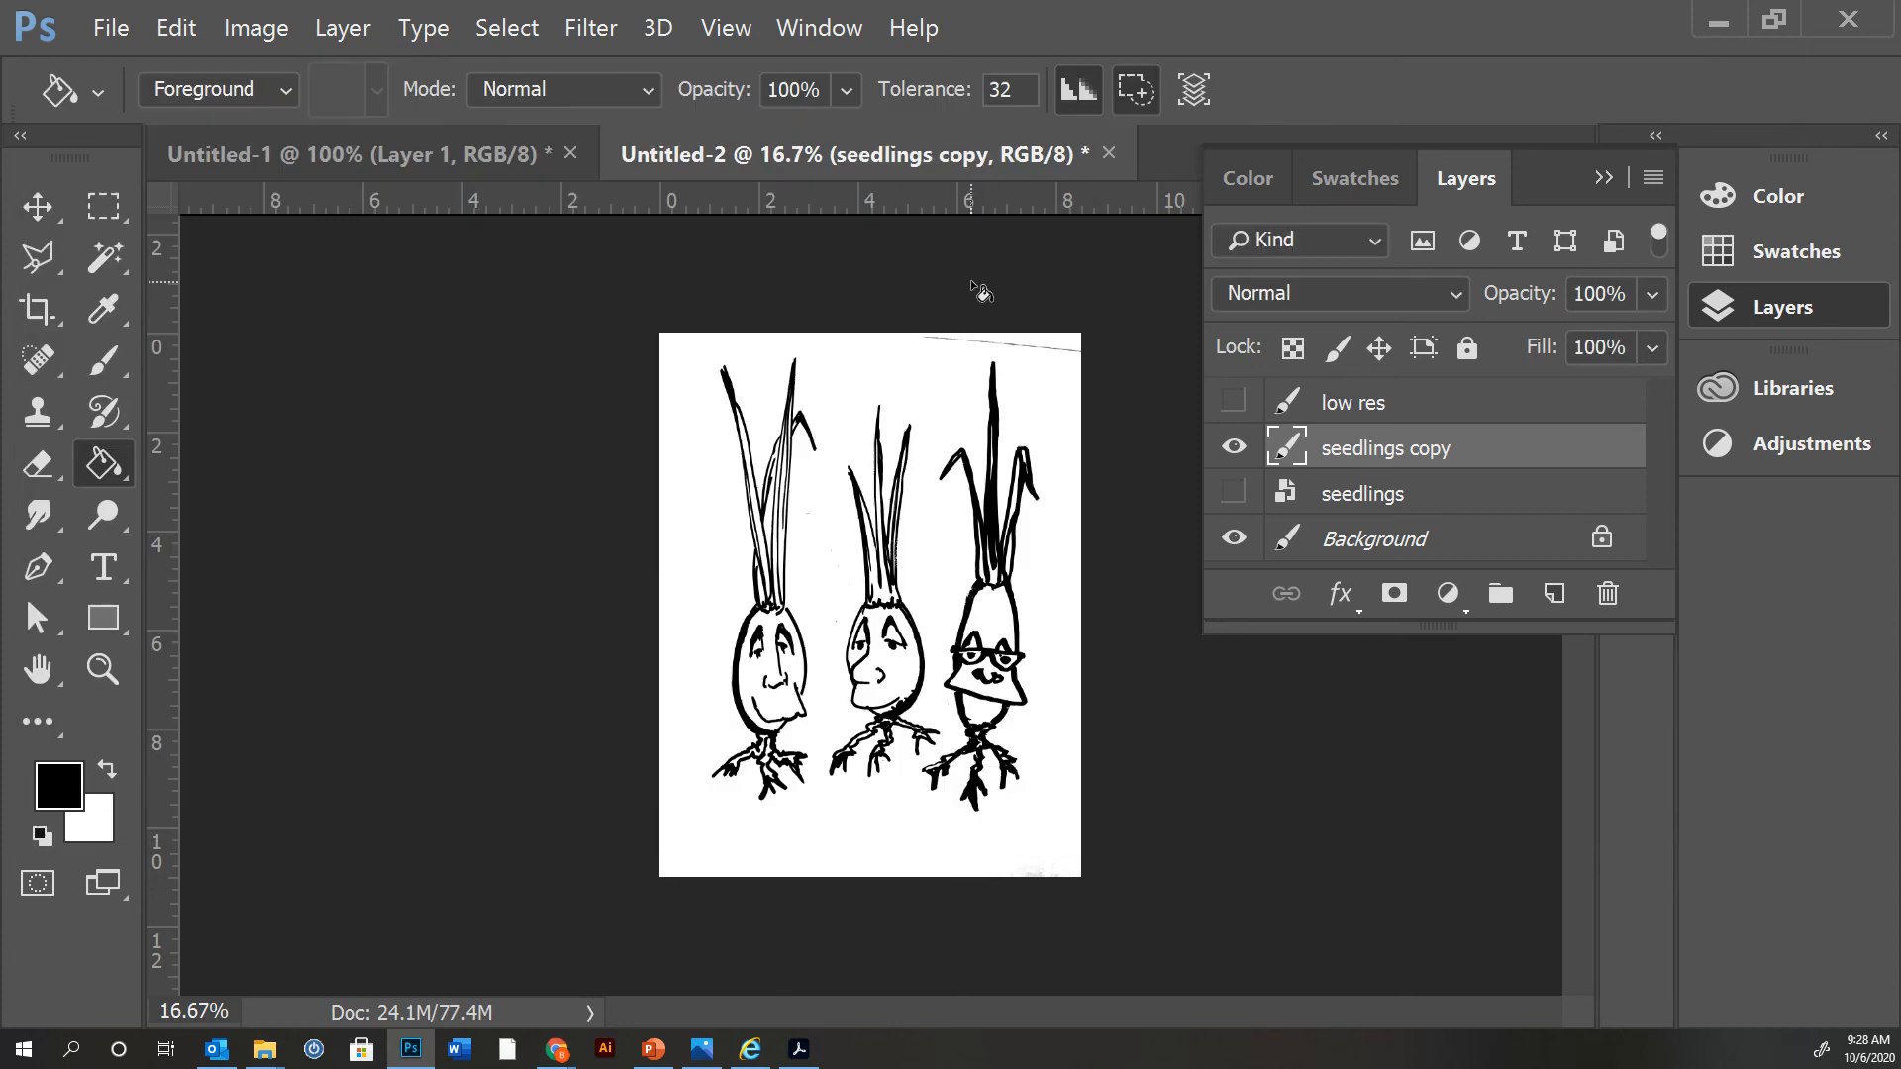
pyautogui.click(883, 596)
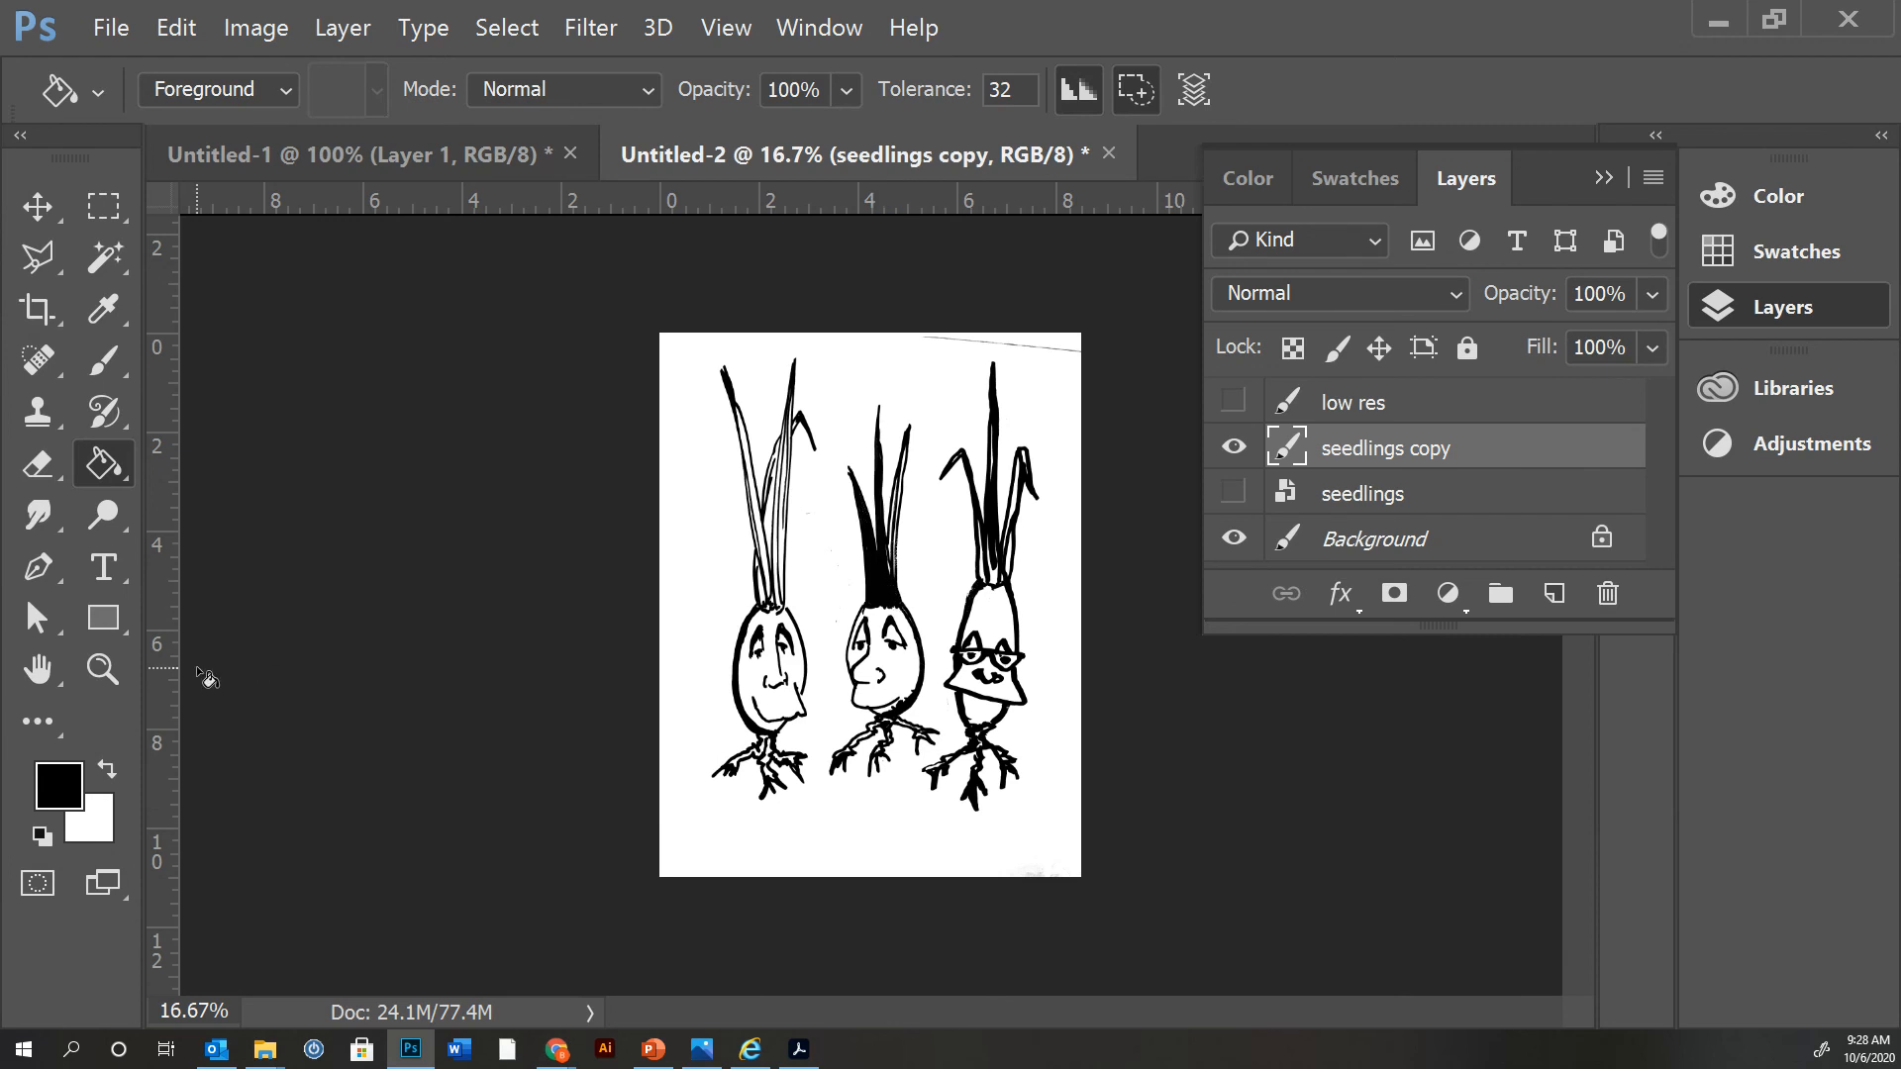
pyautogui.hotkey('ctrl', 'z')
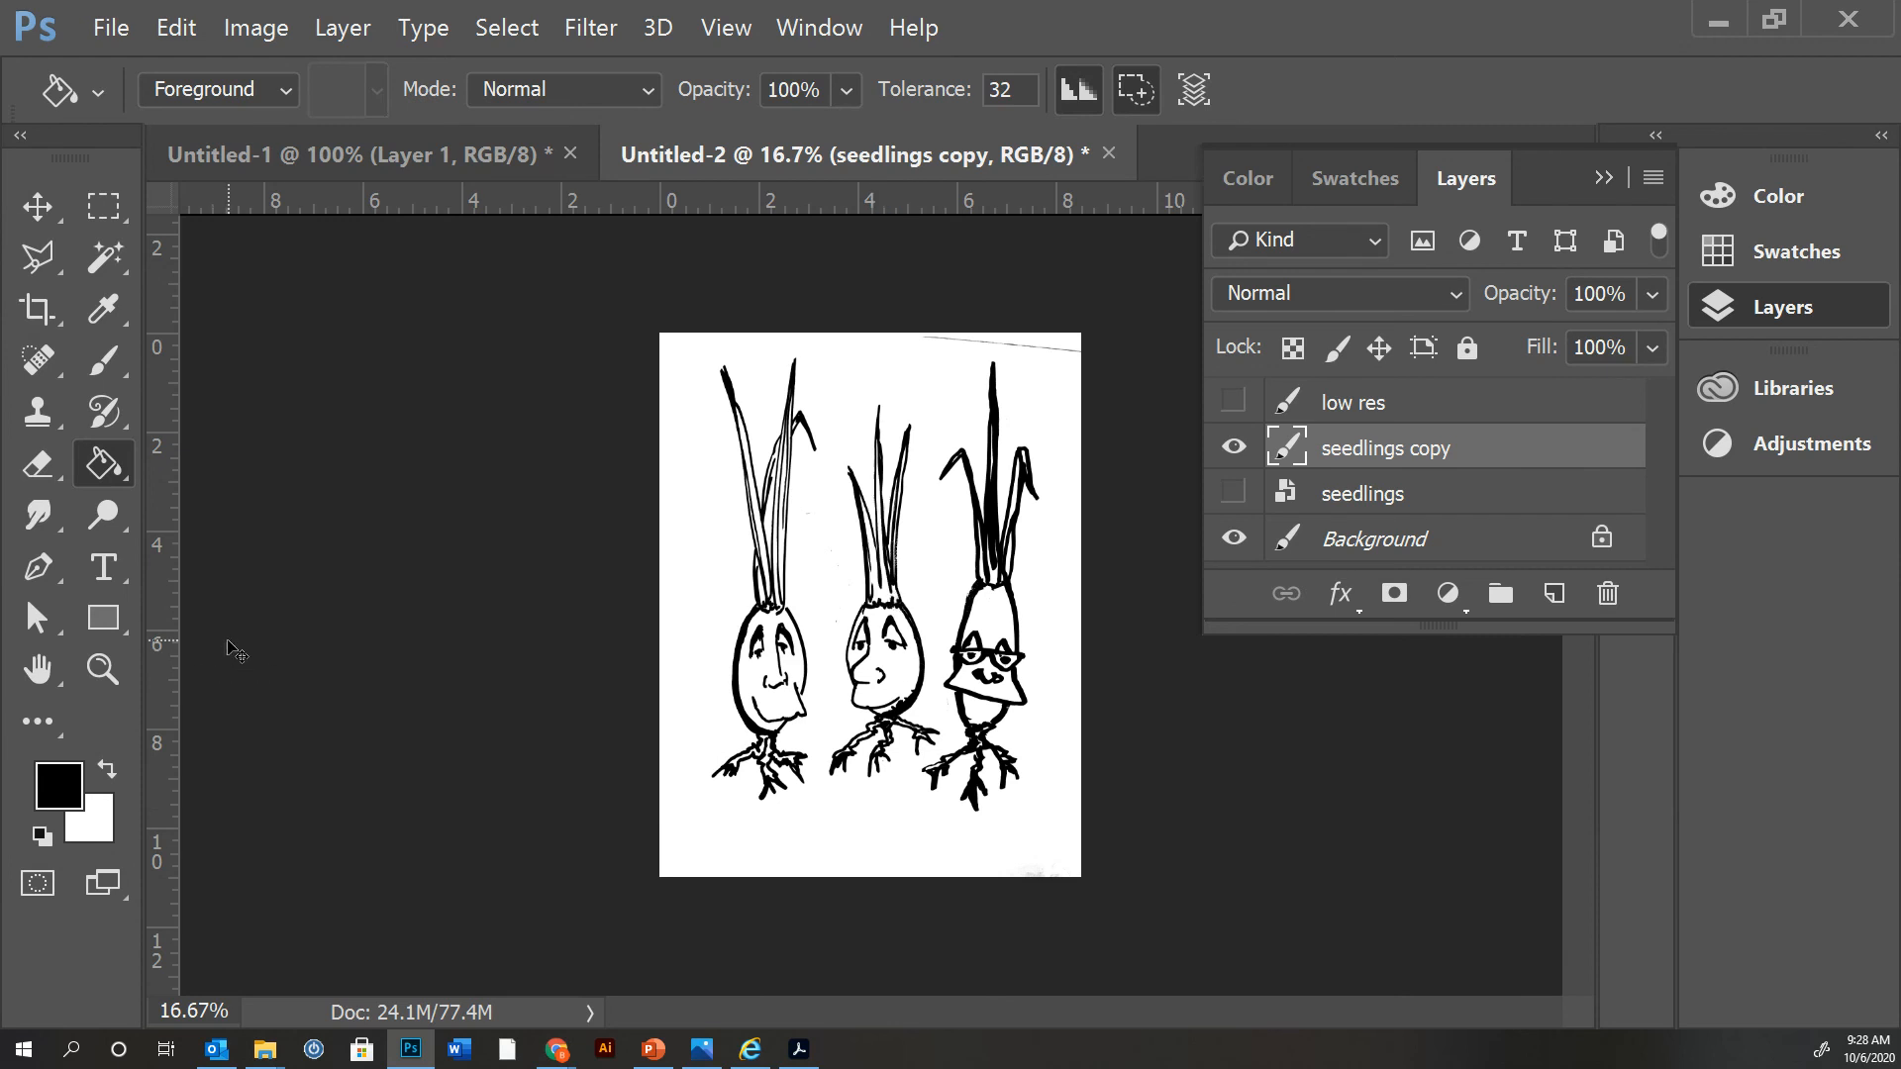
# - Set the foreground color to green 009924 with Only Web Colors off, and fill a right-hand leaf of the left seedling with it
pyautogui.click(71, 783)
pyautogui.click(82, 762)
pyautogui.click(603, 543)
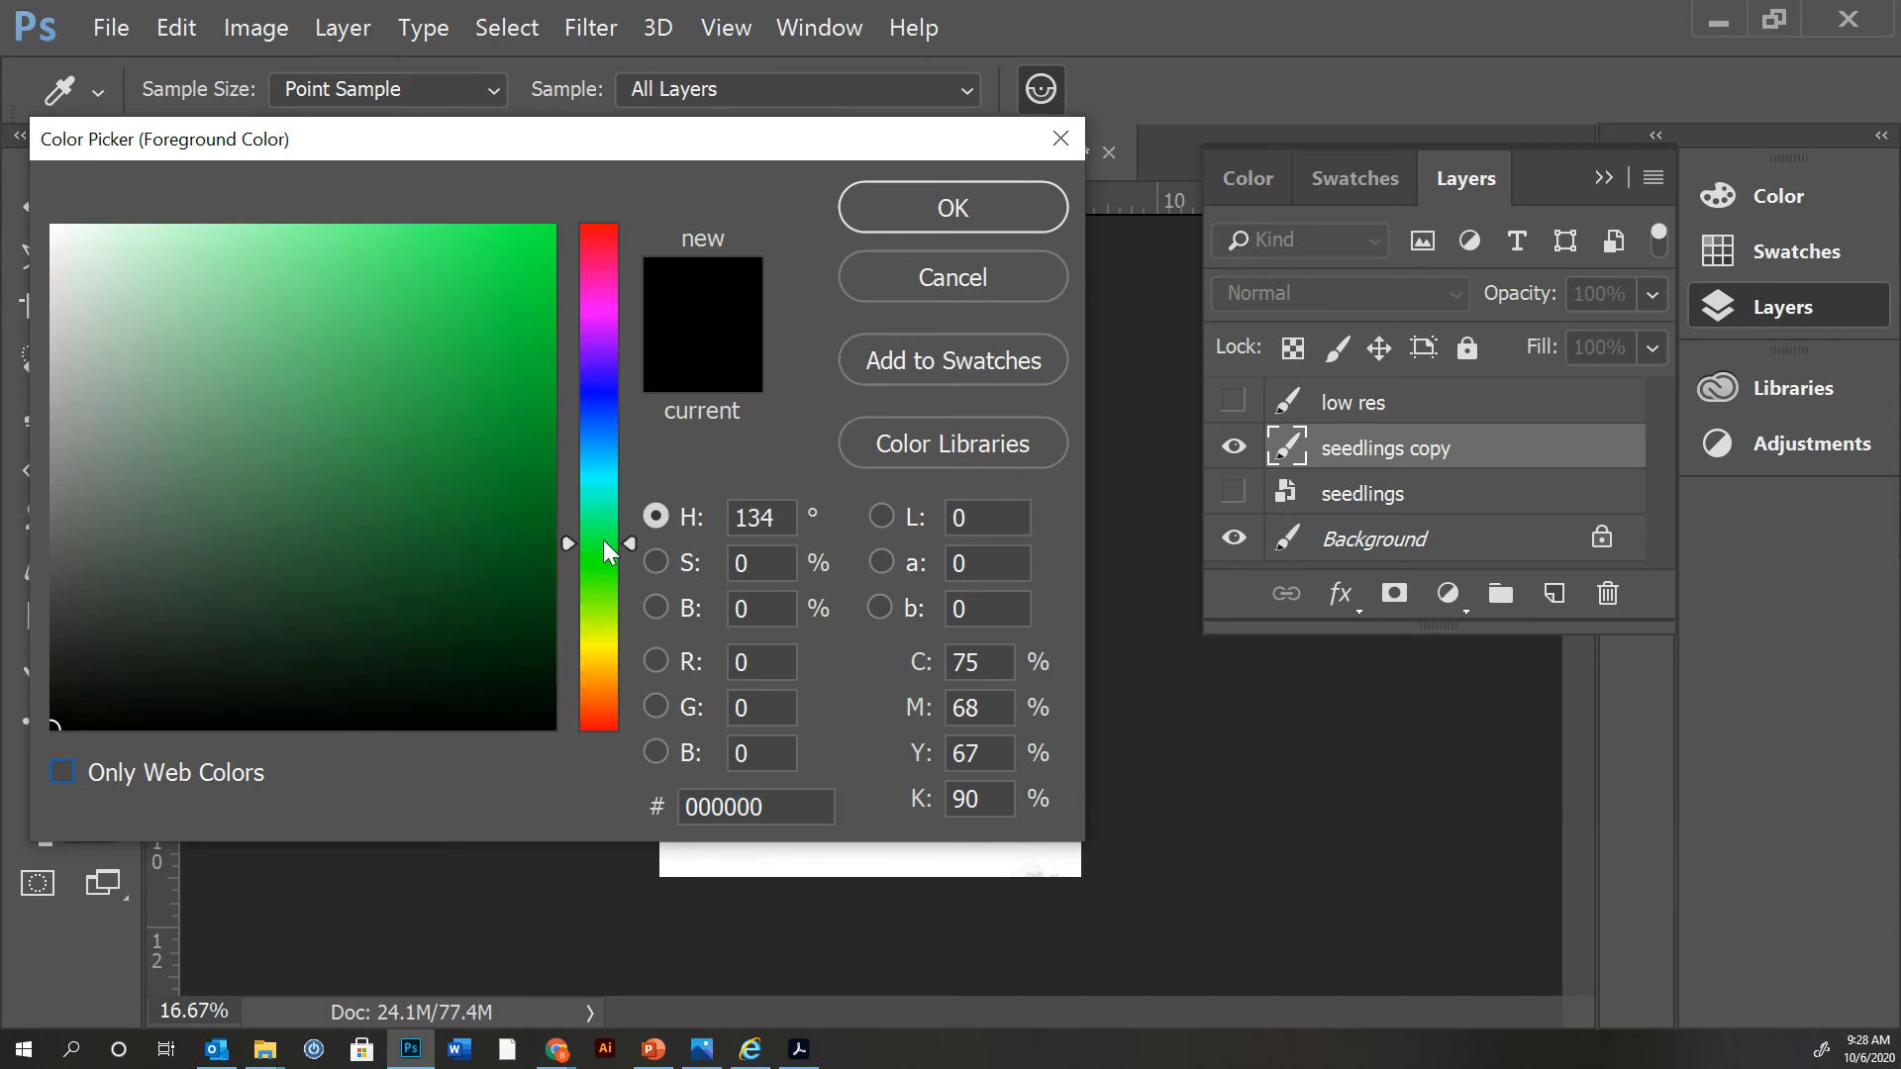
pyautogui.moveTo(56, 726)
pyautogui.mouseDown()
pyautogui.moveTo(564, 467)
pyautogui.moveTo(596, 425)
pyautogui.mouseUp()
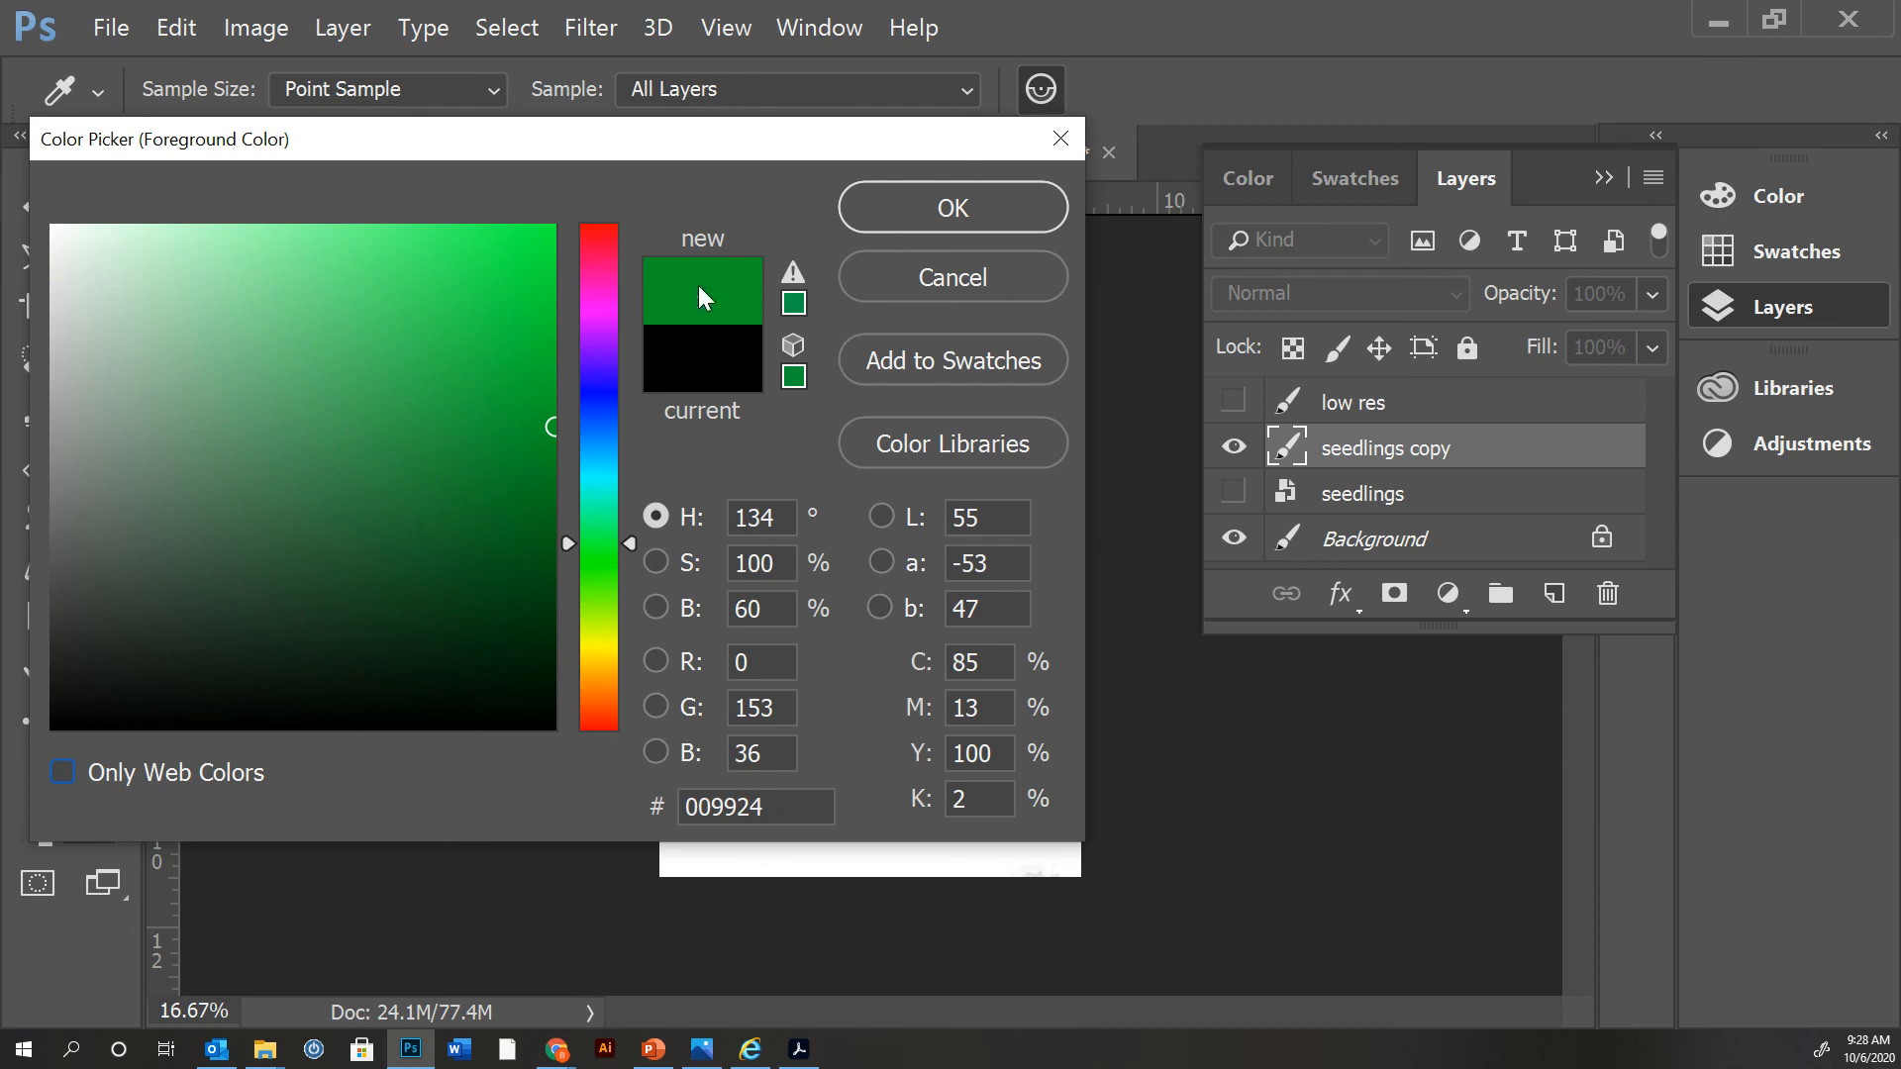
pyautogui.click(1031, 197)
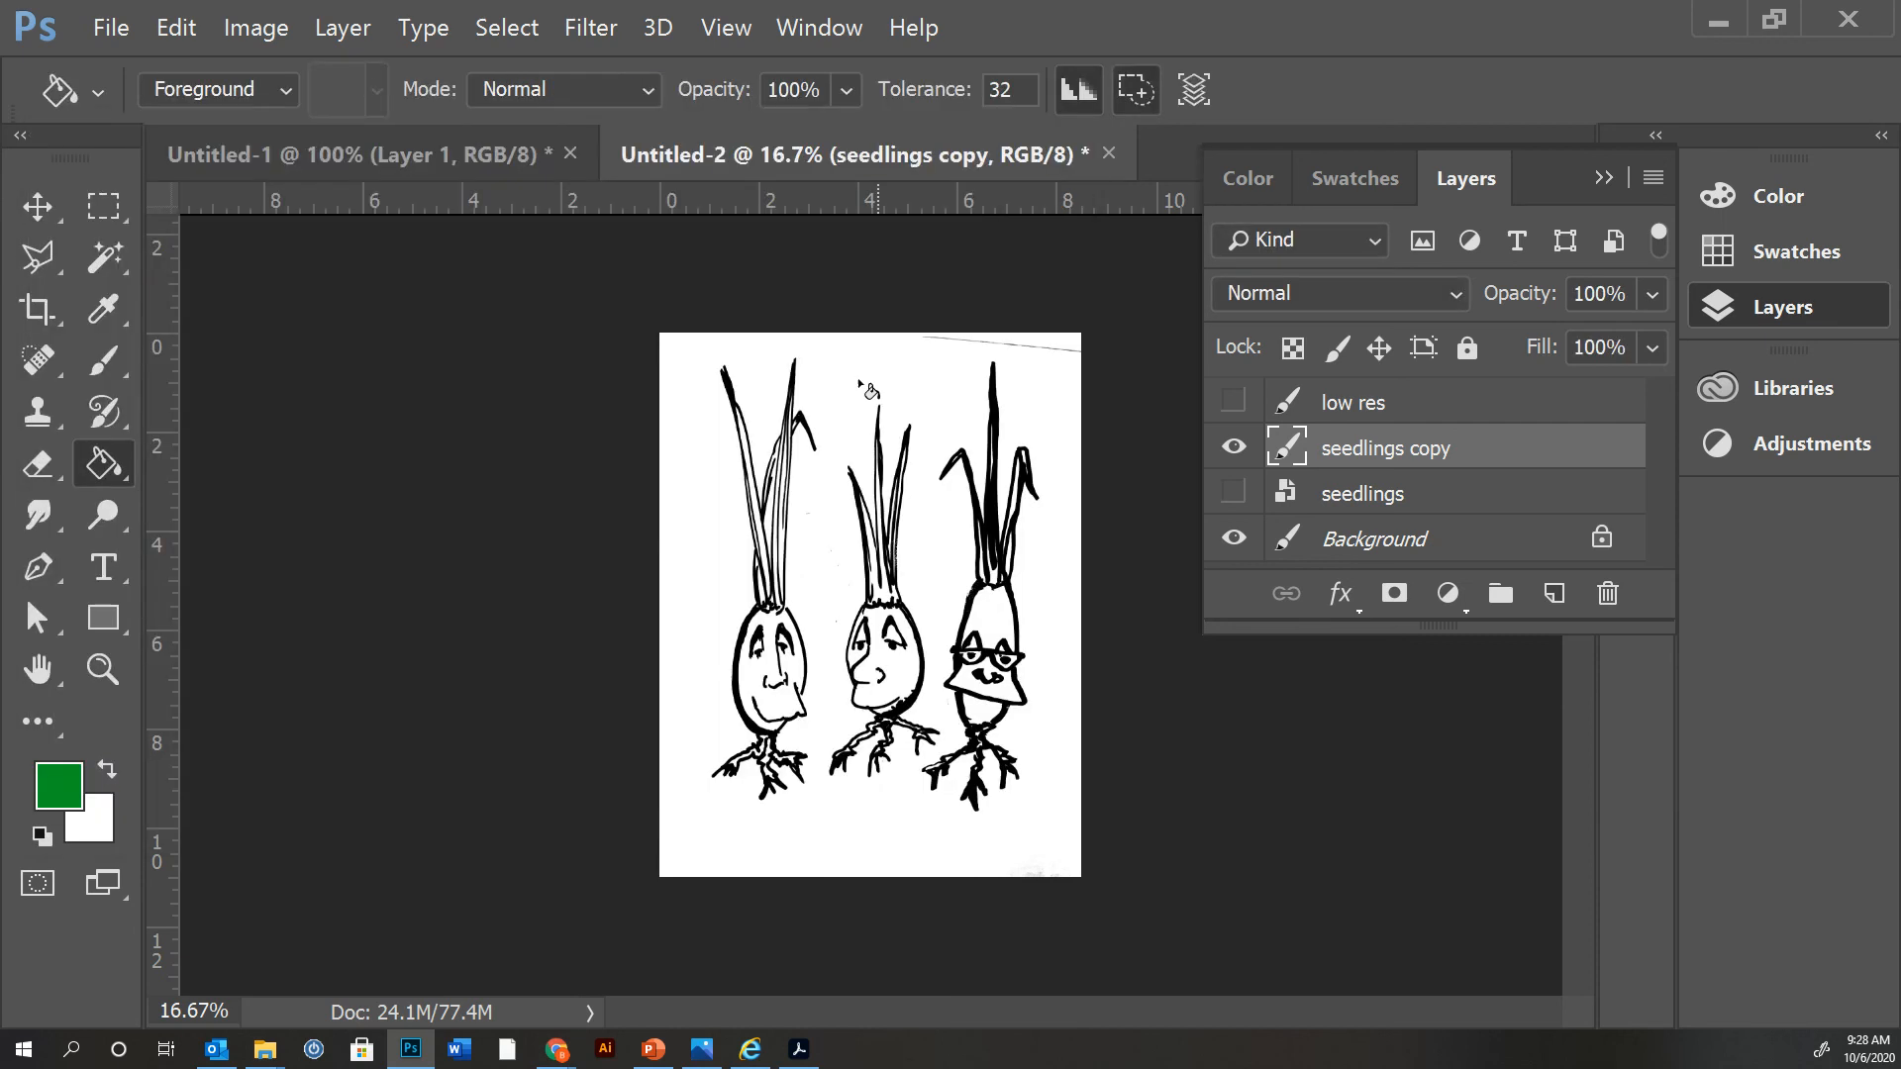
pyautogui.click(784, 545)
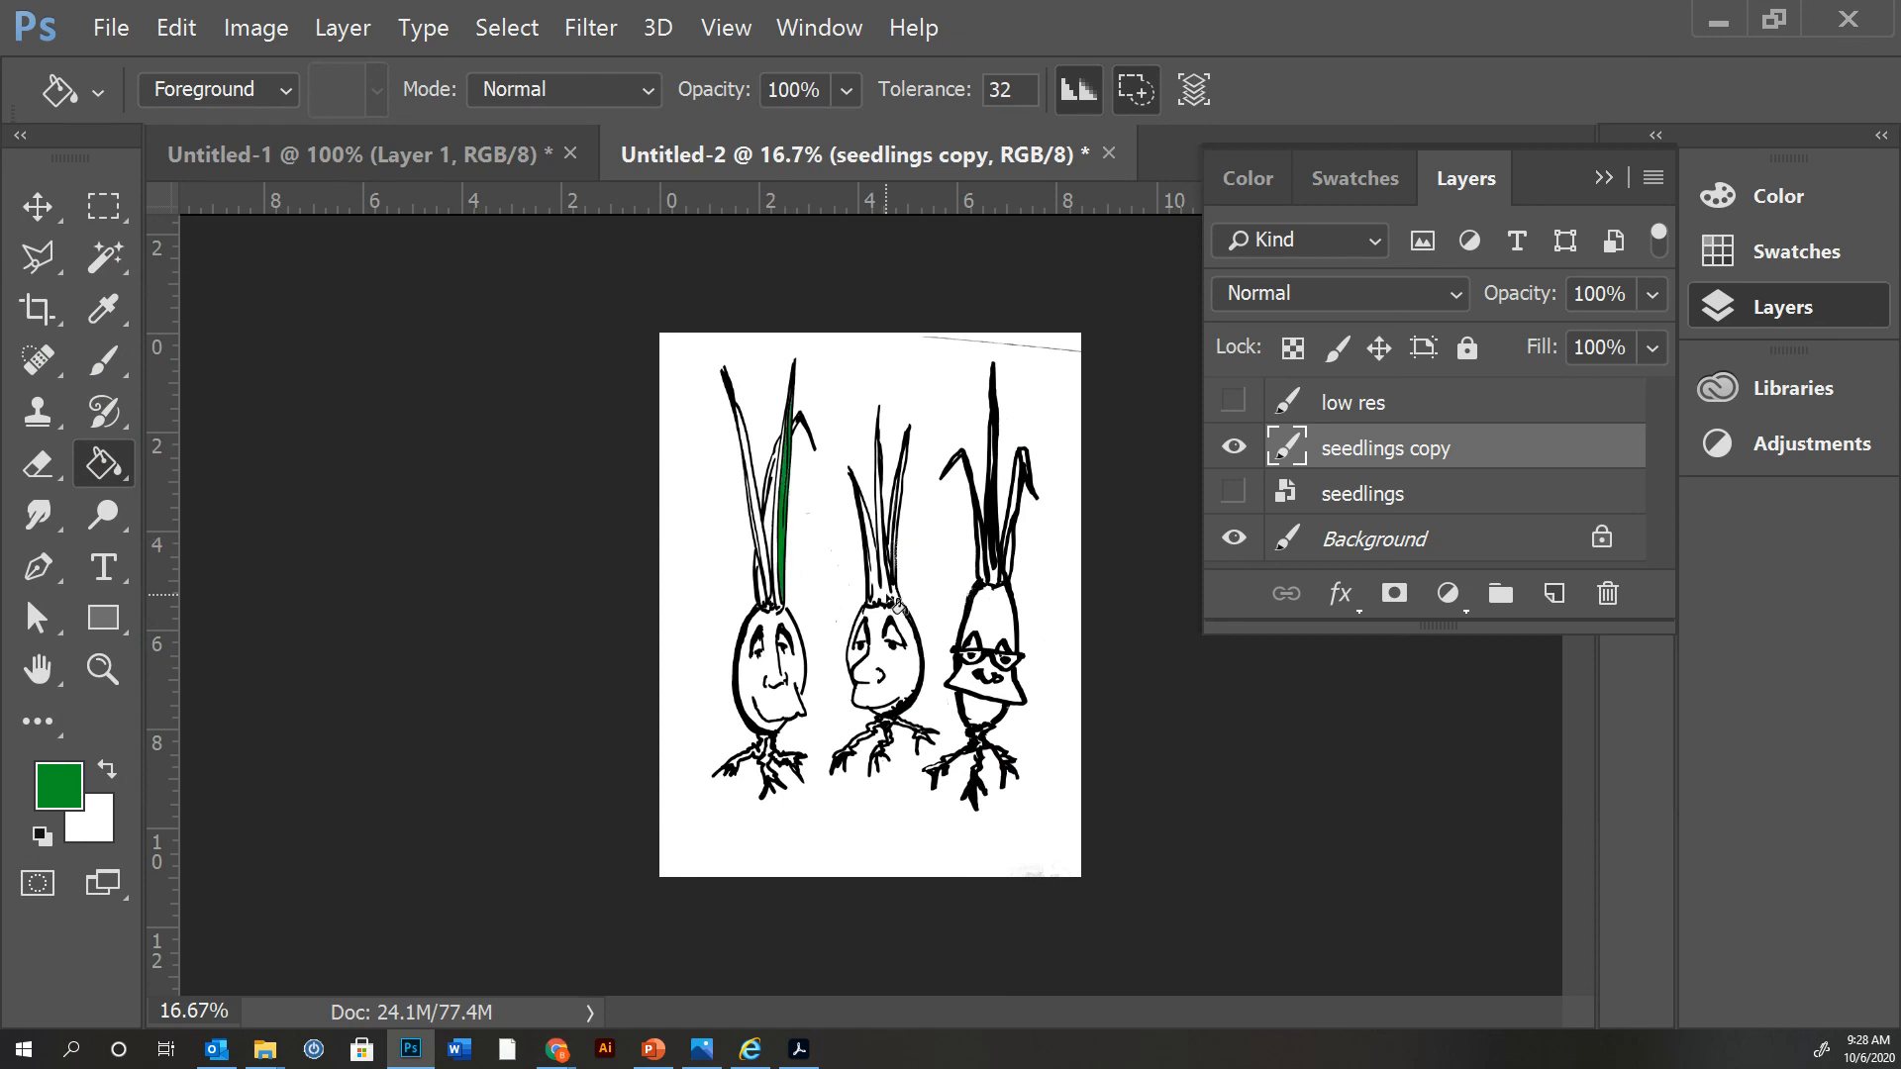